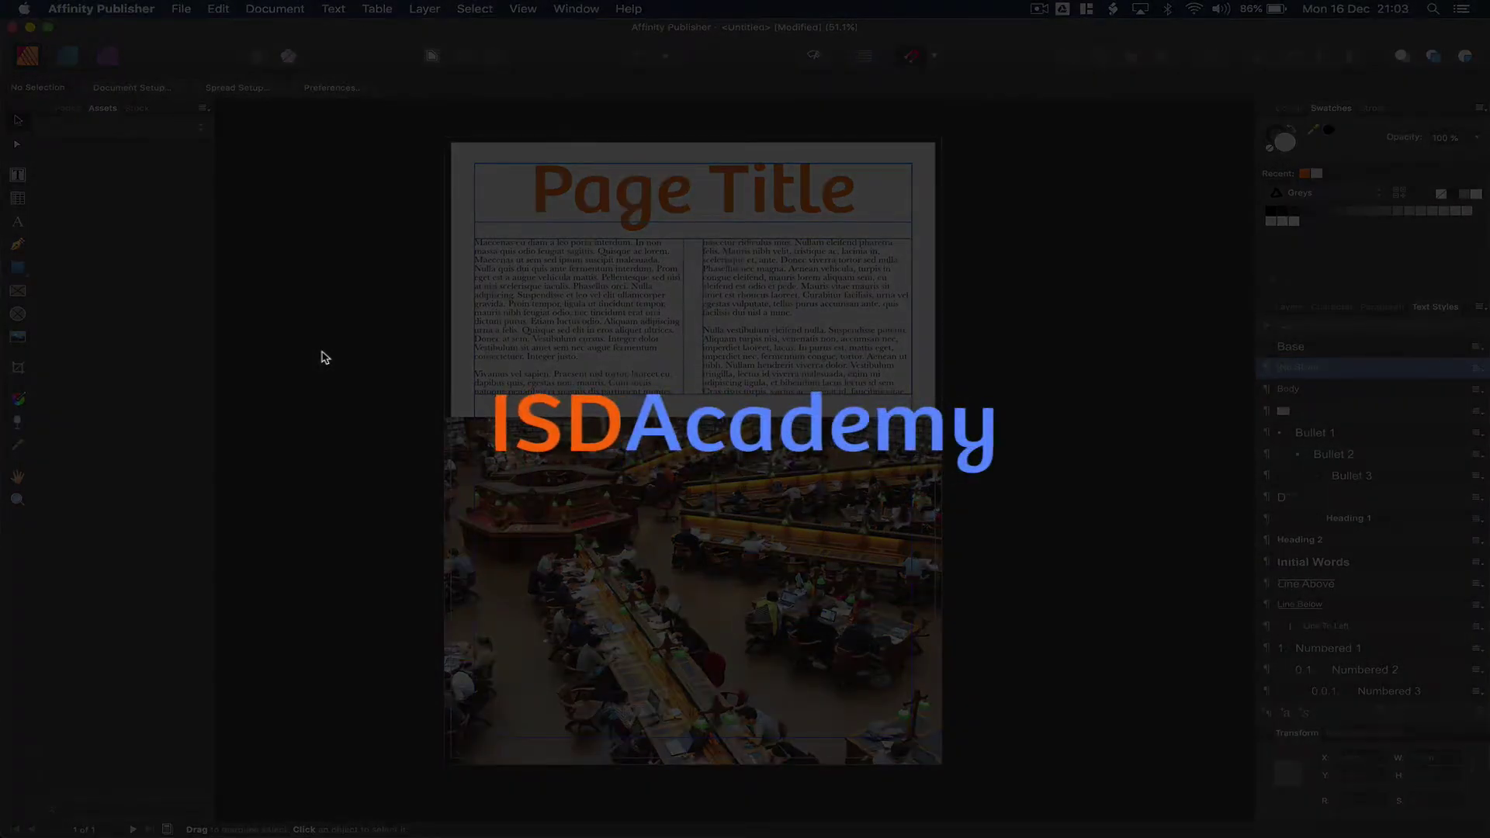
- Show the Pages panel so Master A and the Page 1 thumbnail are visible
left_click(72, 110)
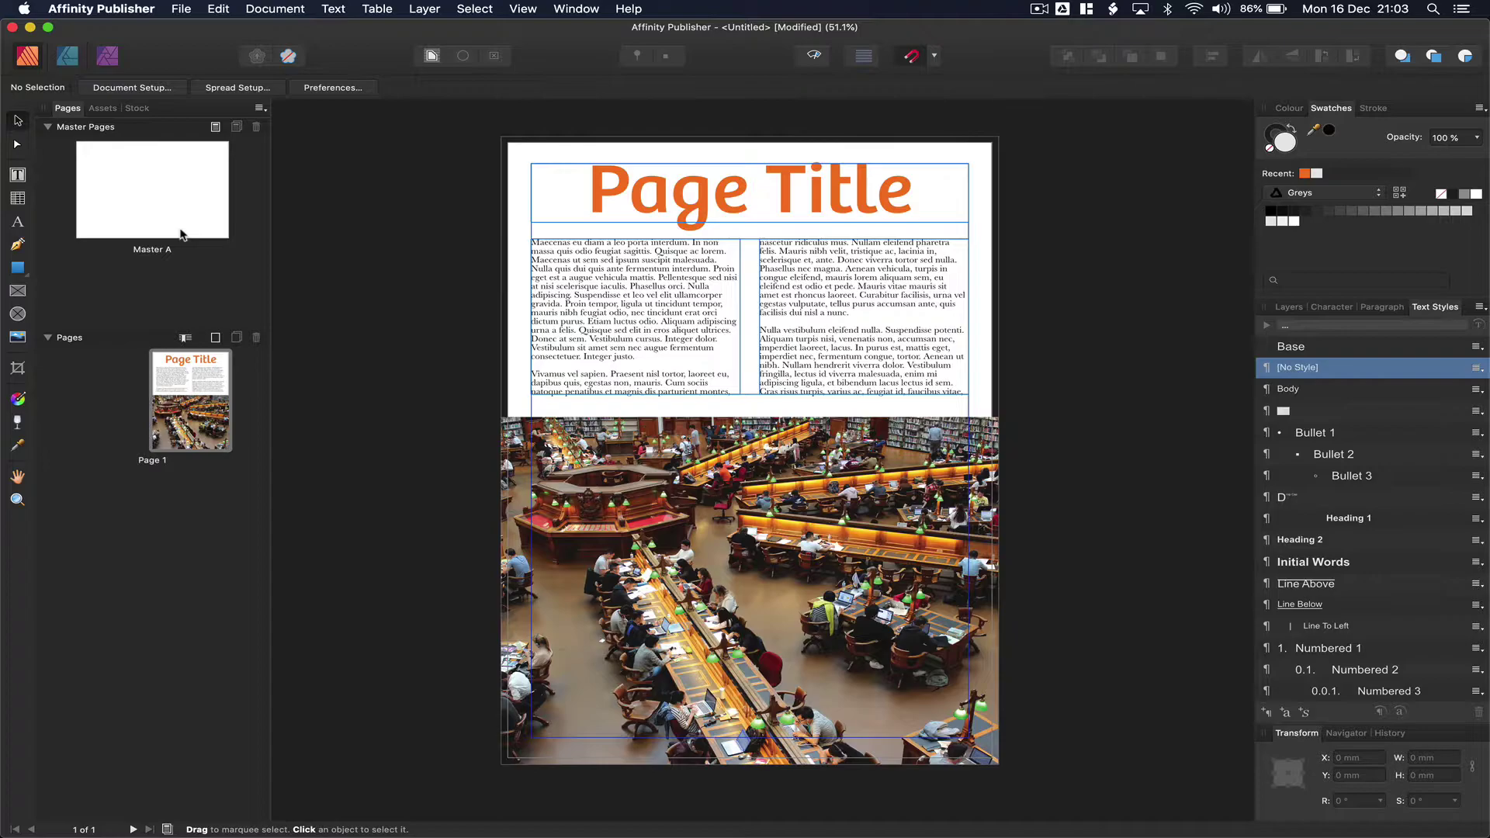
- Add a new facing master spread named 'Class Photos'
left_click(216, 128)
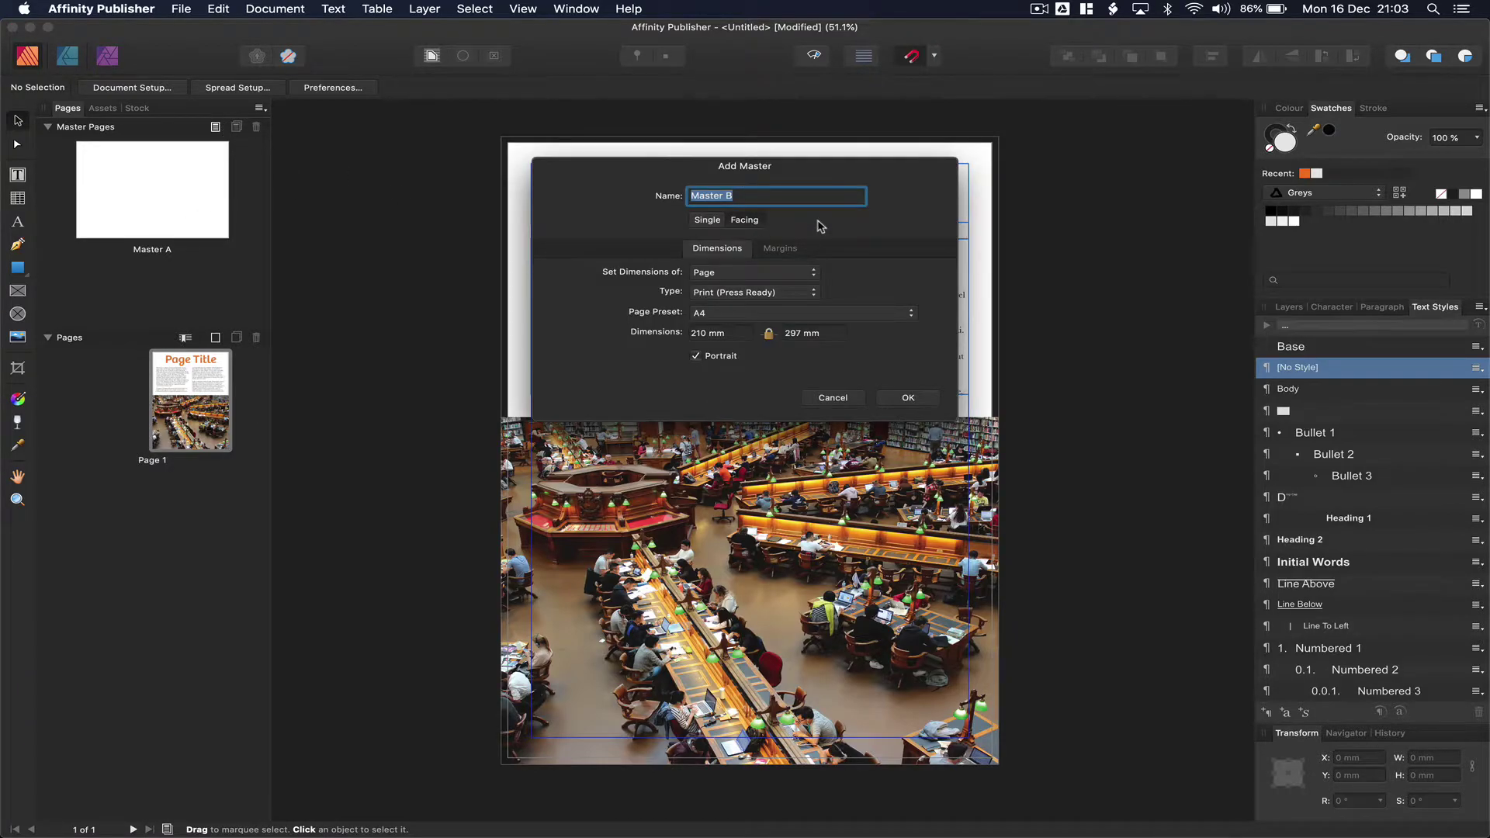
type("Class Photos")
left_click(744, 221)
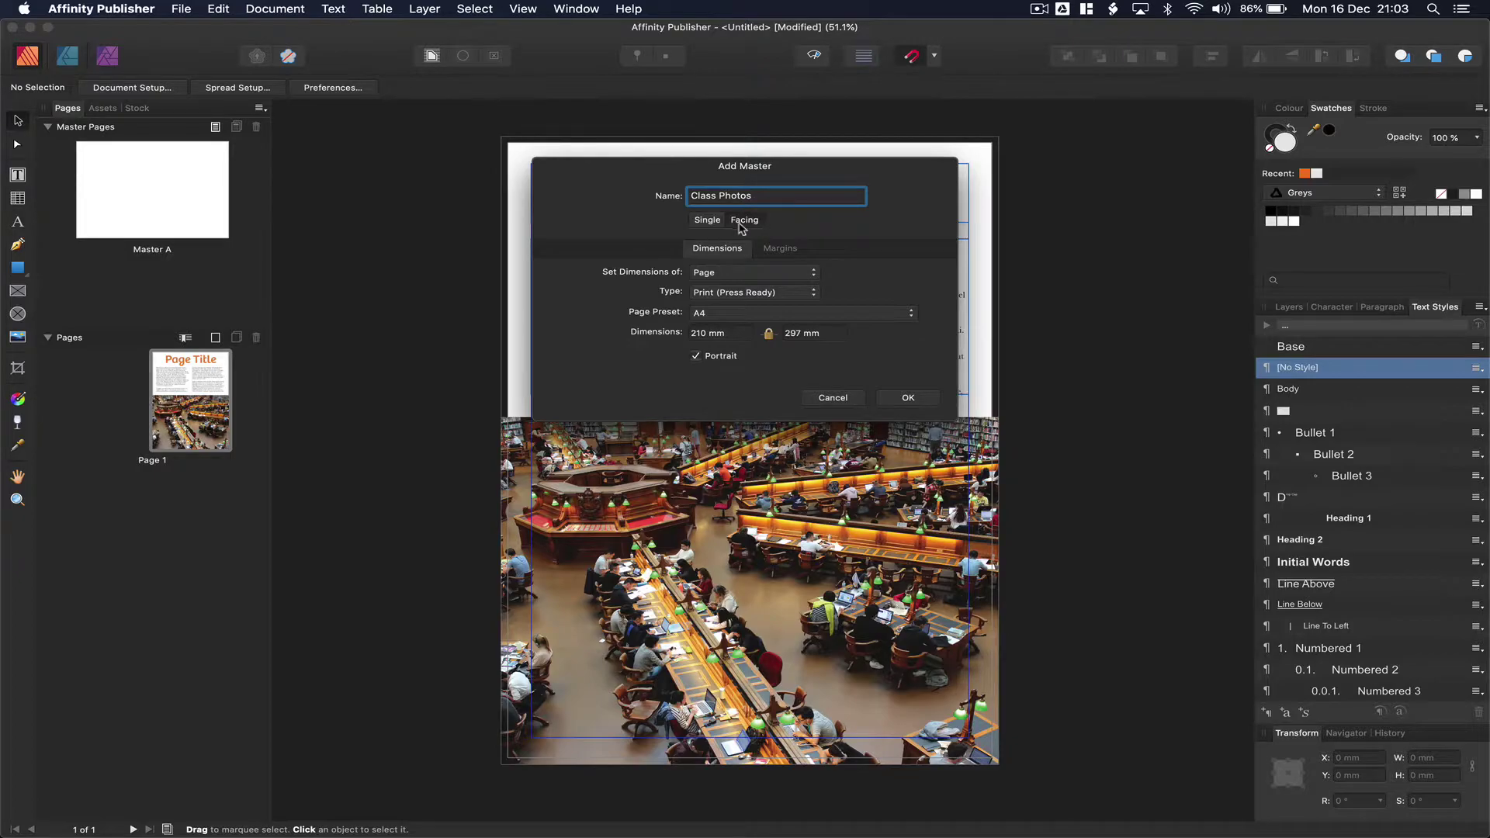
left_click(893, 398)
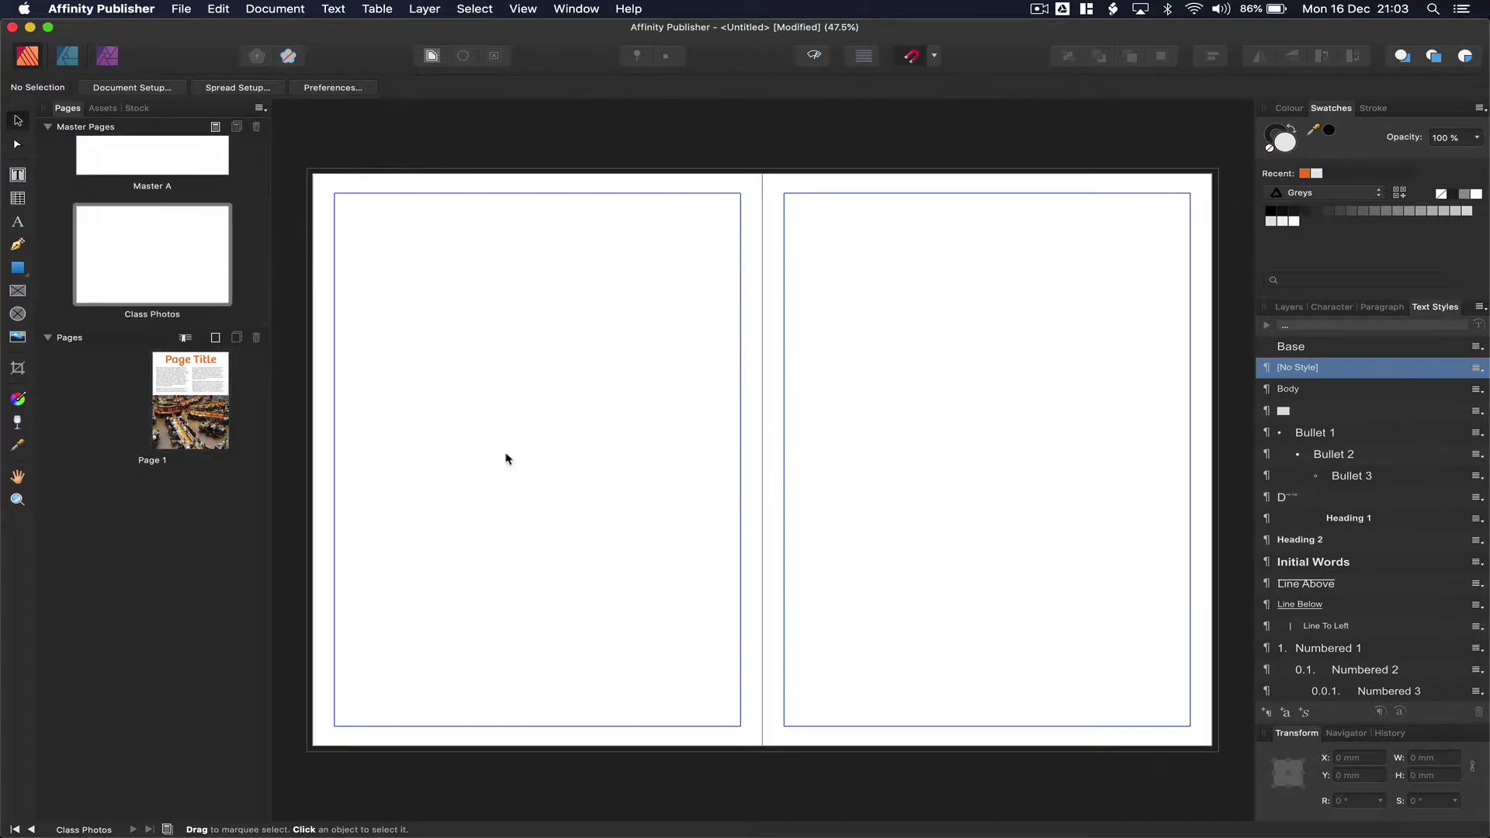
scroll(556, 554, "down", 3)
scroll(555, 555, "up", 4)
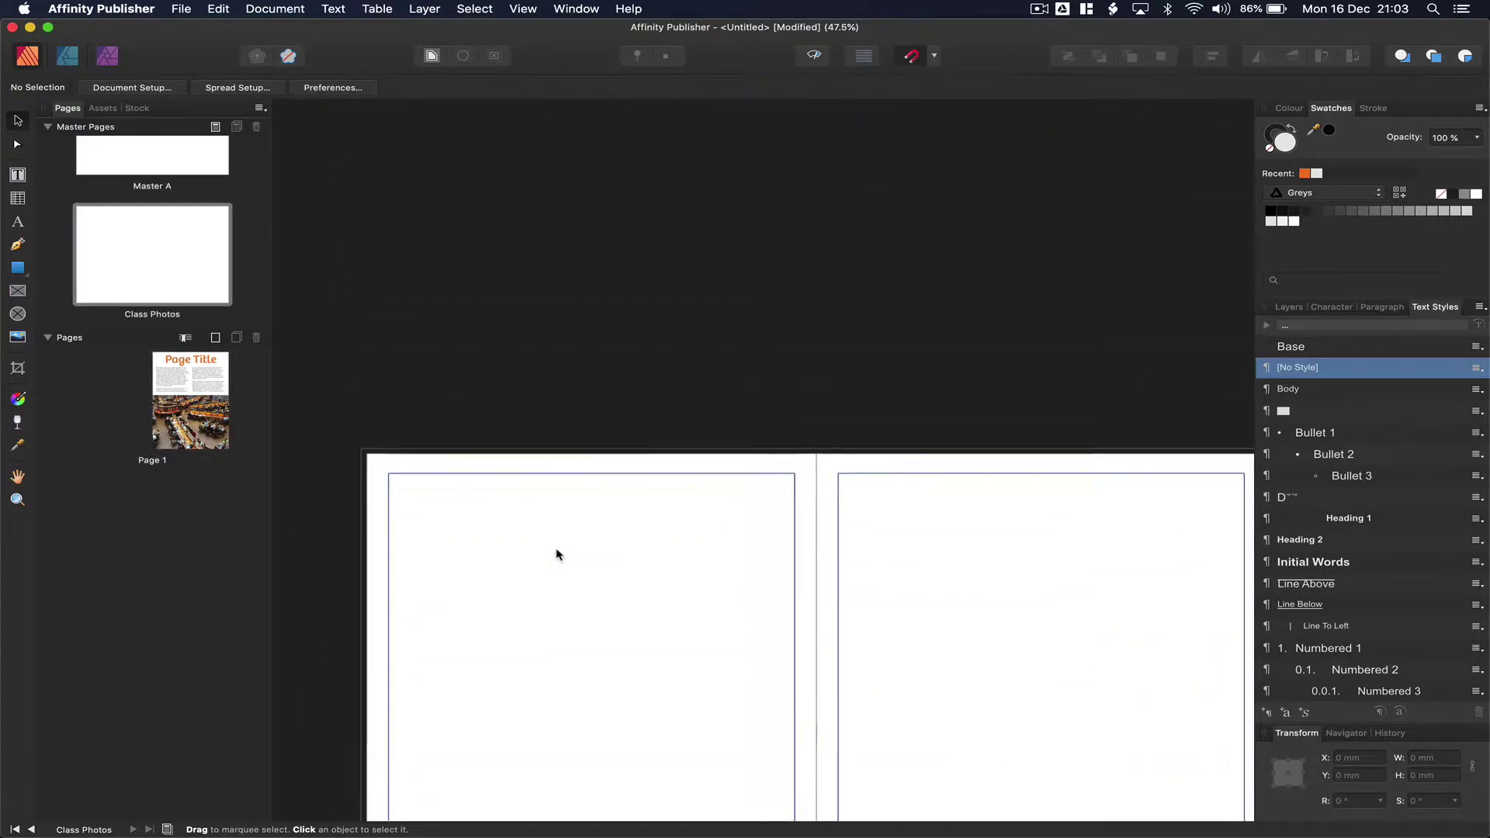
scroll(556, 554, "down", 1)
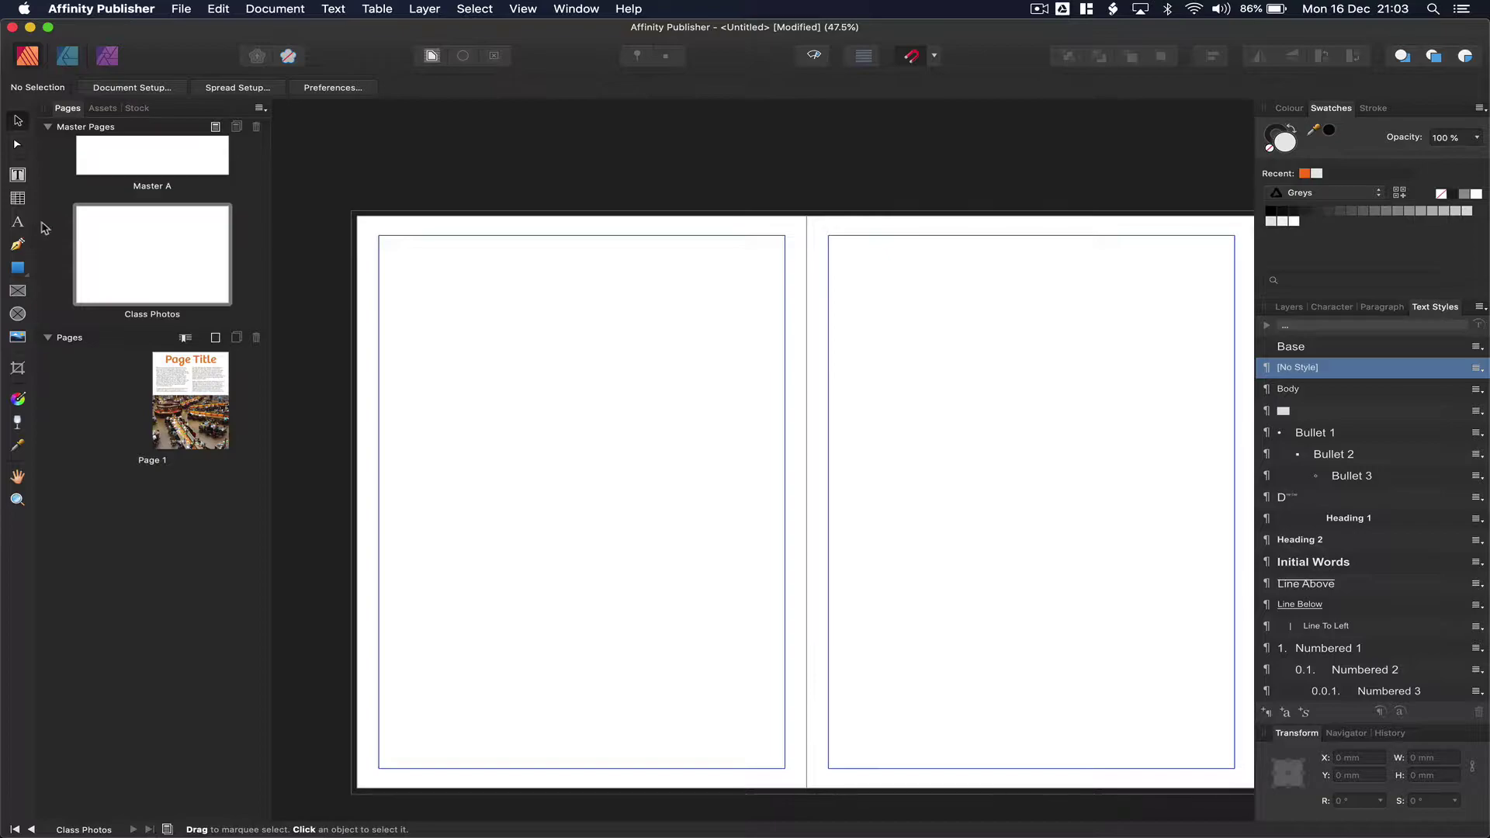
scroll(502, 380, "down", 2)
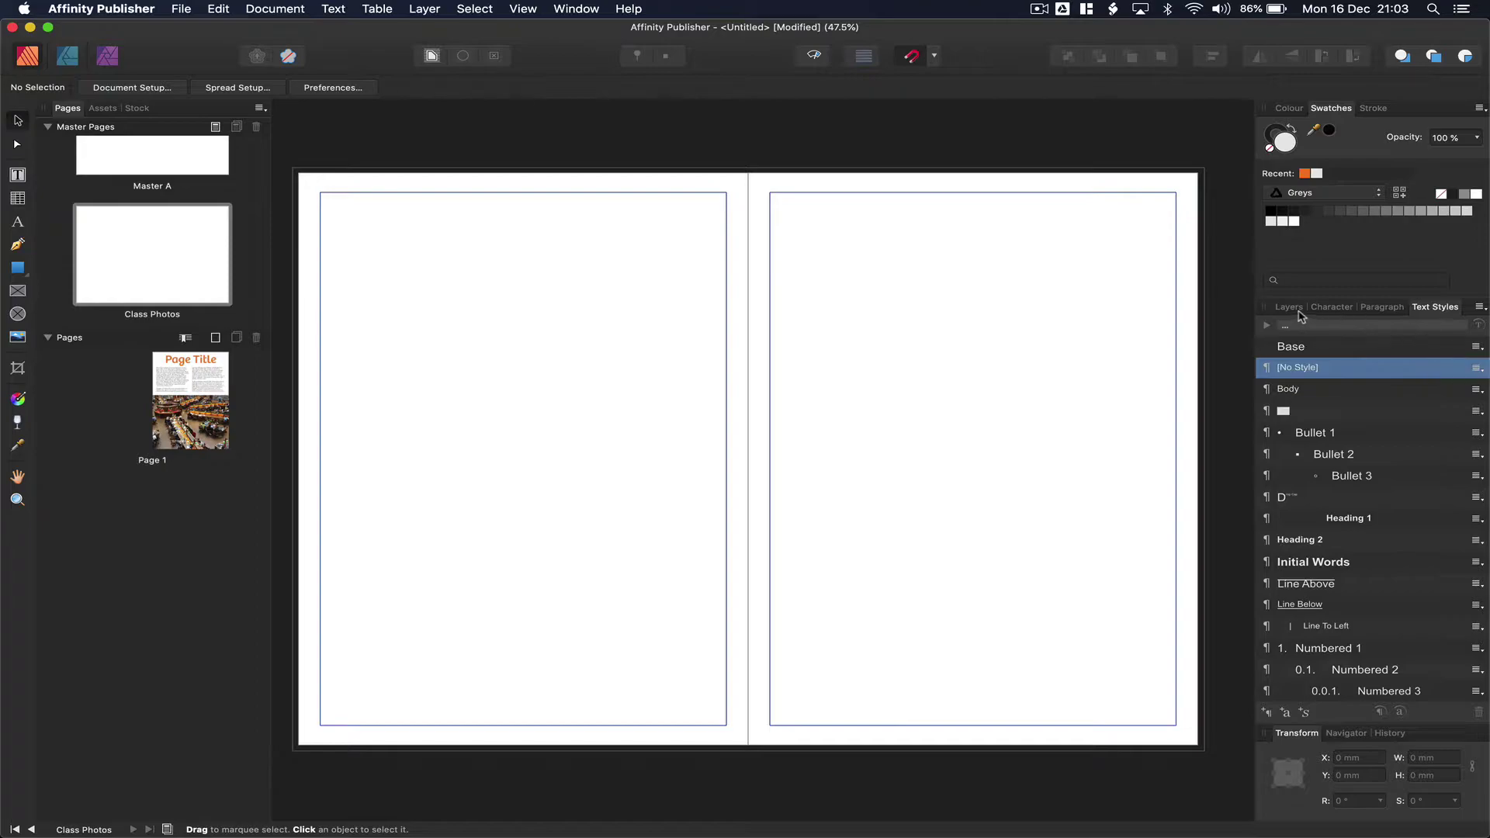
- Draw a rectangle covering the whole spread and fill it navy blue
left_click(1295, 312)
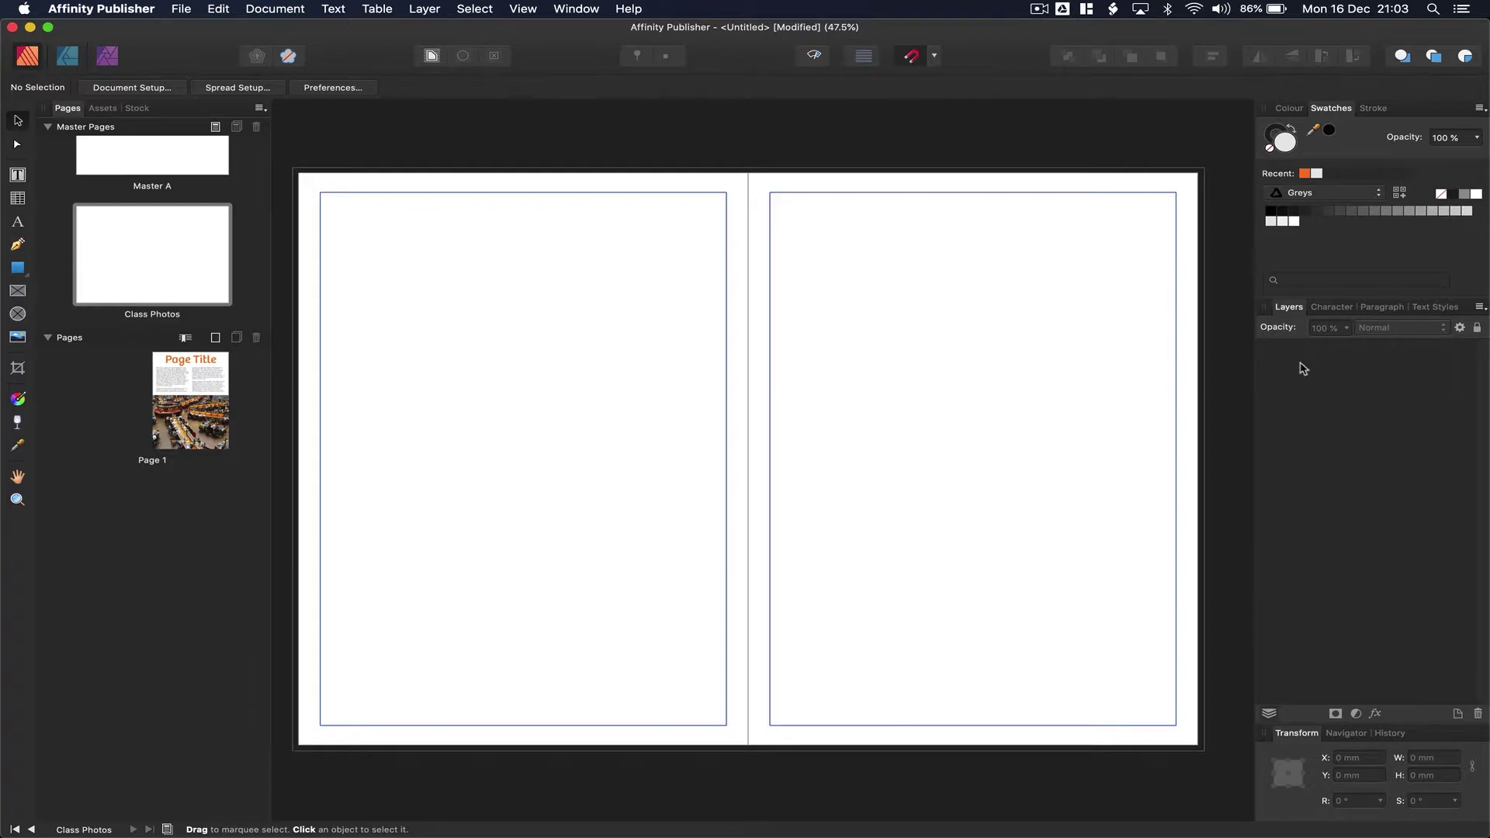
left_click(18, 267)
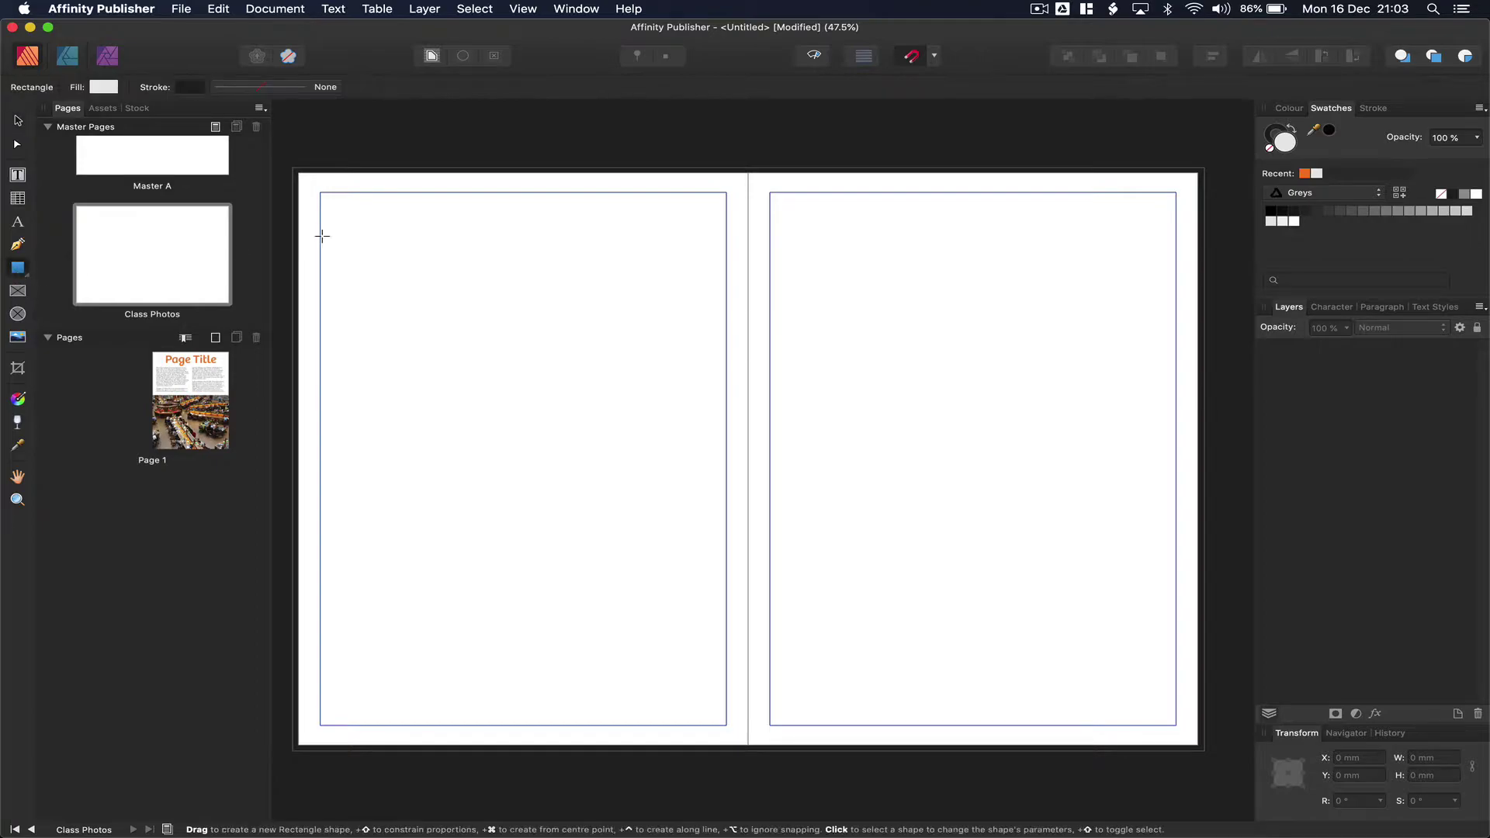
left_click_drag(293, 168, 1206, 753)
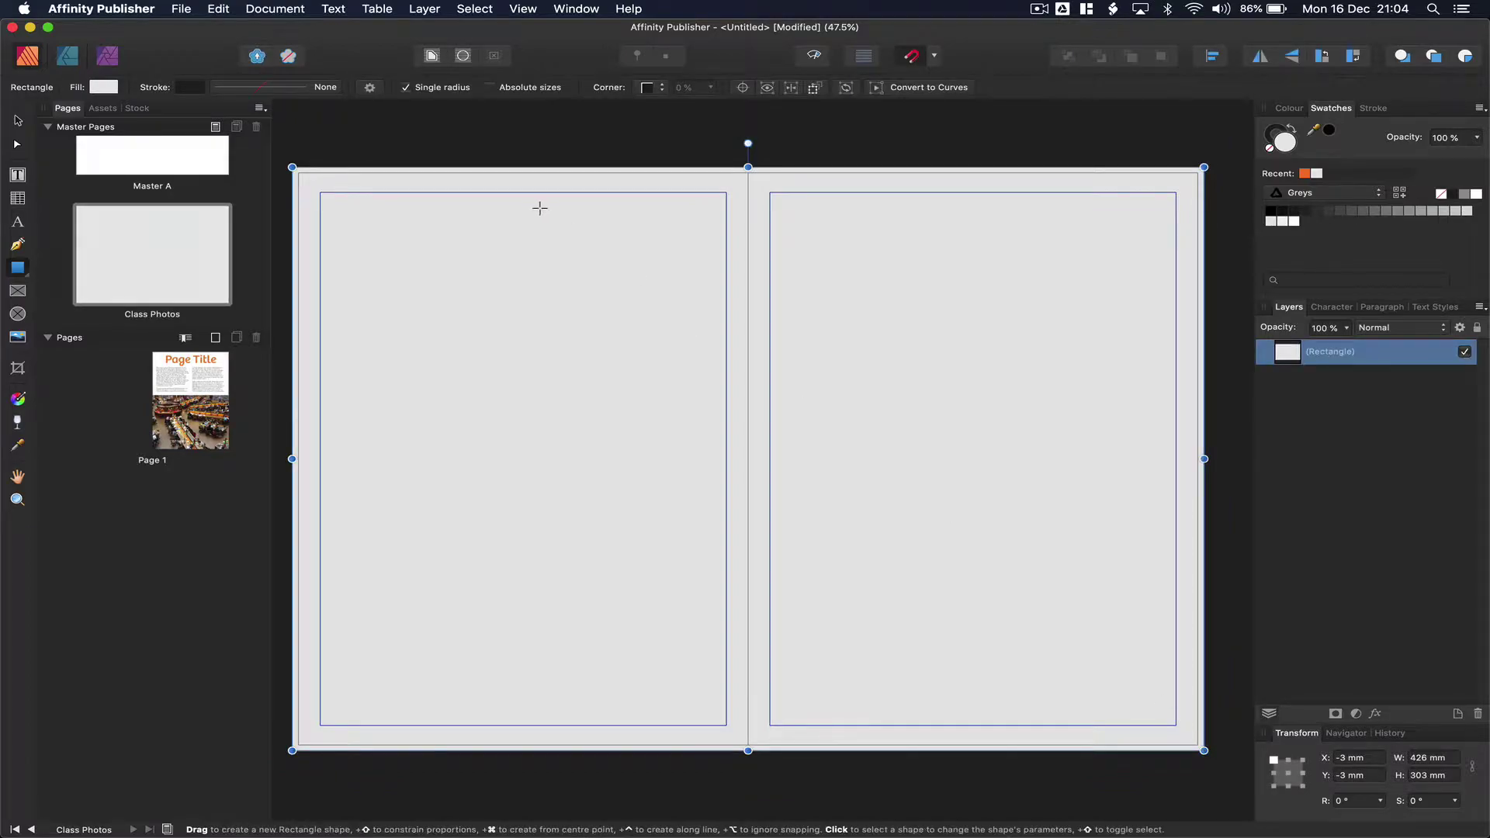
left_click(109, 88)
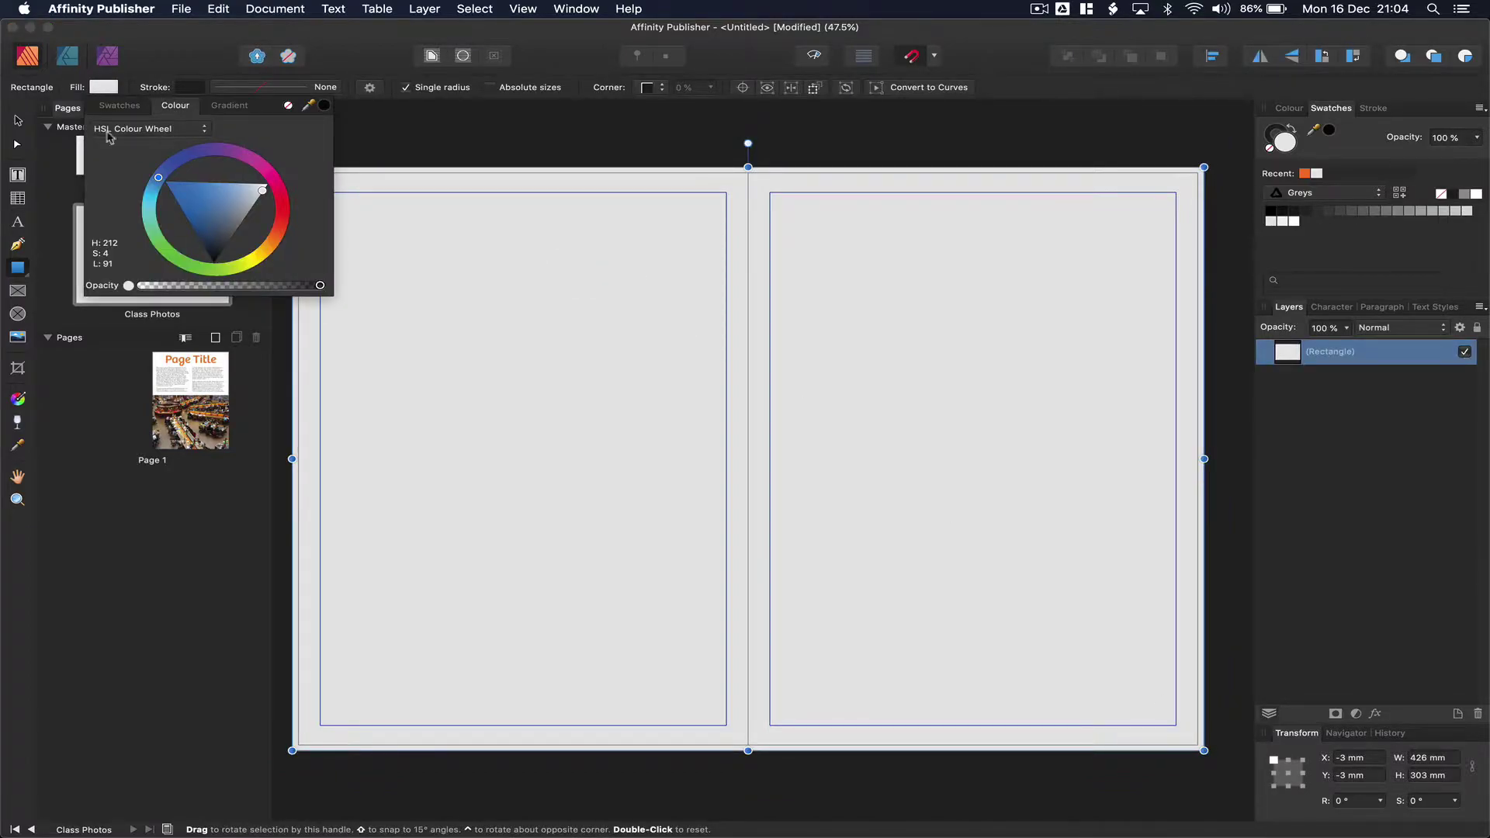
left_click_drag(236, 195, 202, 236)
left_click(431, 143)
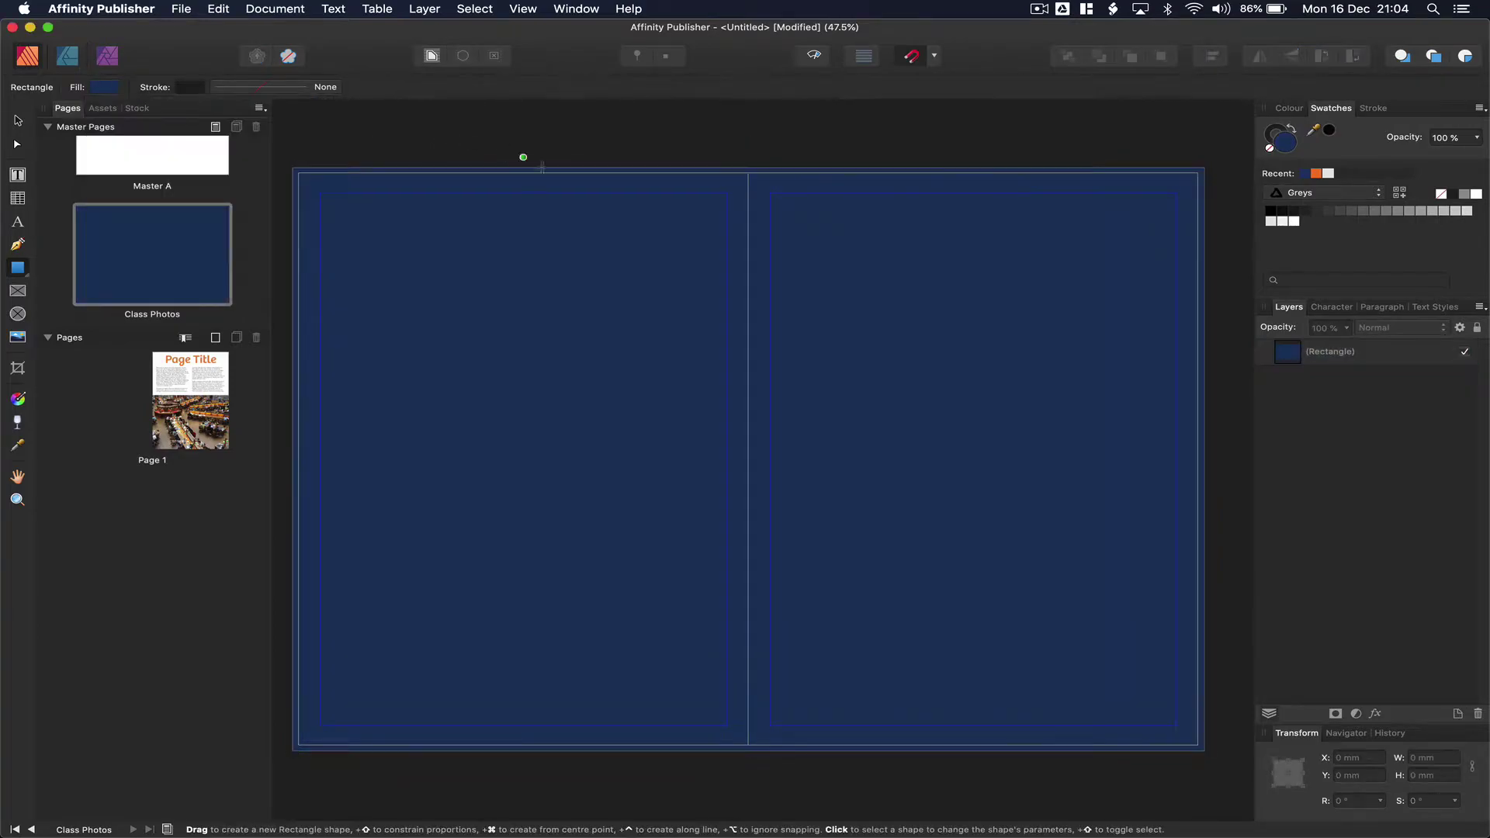
- Align the navy rectangle to the spread's origin and lock it in place
left_click(18, 120)
left_click(345, 221)
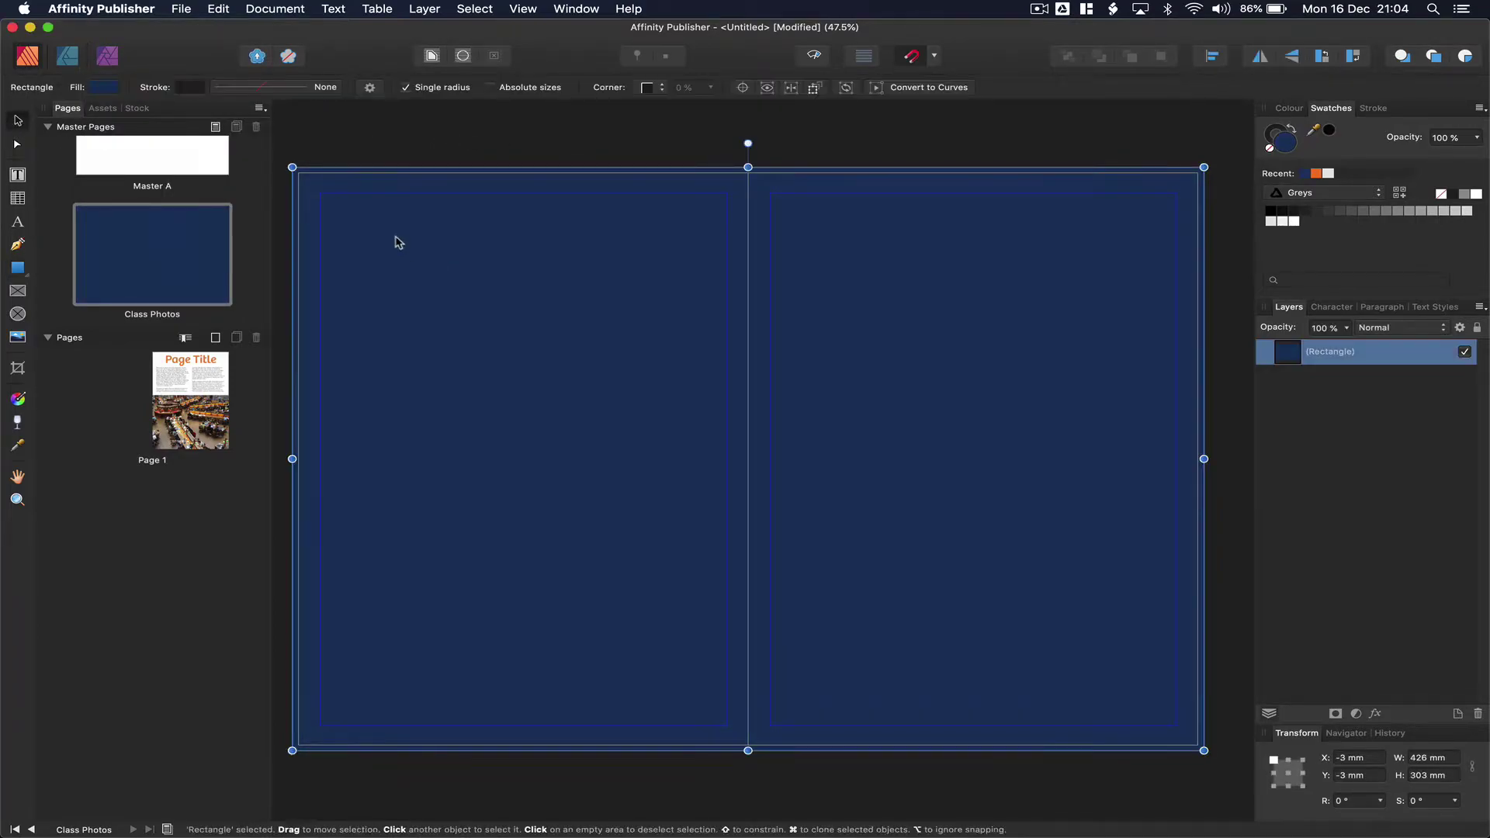
mouse_move(396, 242)
left_mouse_down()
mouse_move(510, 326)
mouse_move(396, 245)
left_mouse_up()
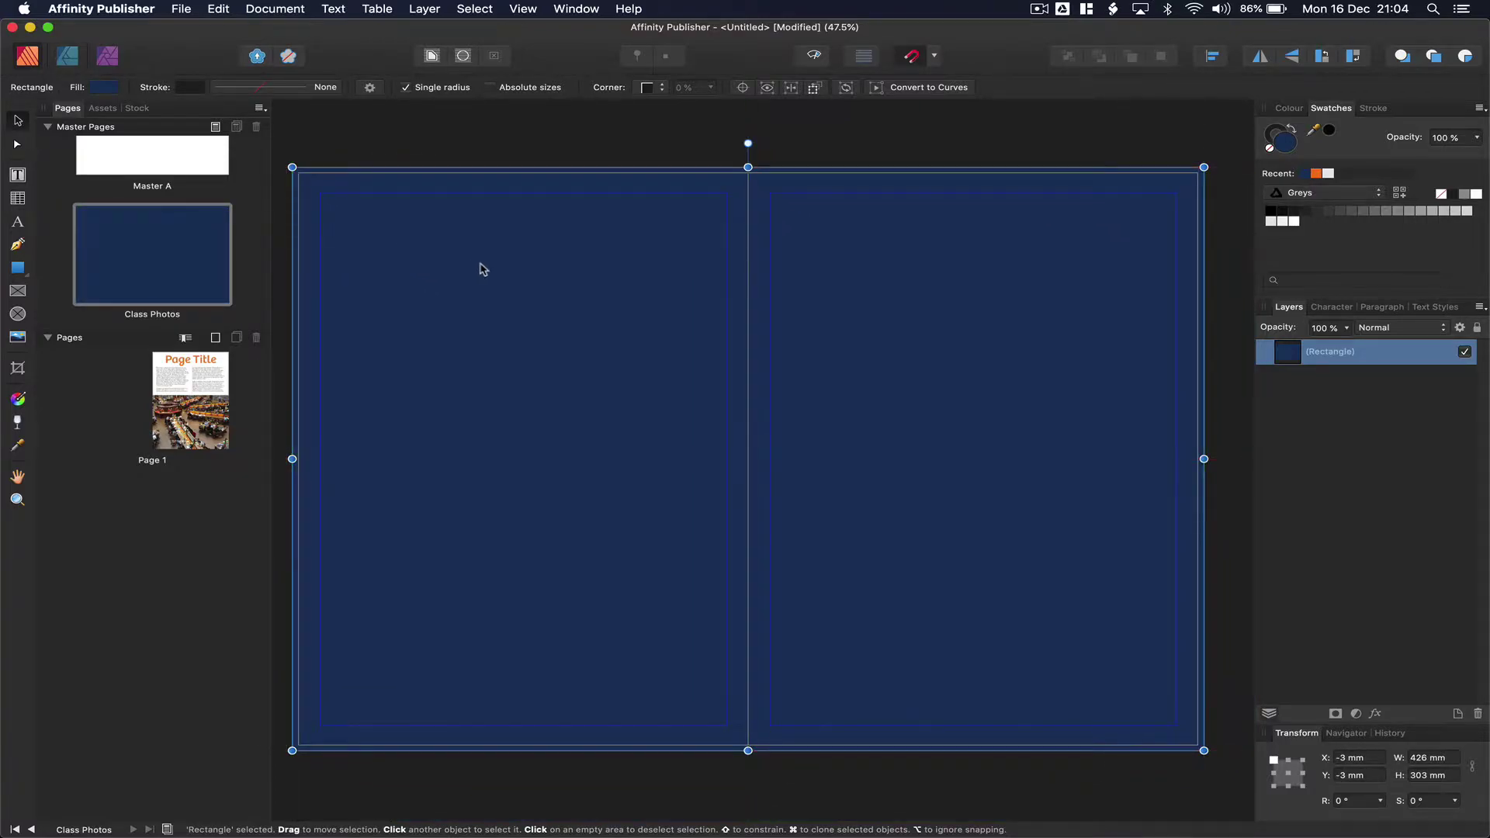
left_click(1478, 329)
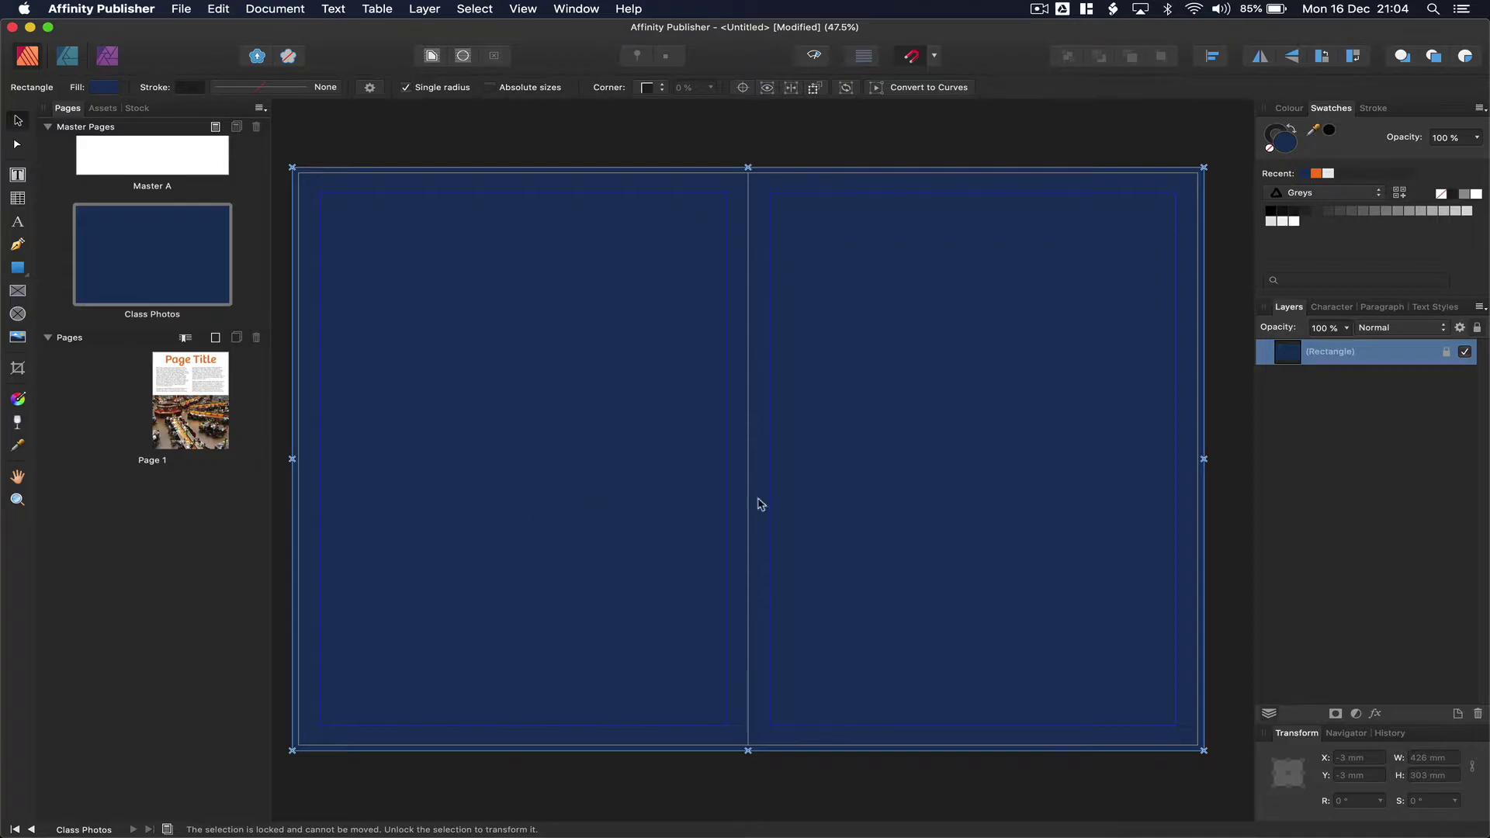
- On a new layer, draw a saturated magenta picture frame near the left page's top-left
left_click(1459, 716)
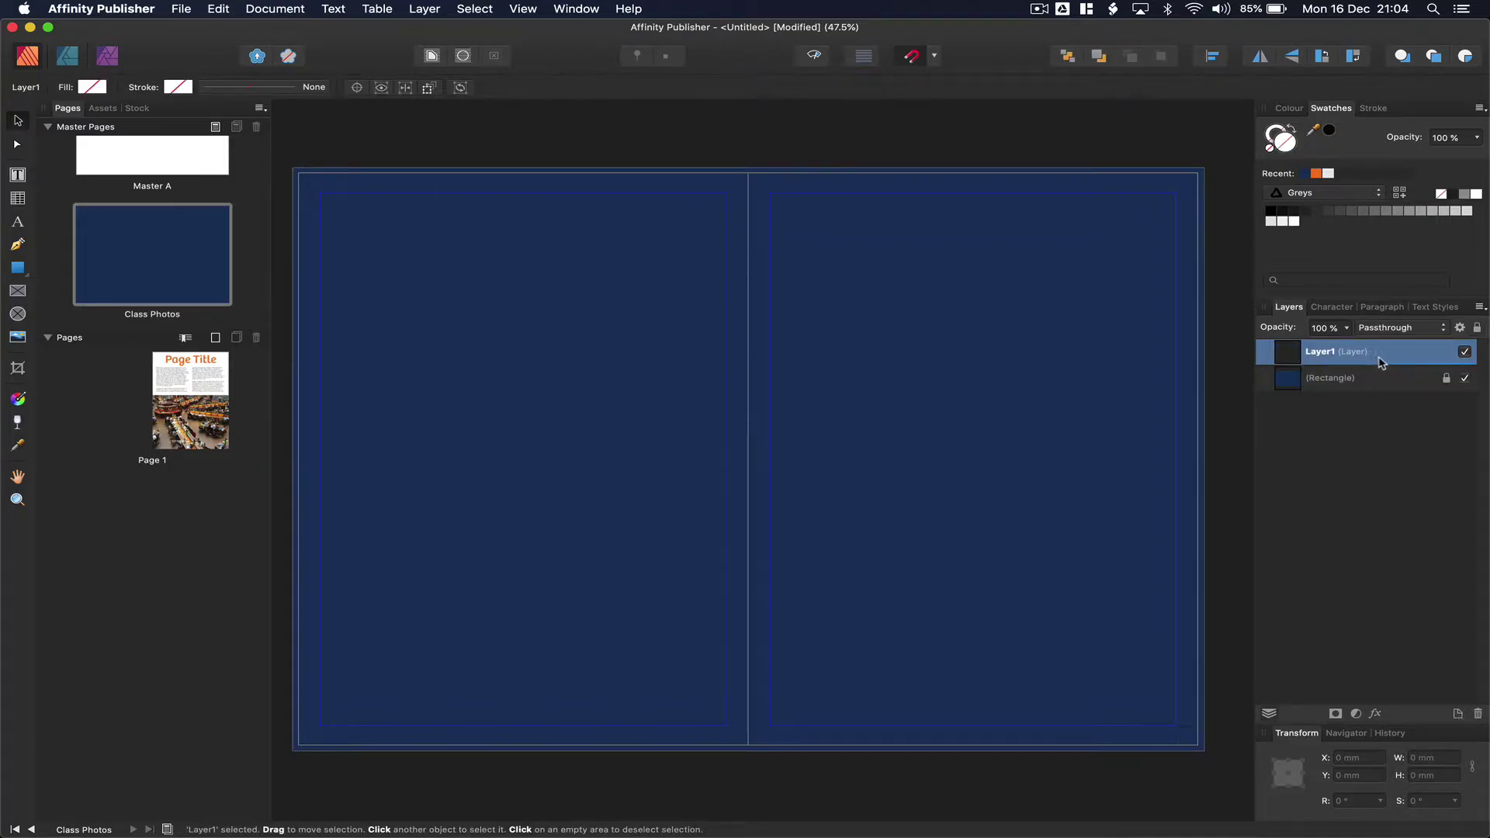
left_click(18, 290)
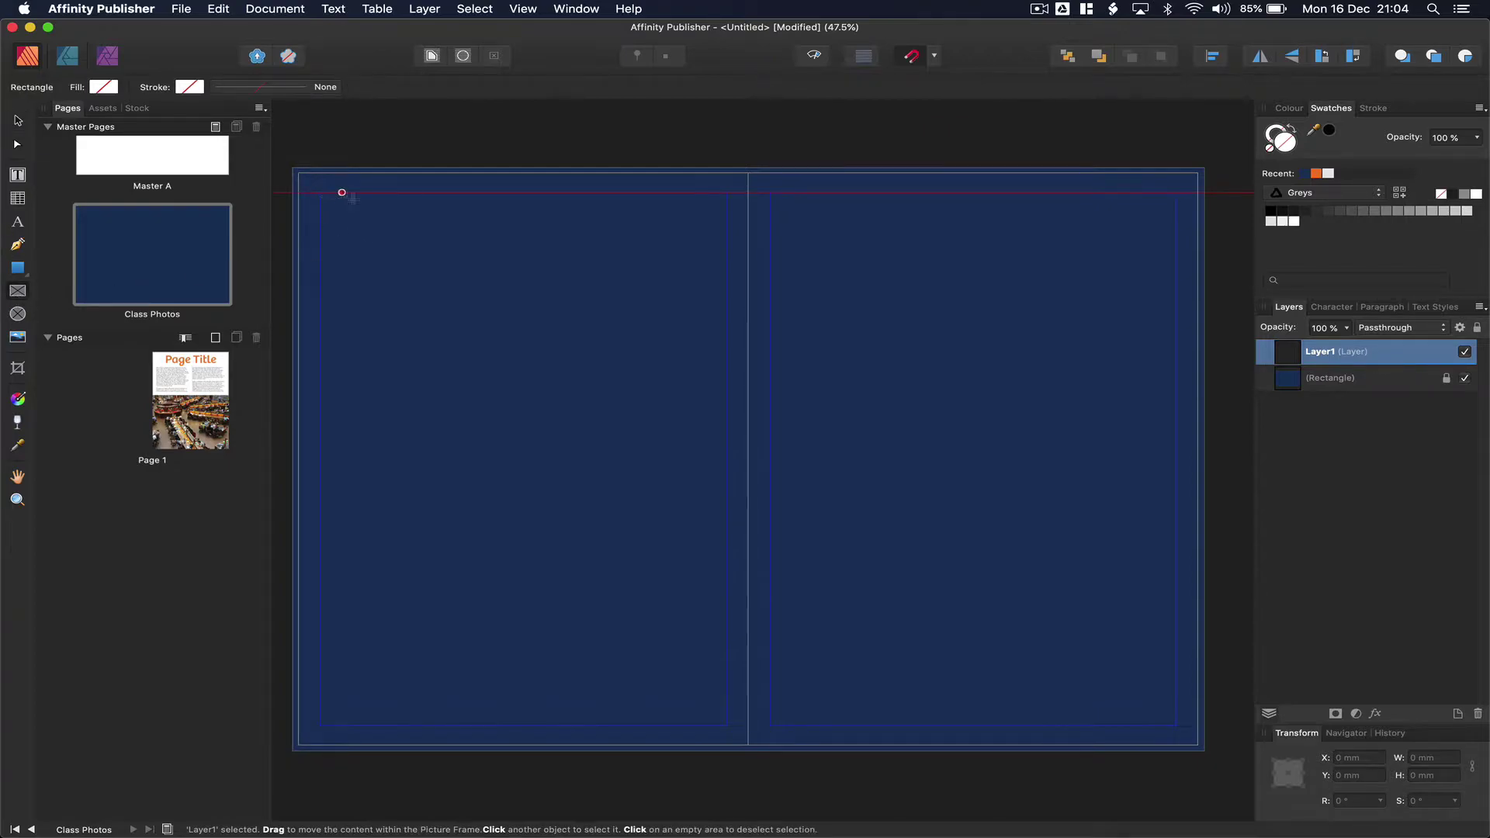
left_click_drag(381, 193, 470, 315)
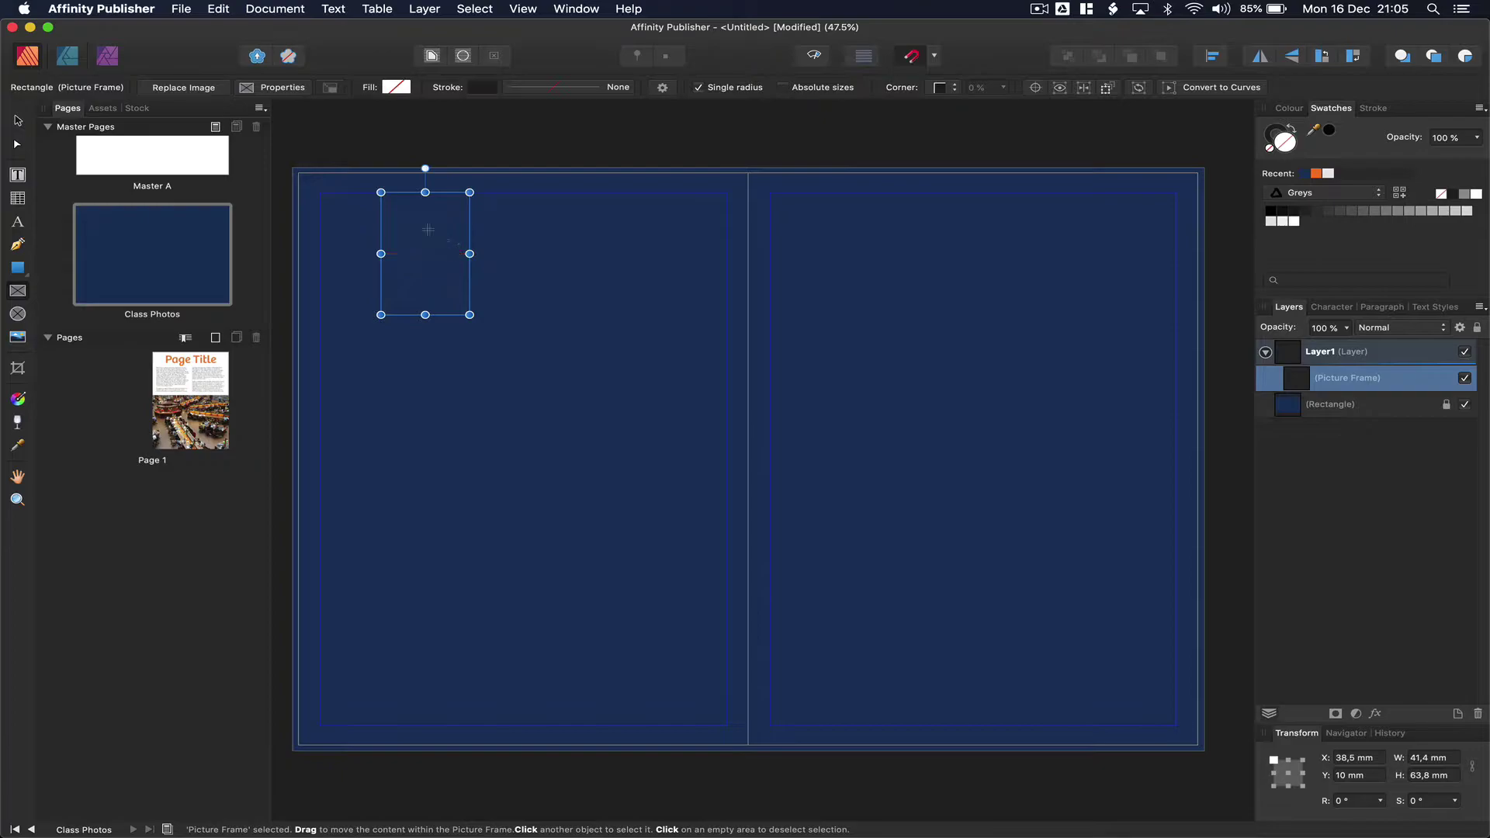
left_click(401, 90)
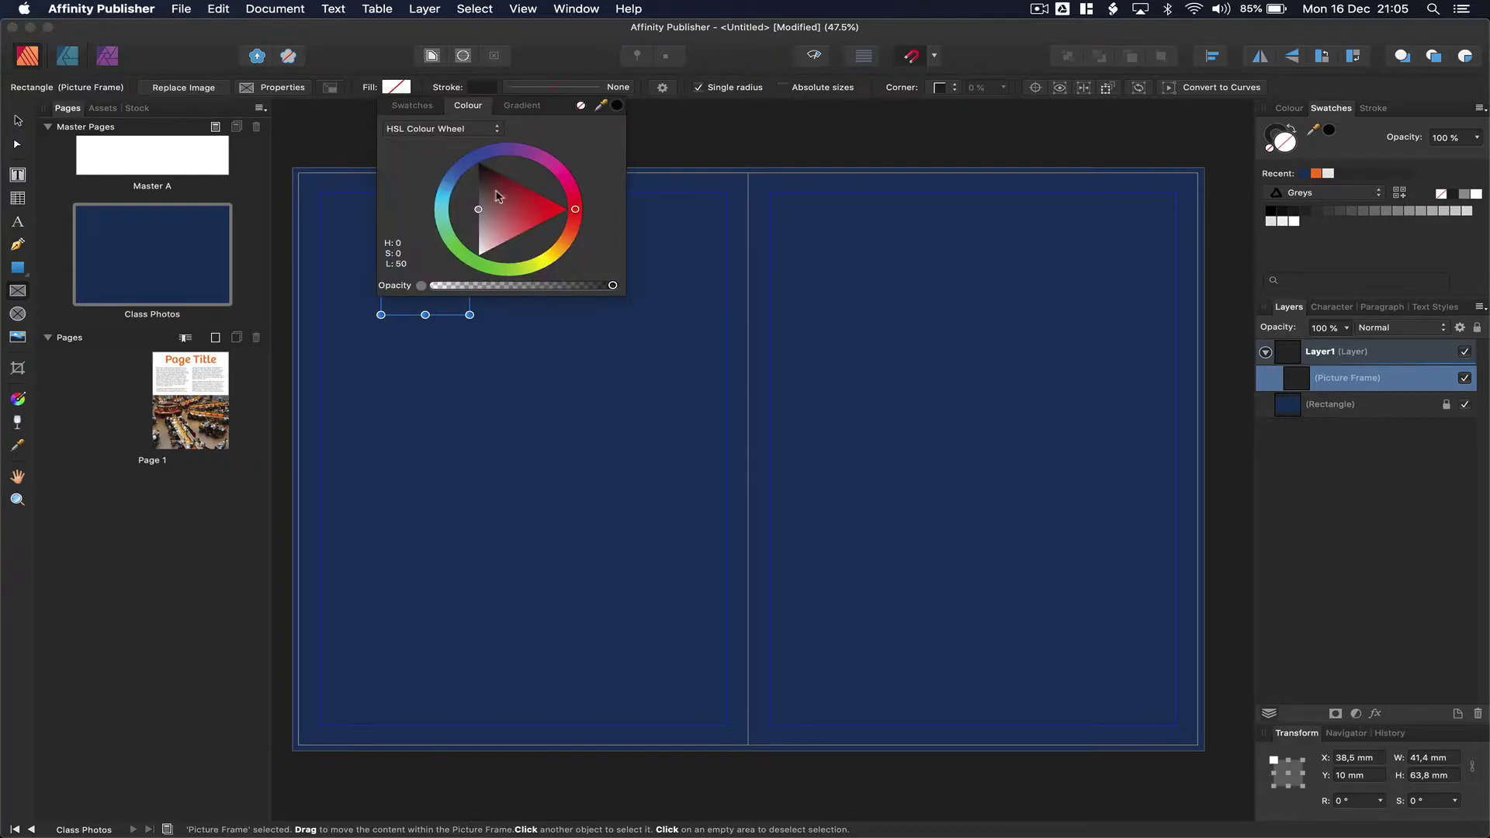
left_click_drag(491, 222, 480, 258)
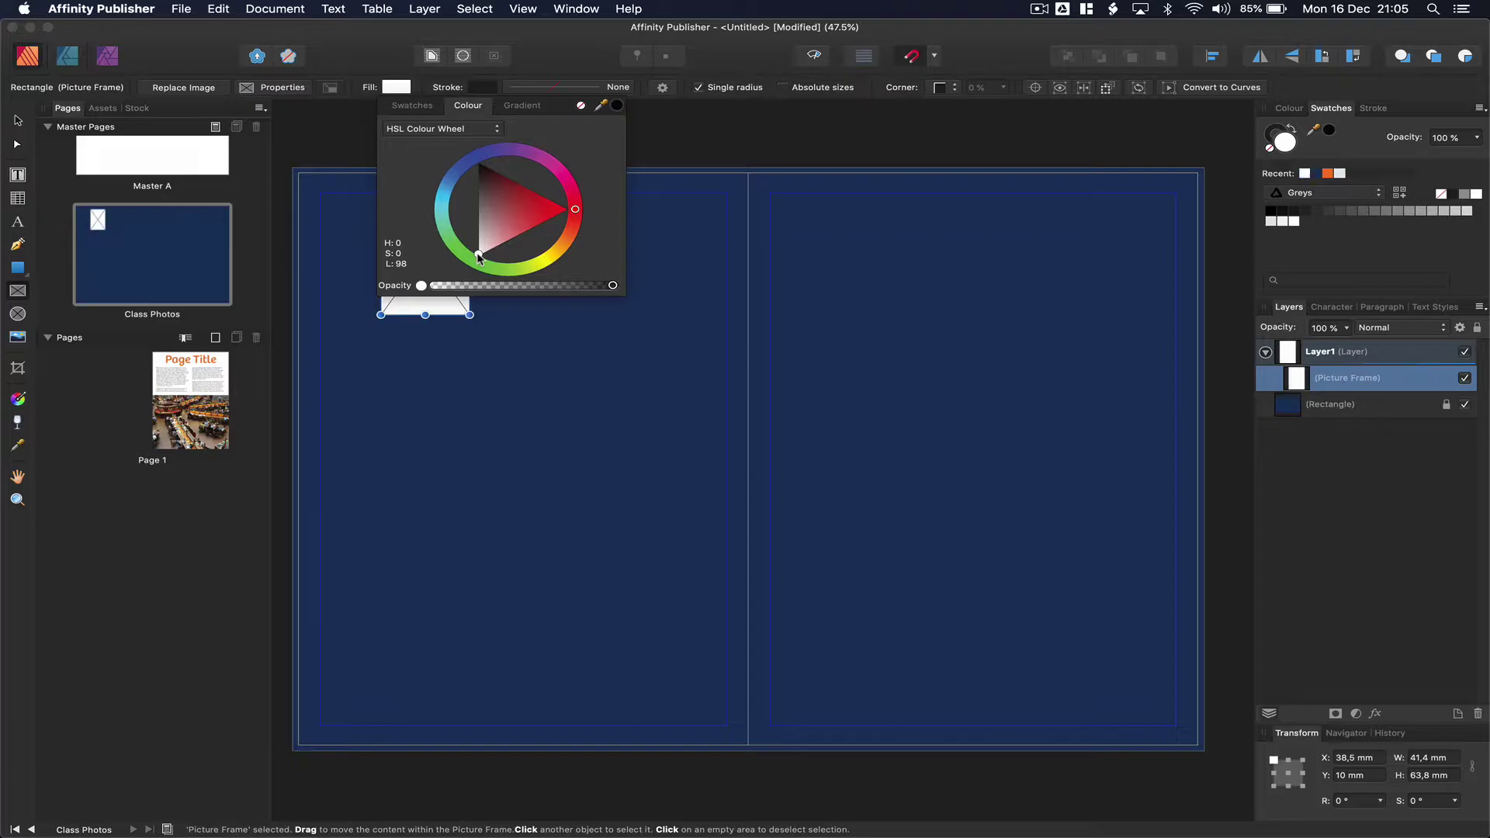
left_click(564, 177)
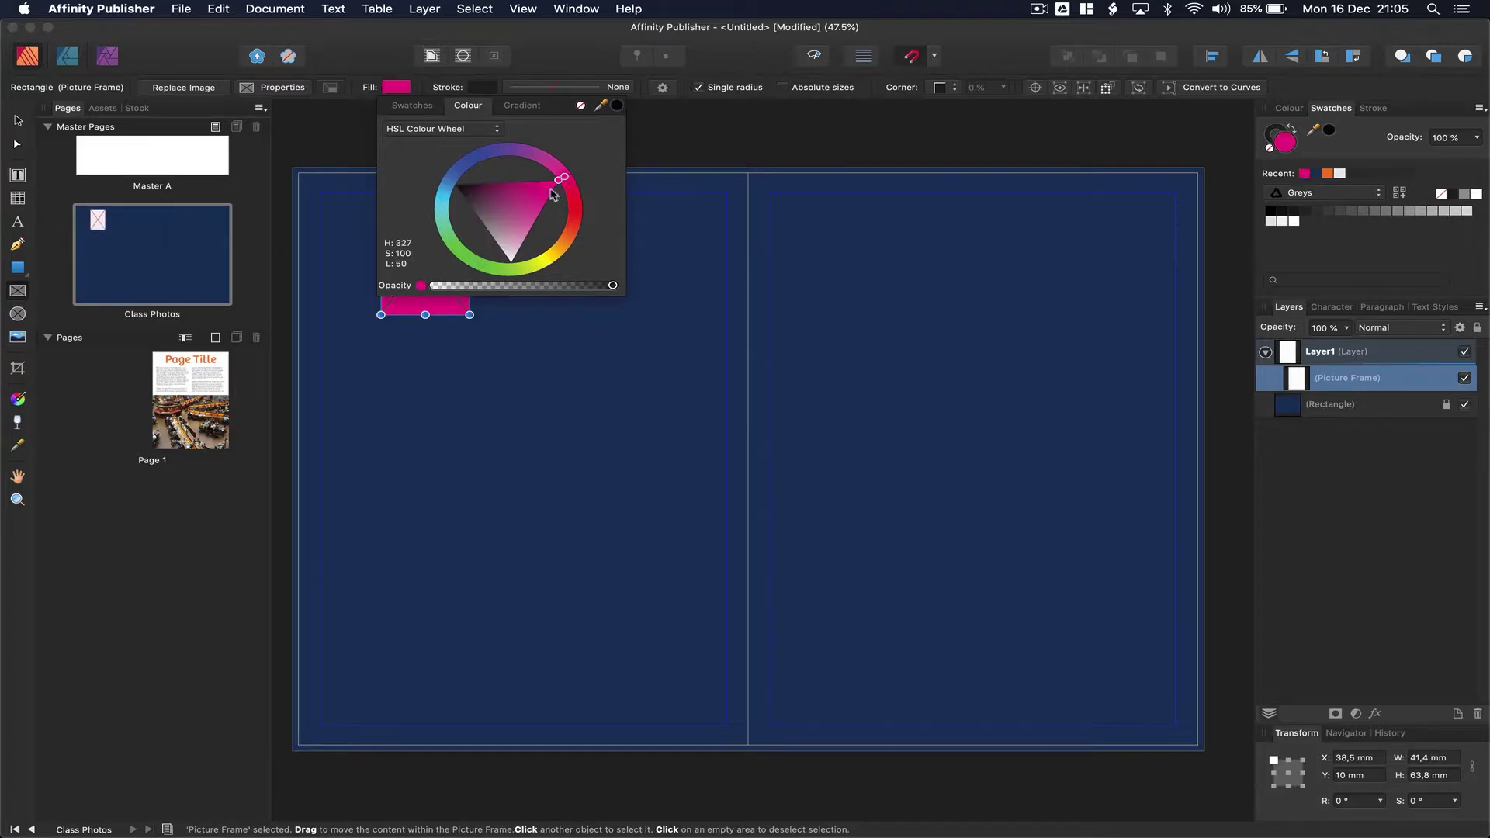
left_click(522, 209)
left_click_drag(522, 208, 552, 184)
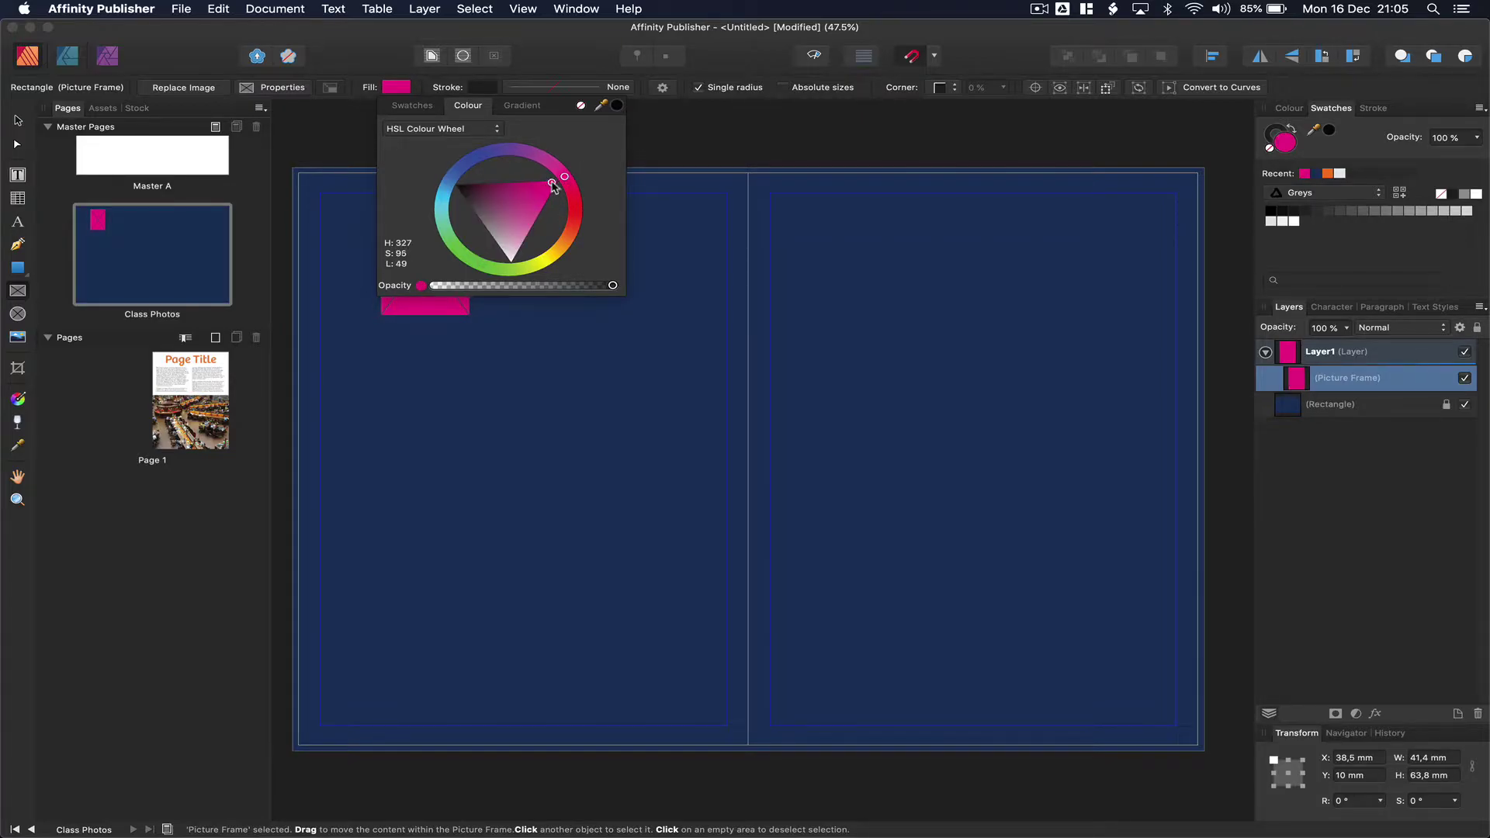
left_click(399, 88)
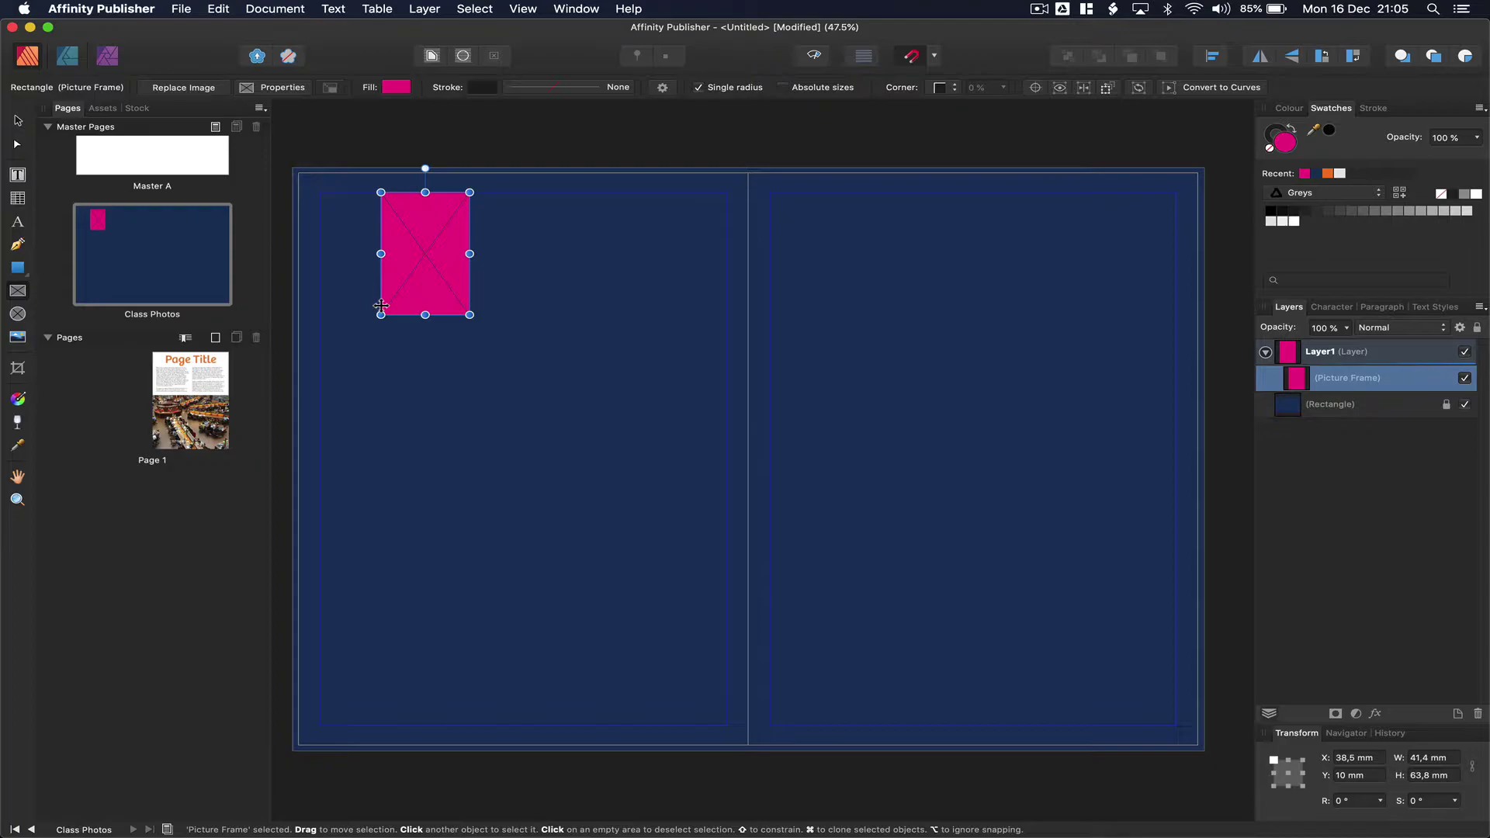
- Widen the pink picture frame to 46.3 mm
left_click(18, 122)
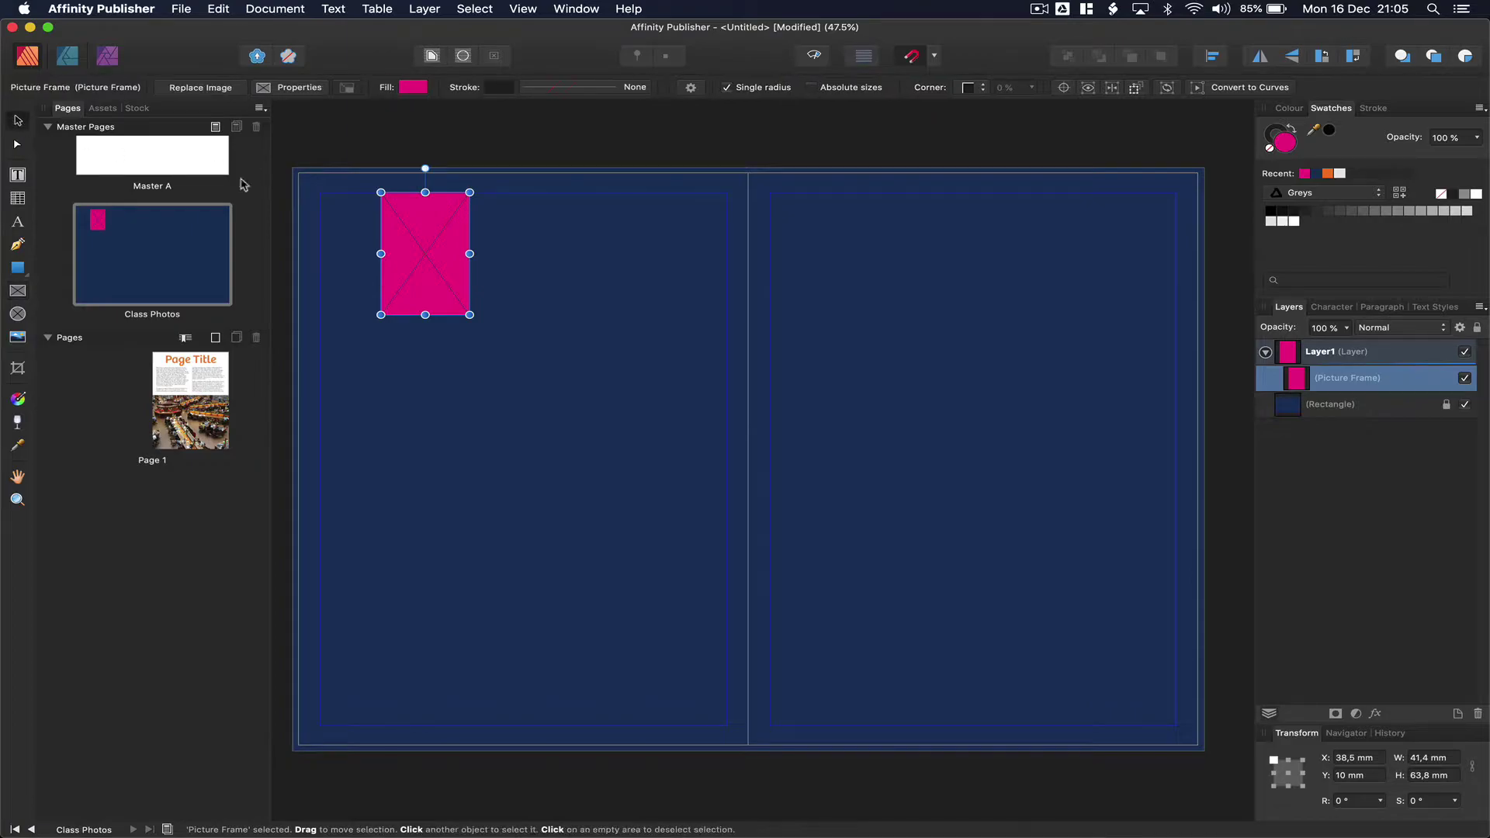
left_click_drag(471, 254, 499, 250)
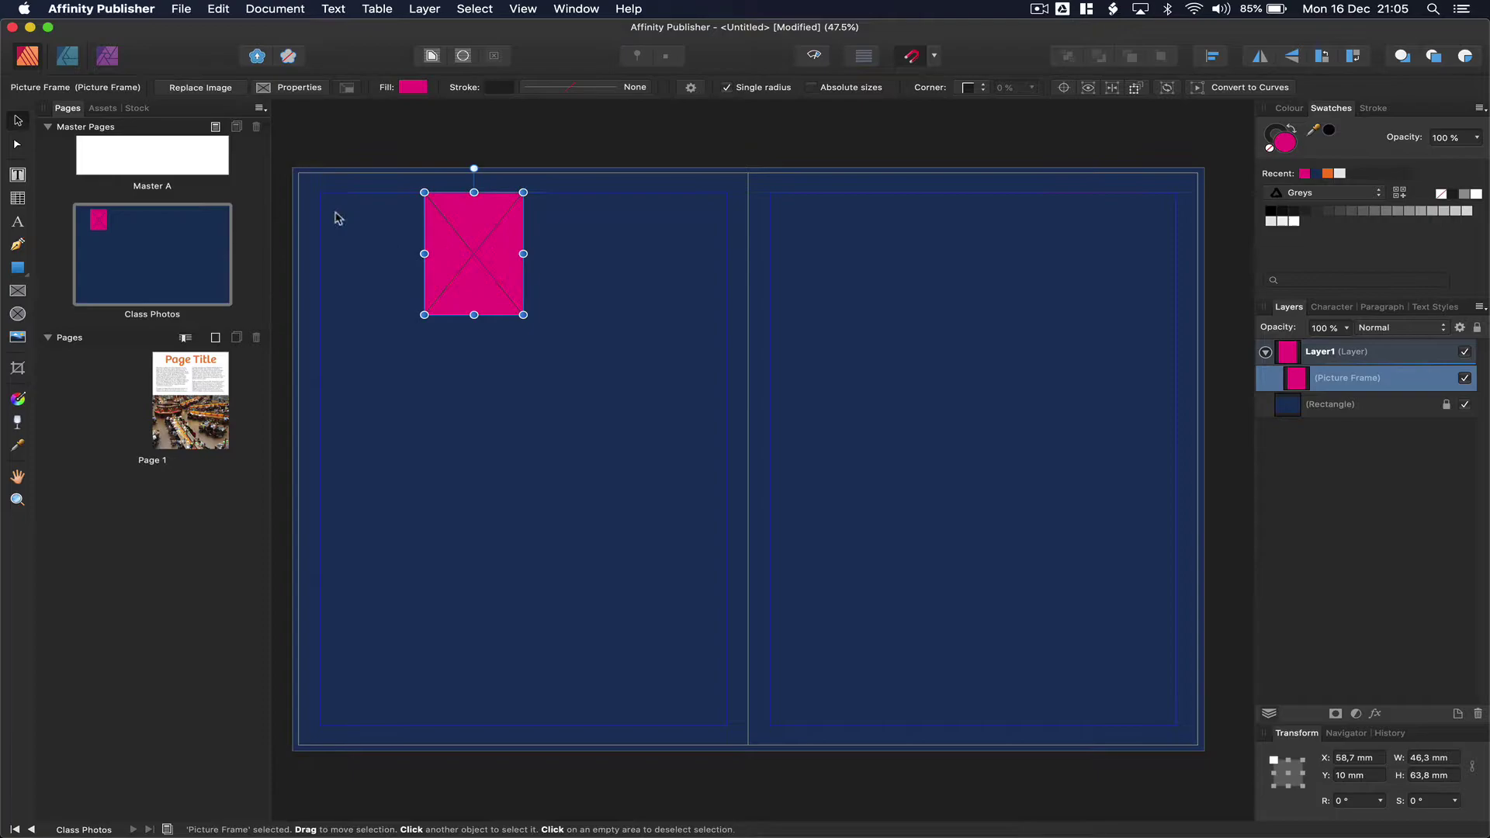
scroll(395, 224, "up", 5)
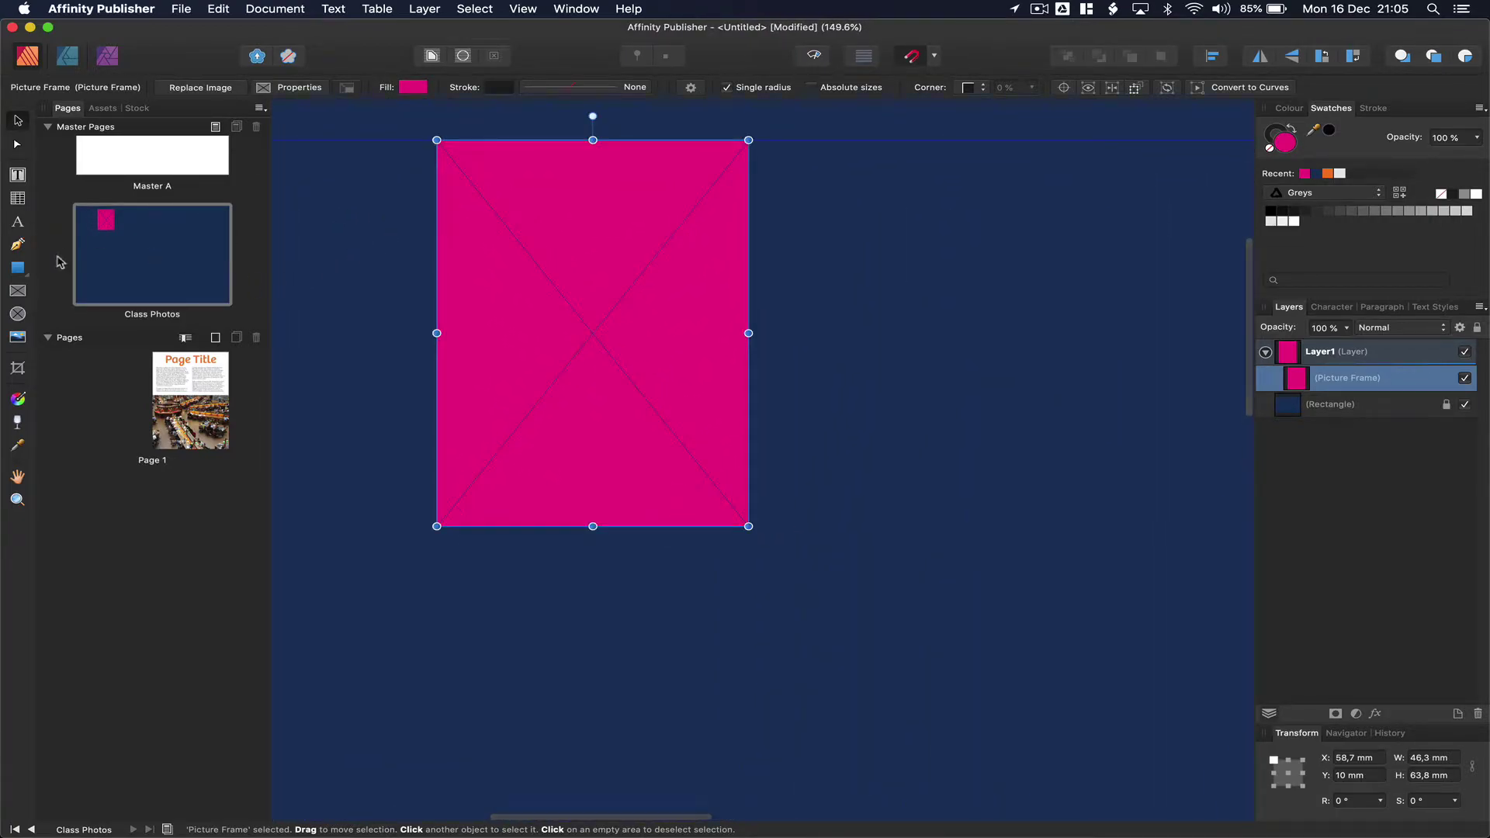
- Draw a single-column 10 pt text frame below the pink picture frame
left_click(19, 178)
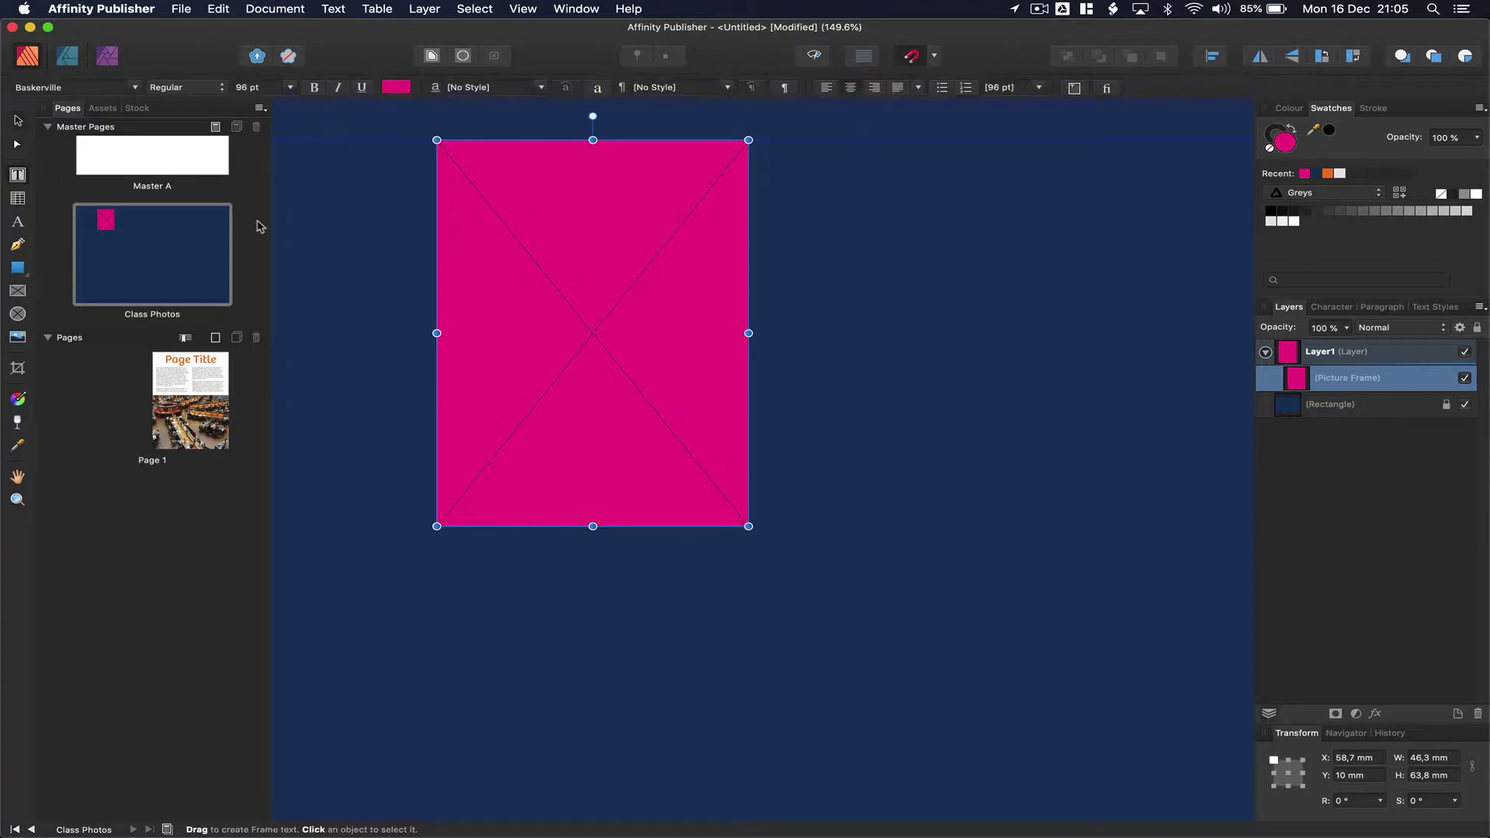
left_click_drag(437, 541, 748, 617)
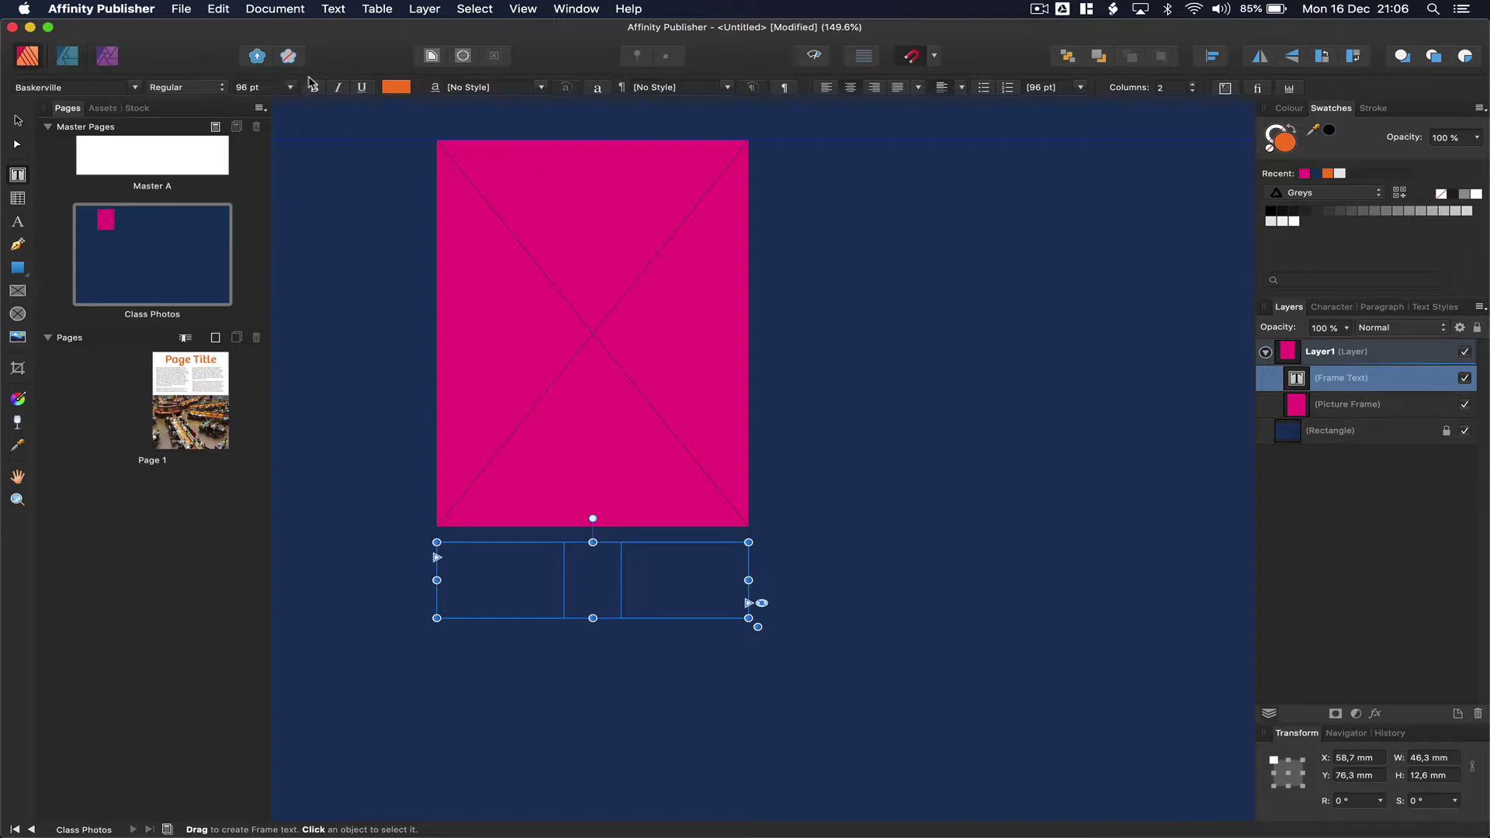
left_click(1193, 90)
left_click(290, 87)
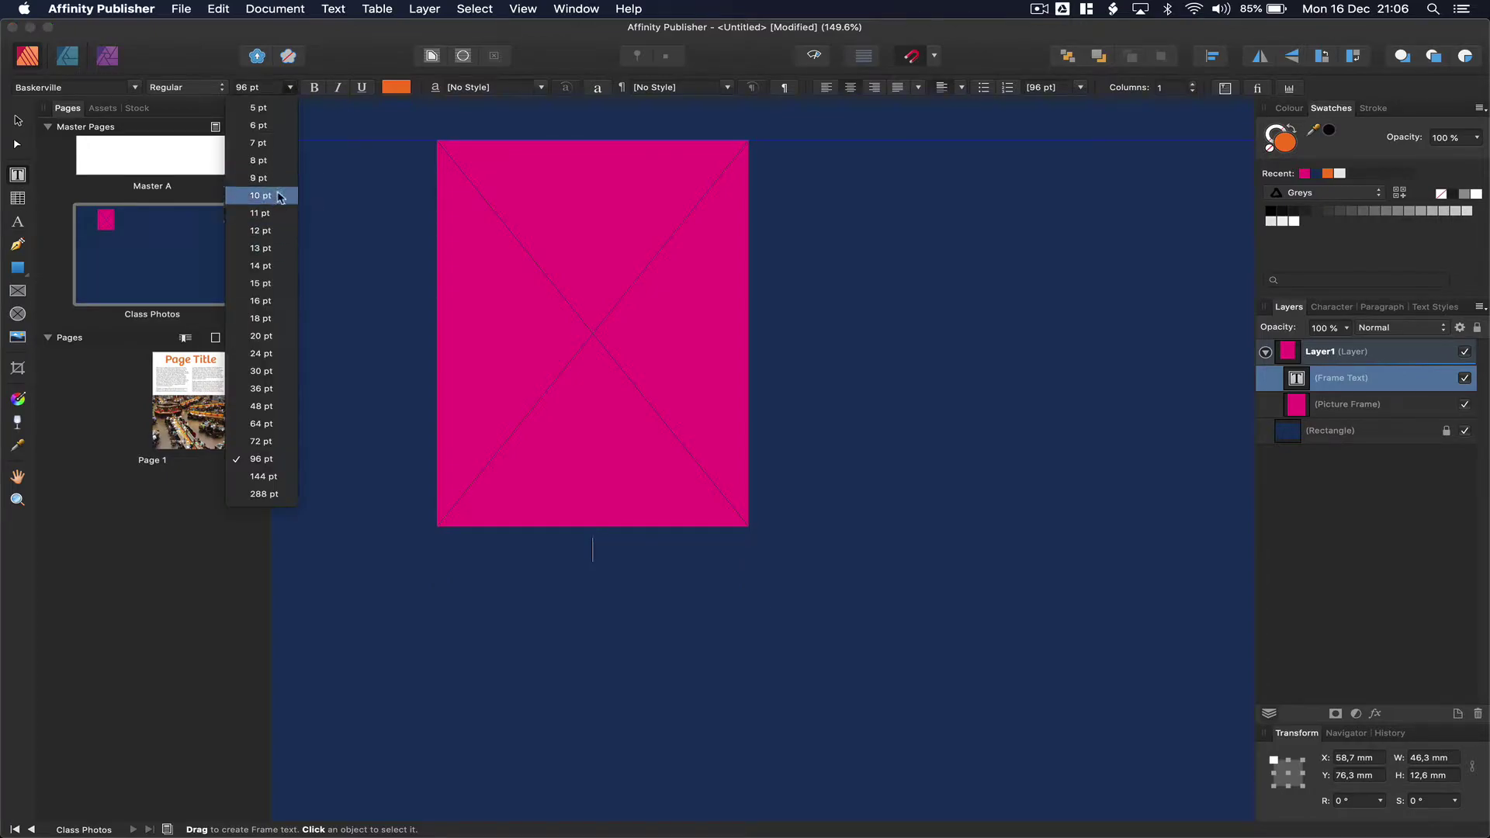
left_click(279, 194)
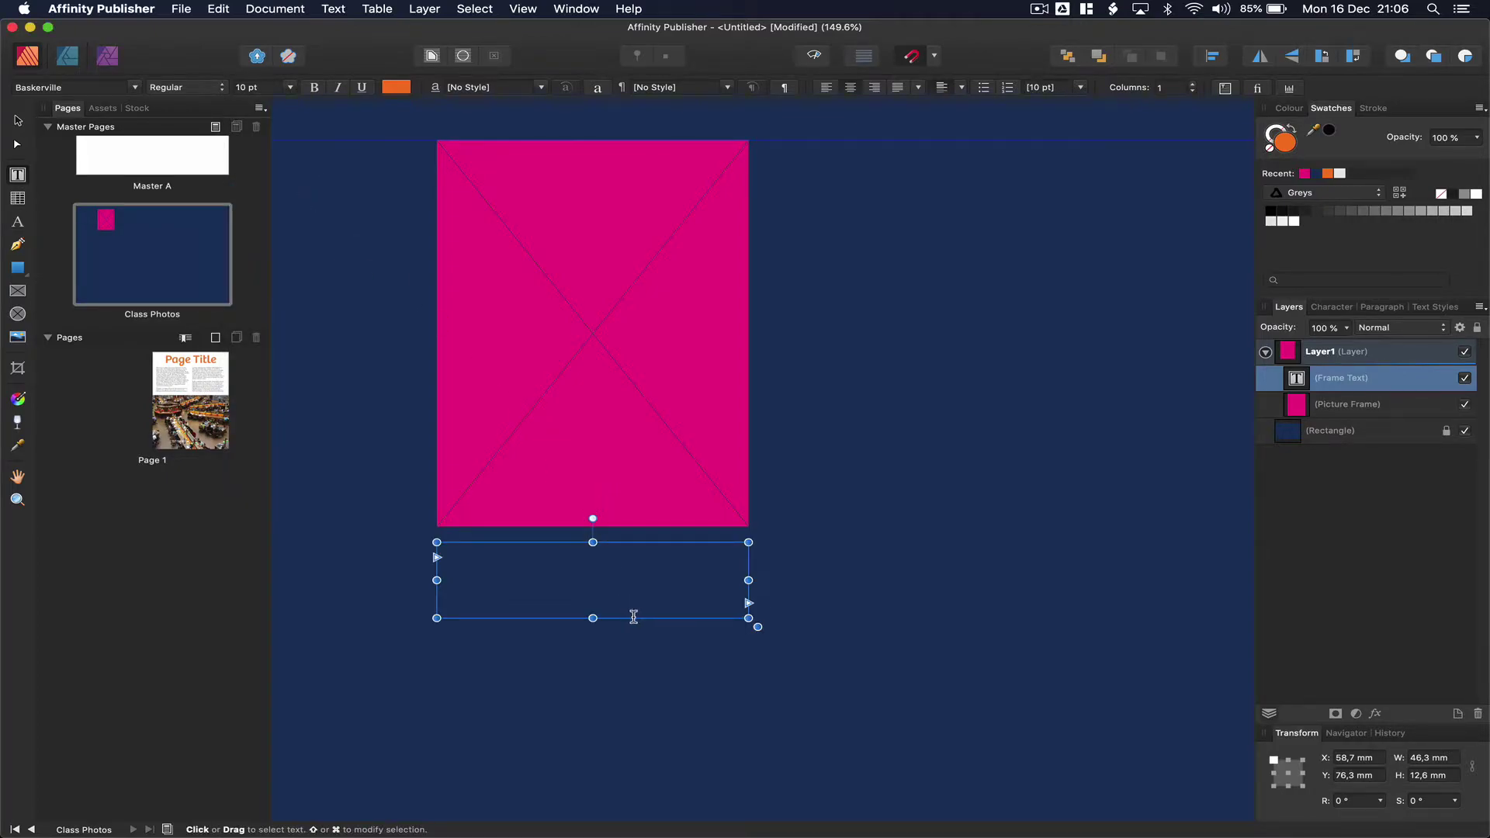
- Type 'Name' and 'Surname' on two lines in the caption frame
type("jlsjflskjfsdlkj")
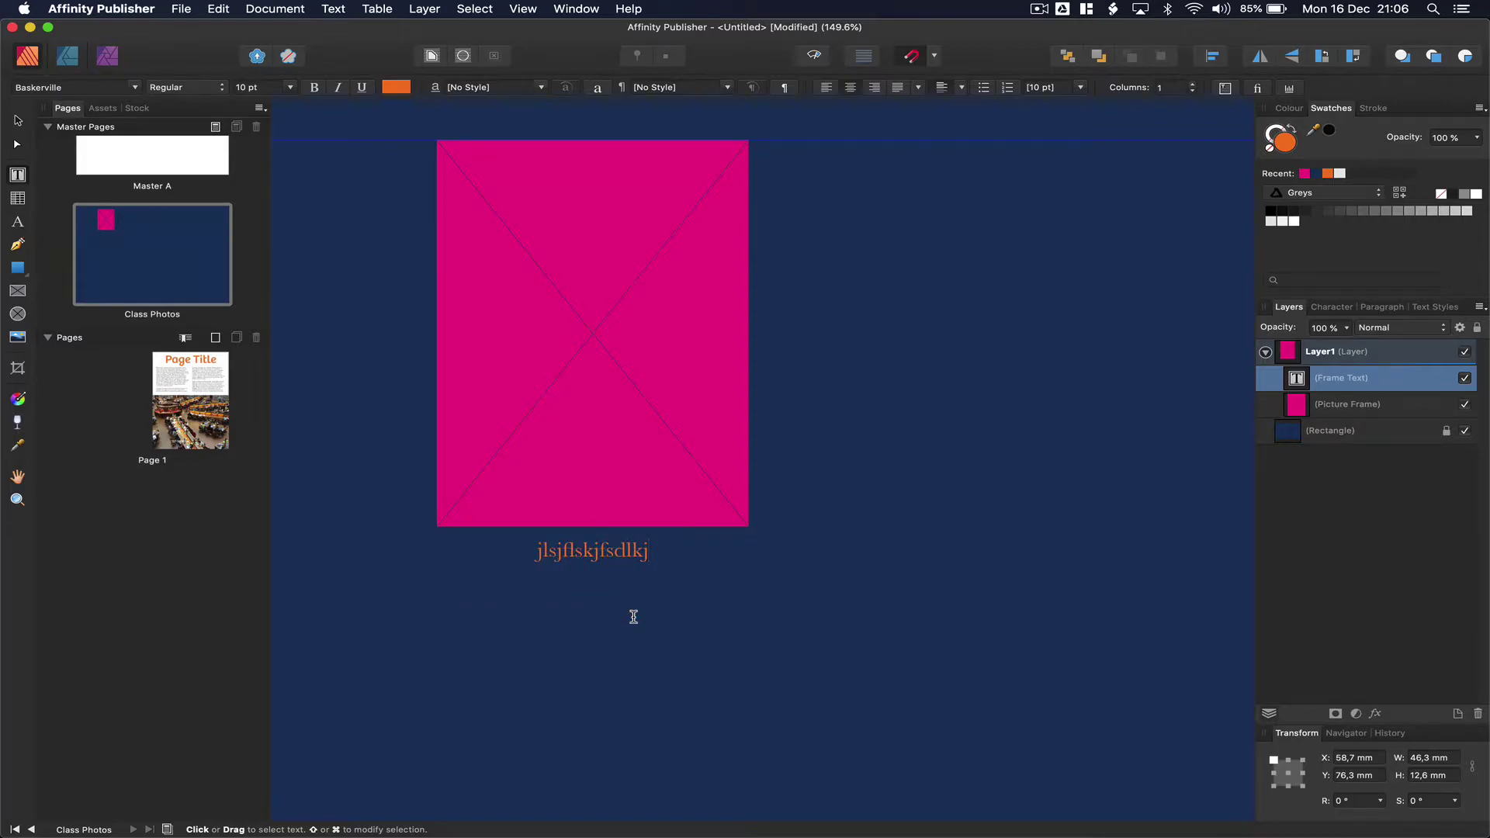
key("BackSpace")
key("BackSpace")
key("BackSpace")
key("BackSpace")
key("BackSpace")
key("BackSpace")
key("BackSpace")
key("BackSpace")
key("BackSpace")
key("BackSpace")
key("BackSpace")
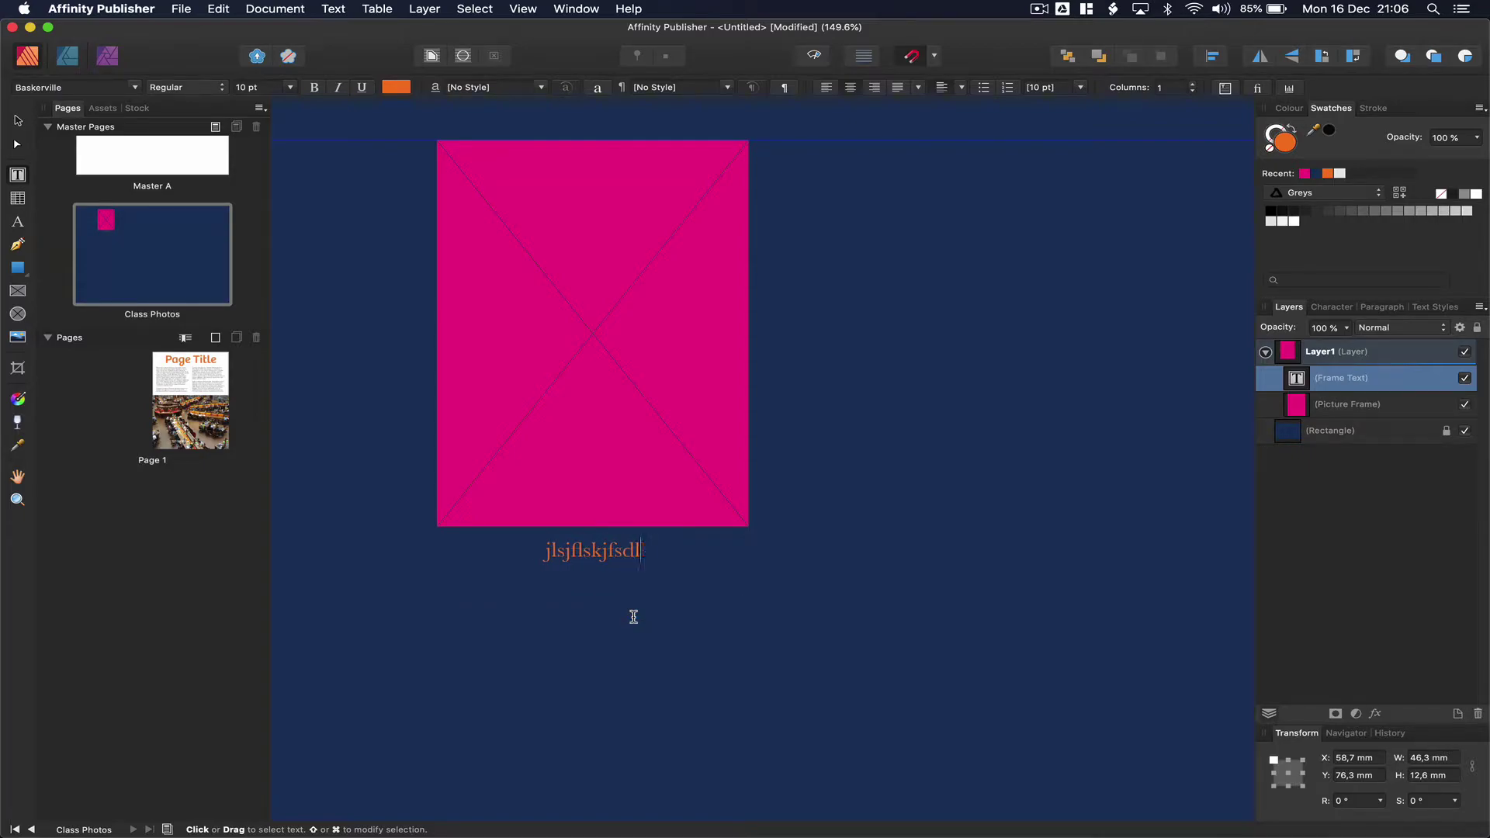
key("BackSpace")
key("BackSpace")
key("BackSpace")
key("BackSpace")
type("Na")
type("Surname")
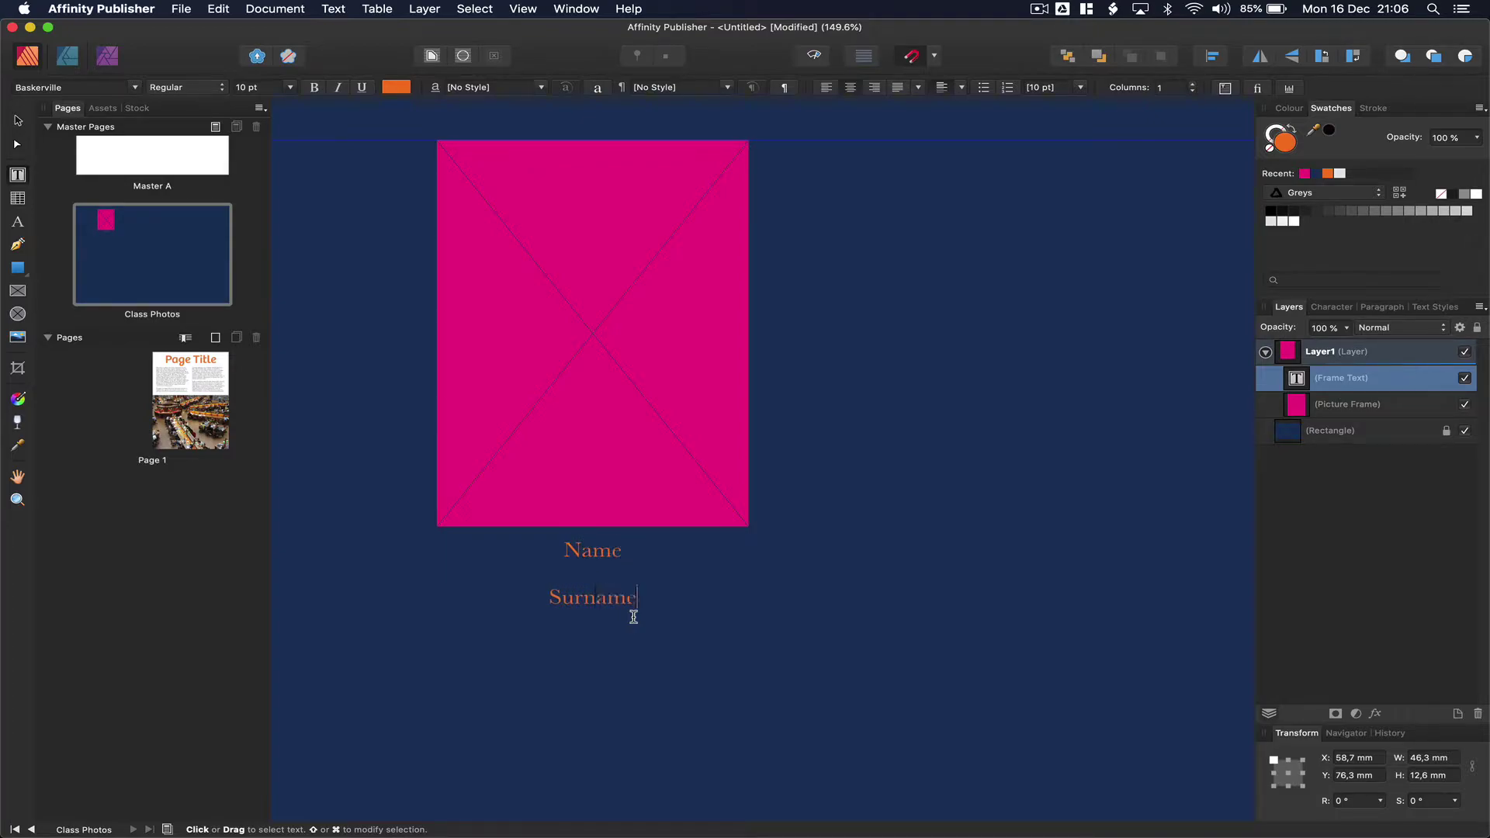
key("Escape")
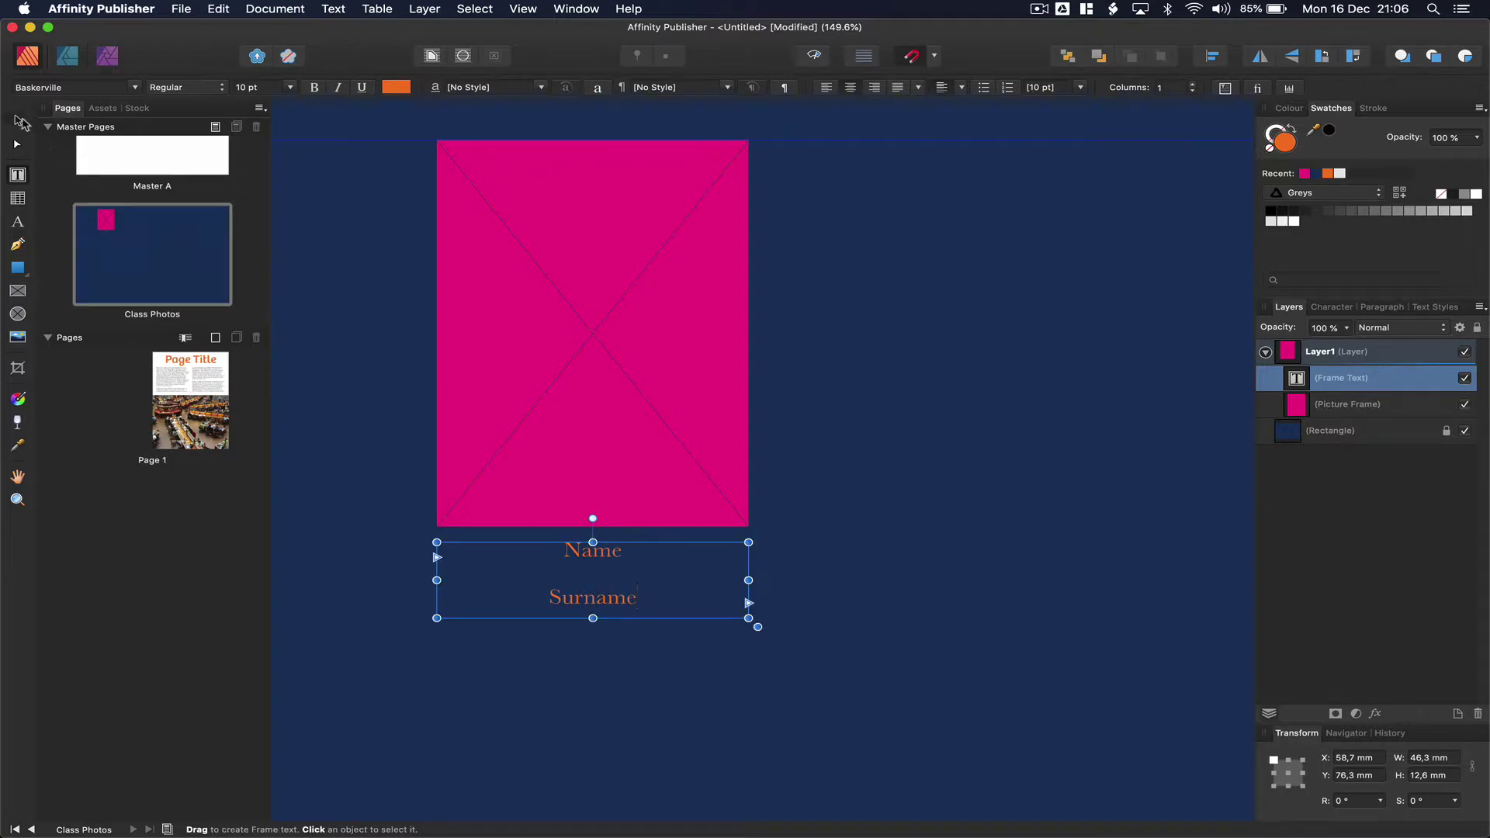
- Colour the Name and Surname caption text white
left_click(19, 121)
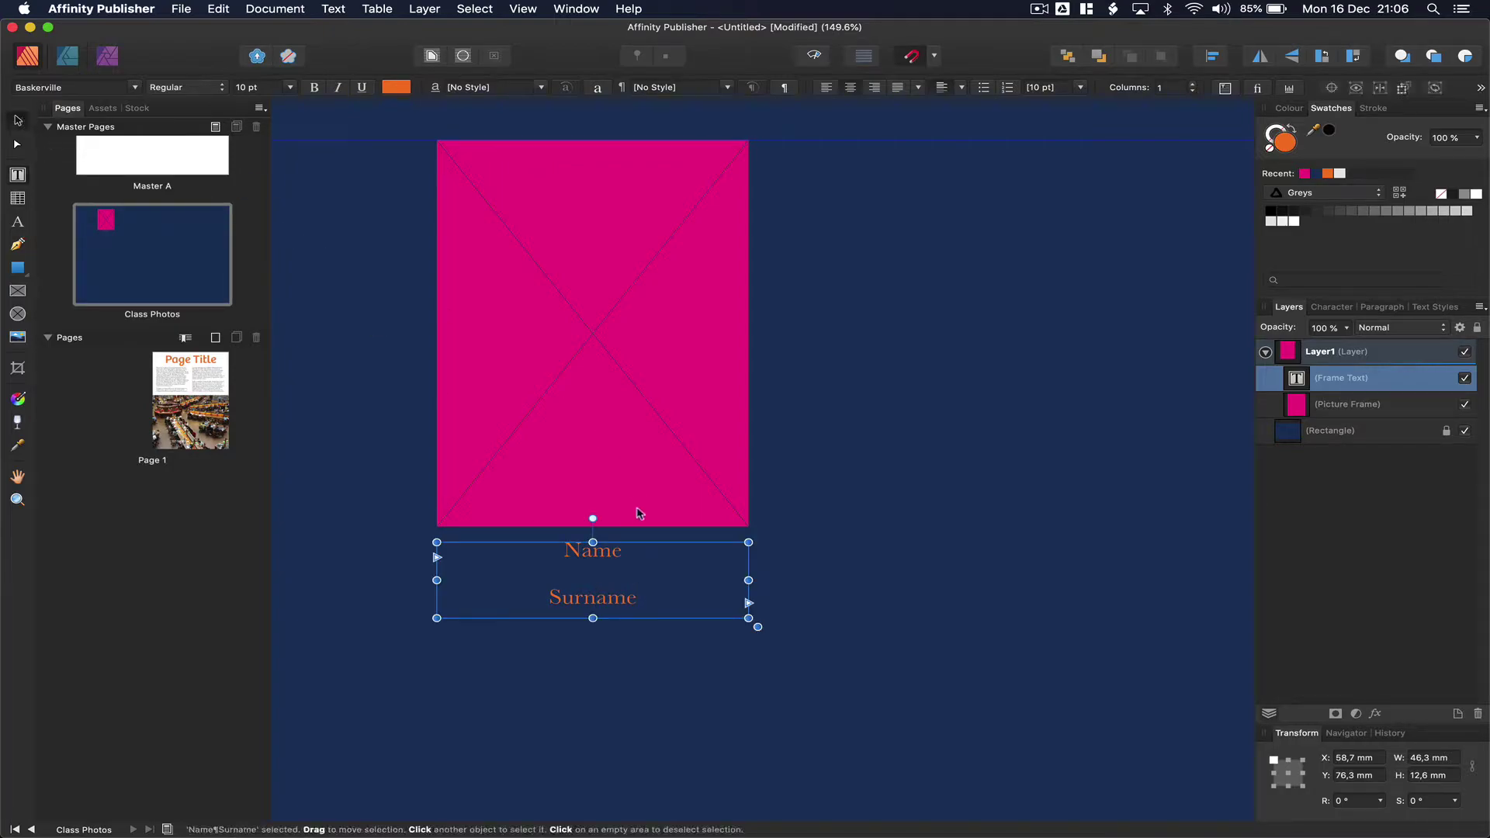
left_click(396, 88)
left_click_drag(480, 226, 440, 243)
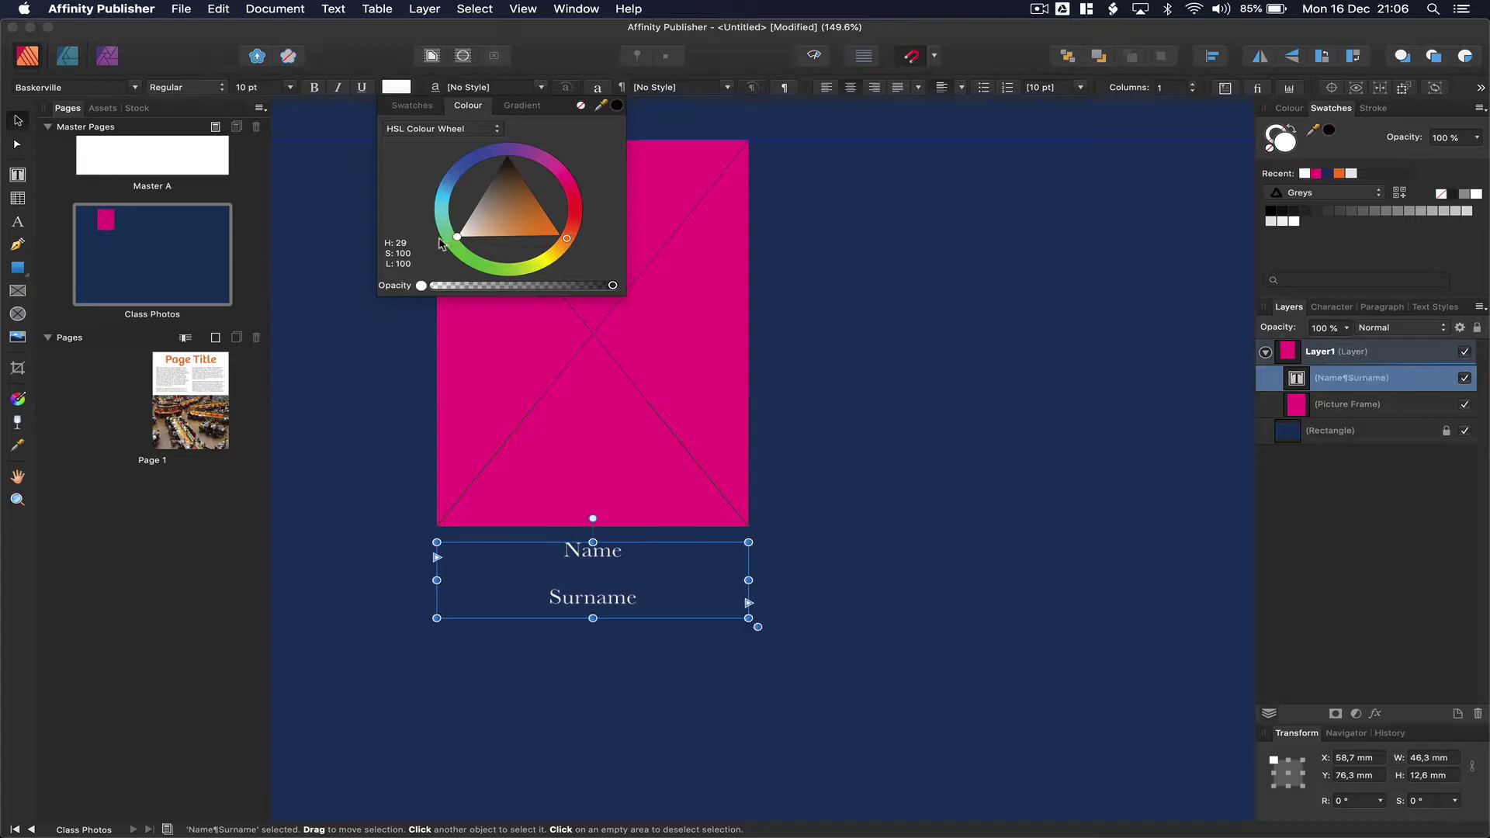
- Change the caption font to Avenir Medium
left_click(133, 88)
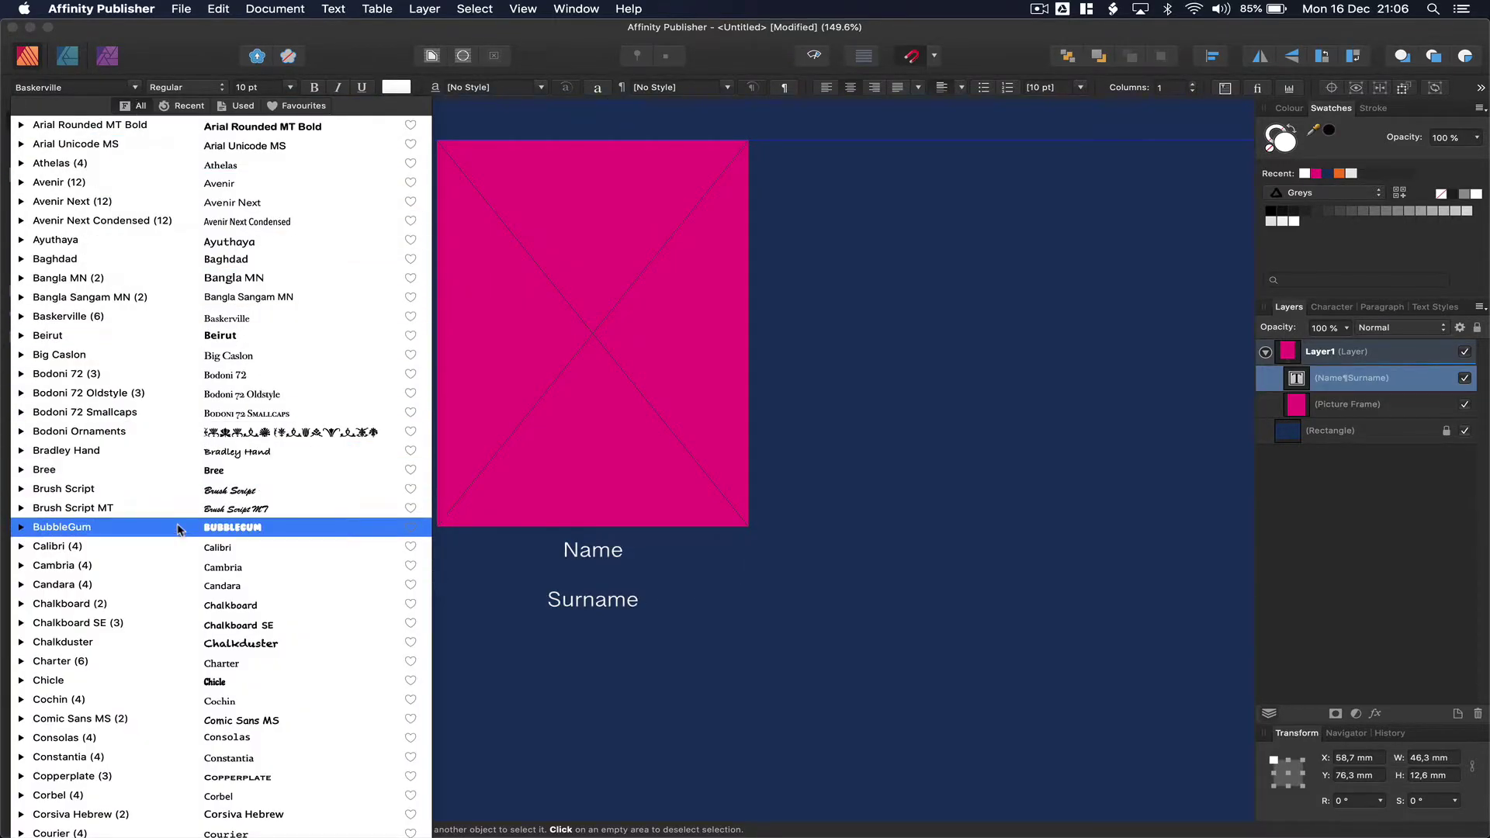
scroll(180, 532, "down", 2)
scroll(178, 536, "up", 2)
scroll(178, 536, "up", 3)
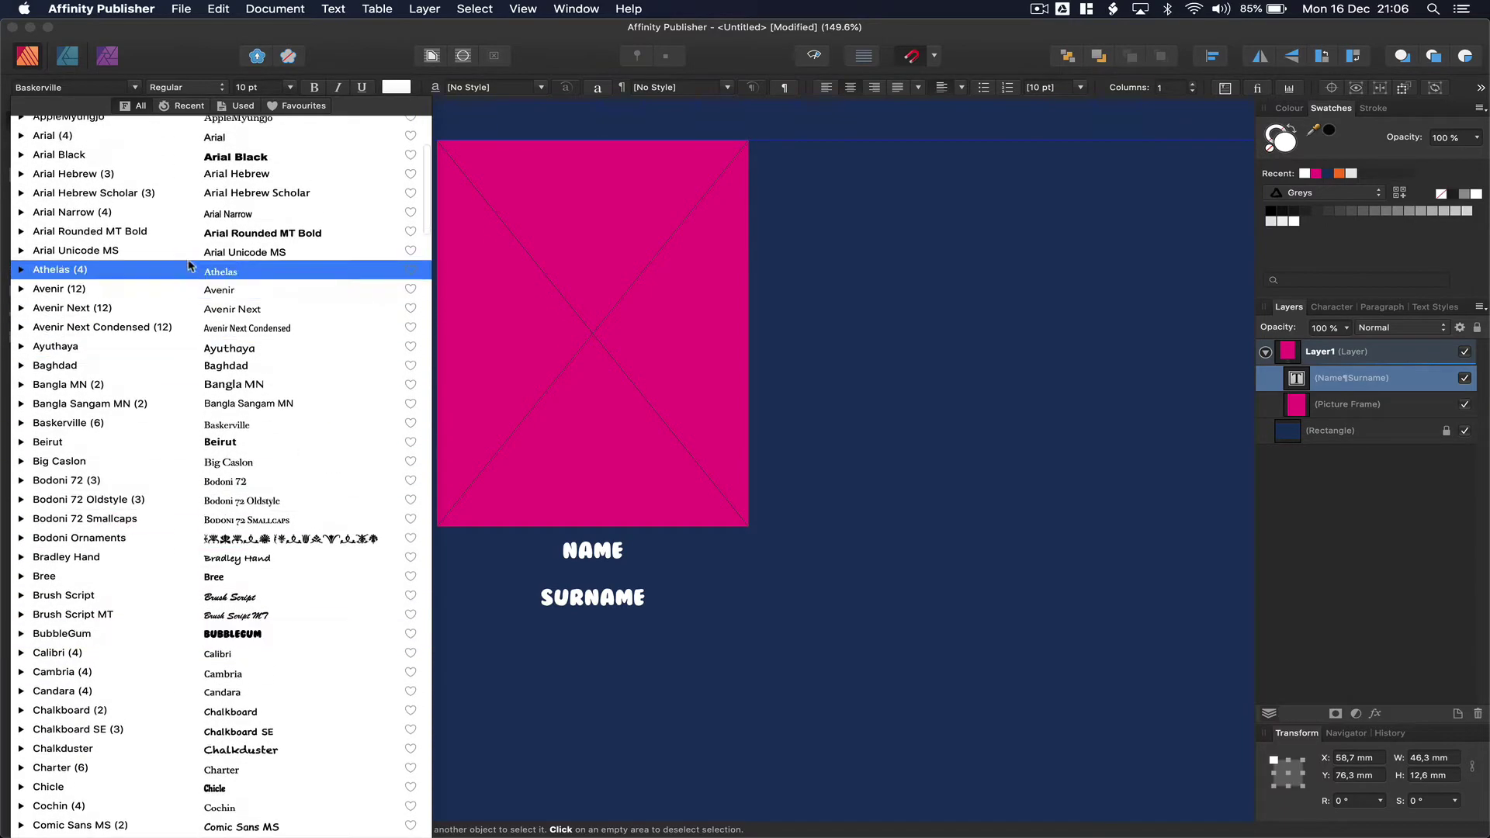
left_click(183, 289)
left_click(201, 89)
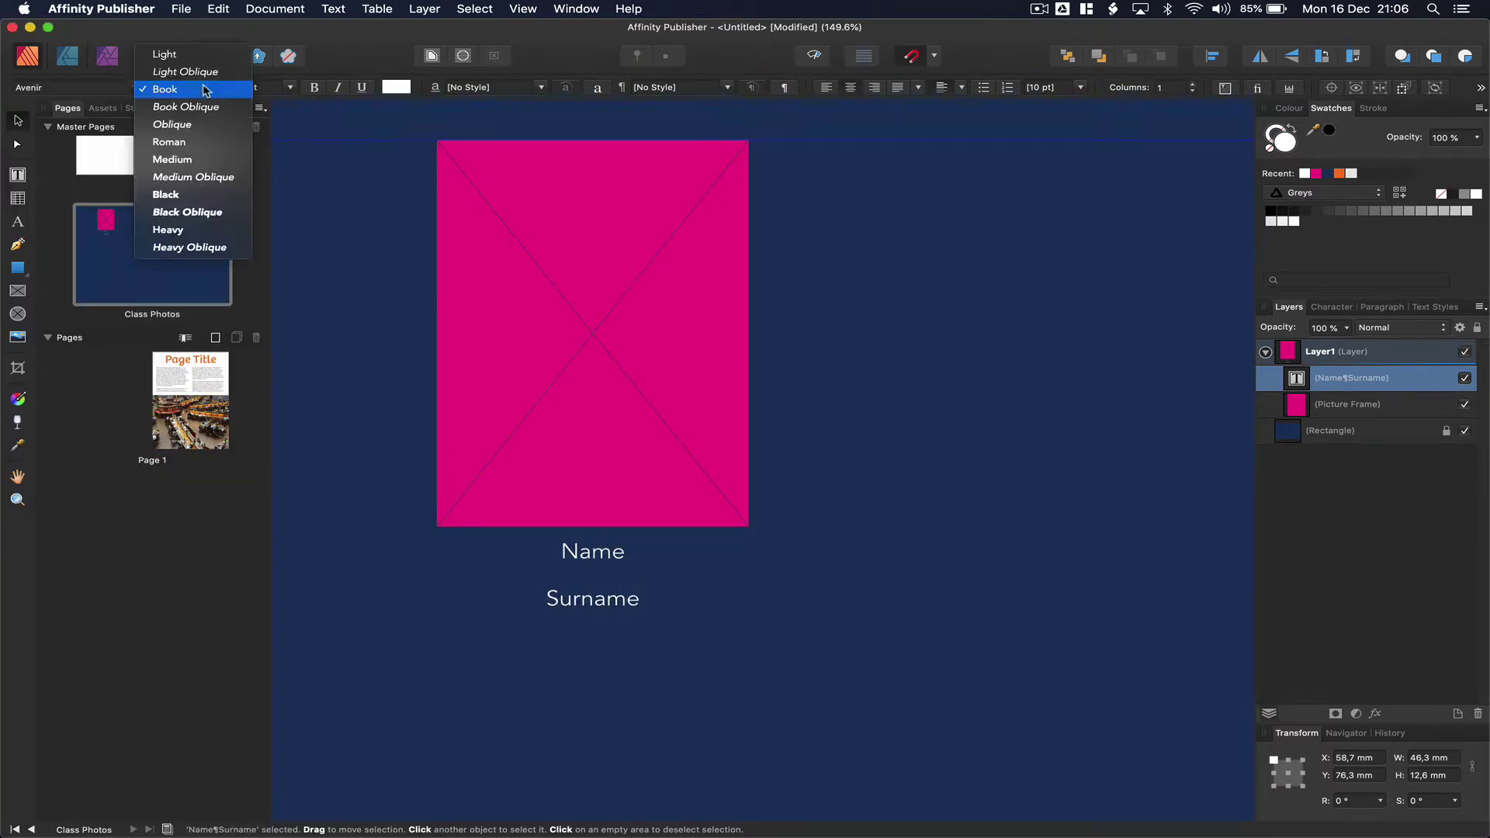
left_click(172, 159)
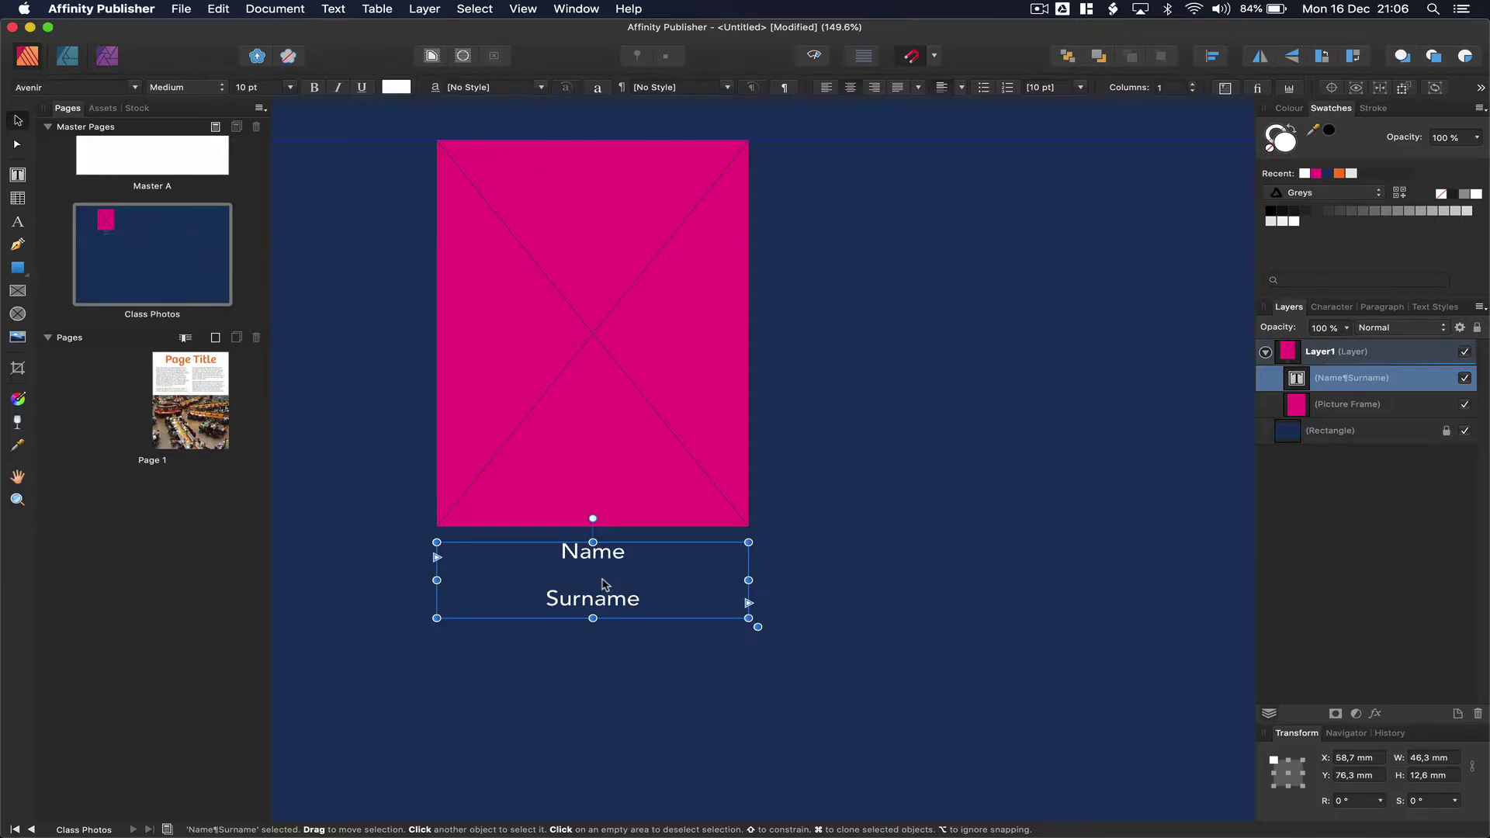
- Set the caption's line spacing to exactly 1 pt
left_click(1083, 88)
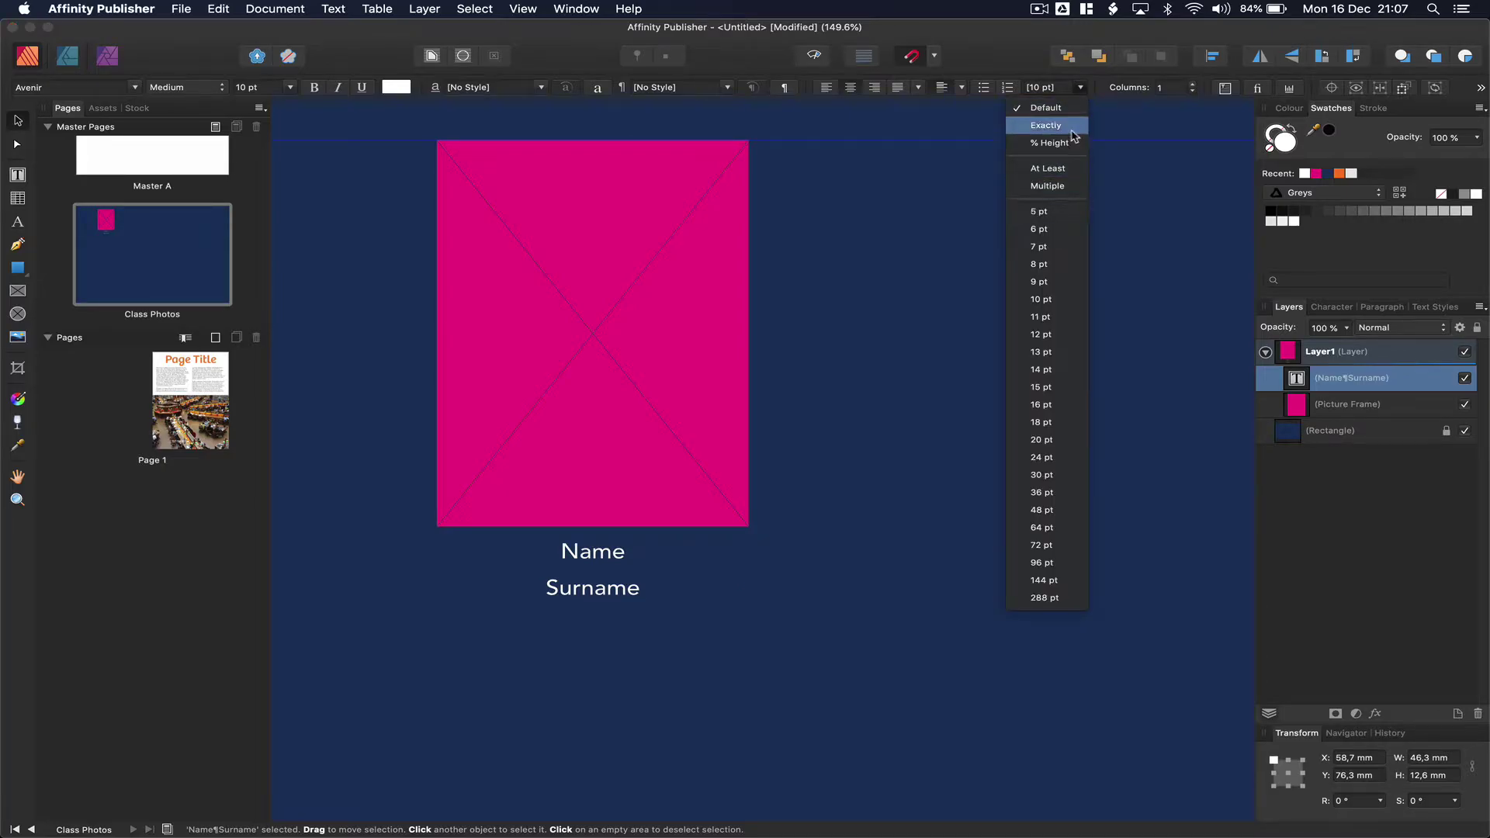
left_click(1046, 125)
double_click(1033, 86)
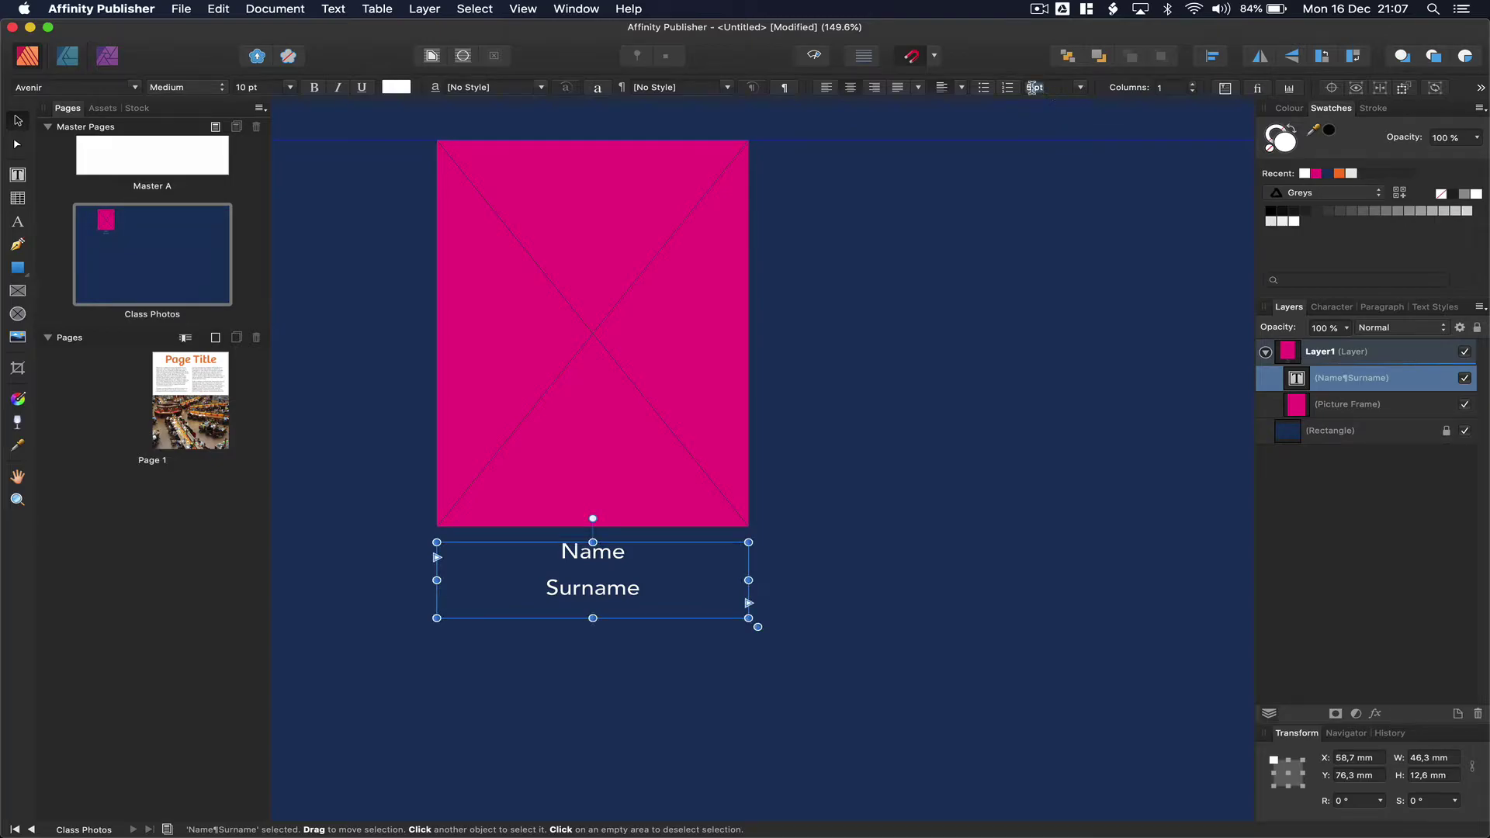
type("2")
key("Return")
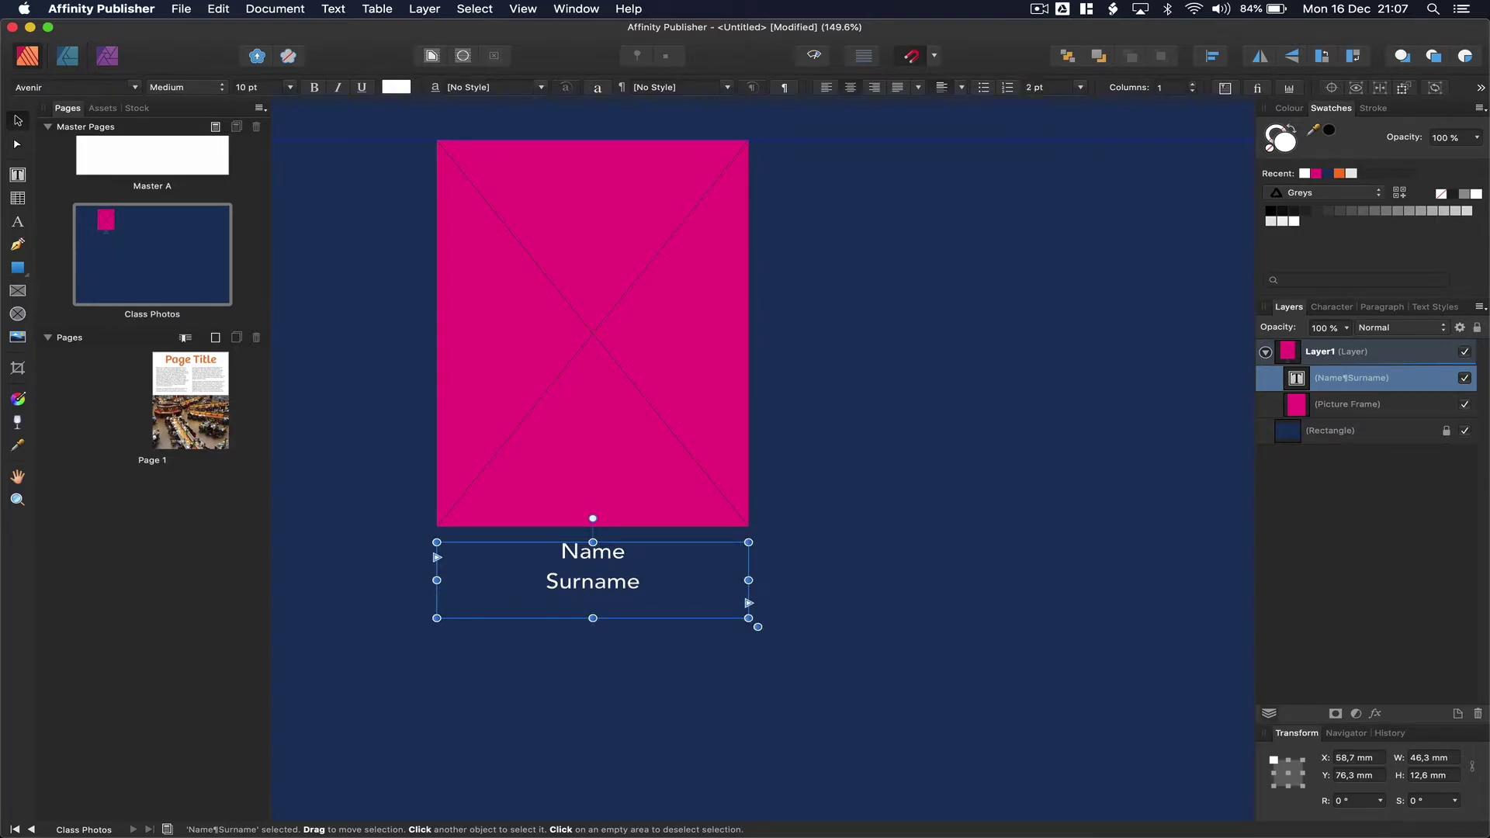
type("1")
key("Return")
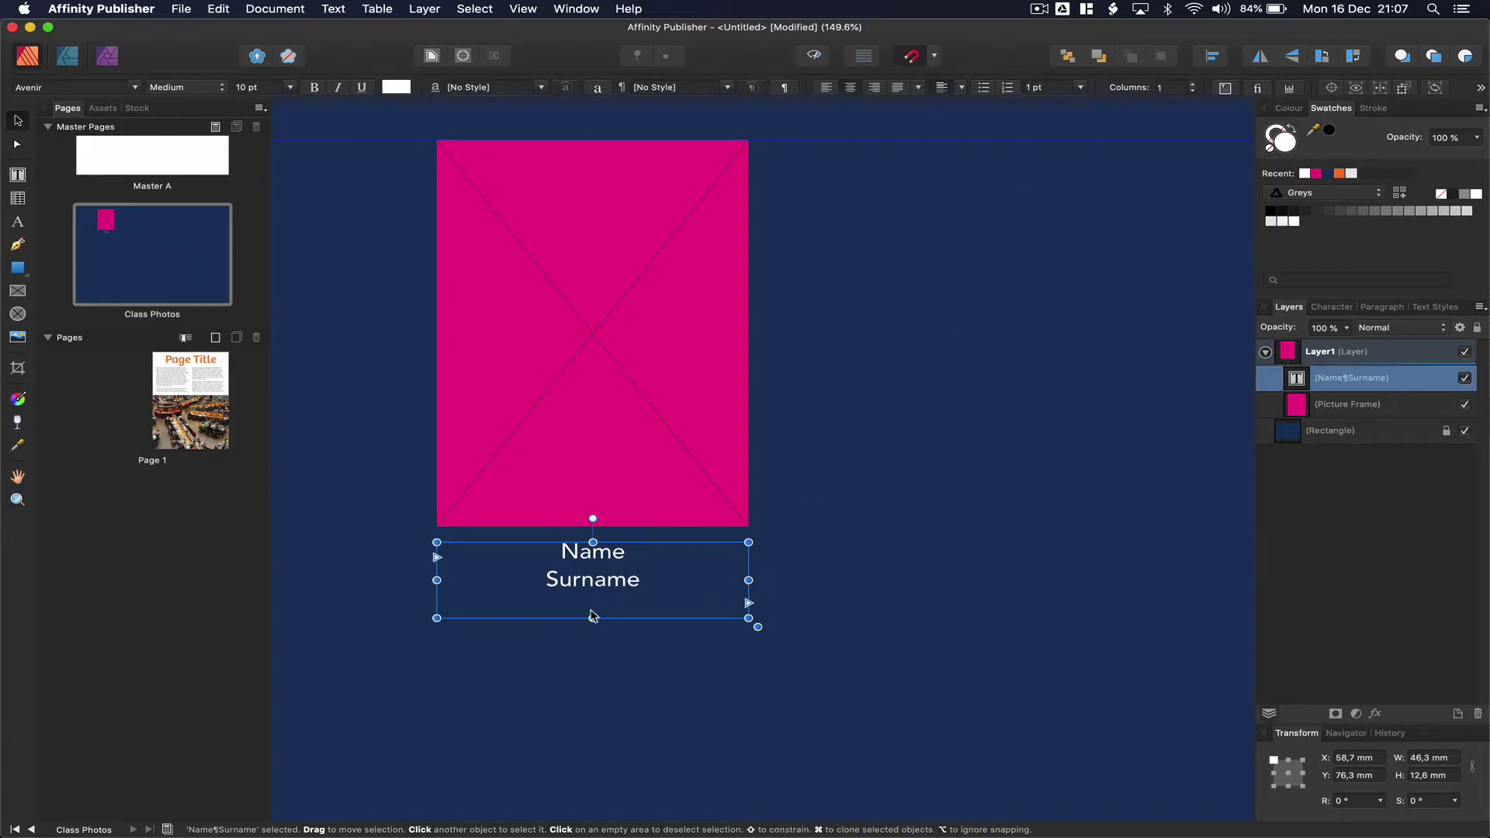
- Shorten the caption frame to about 10 mm and centre its text vertically
left_click_drag(594, 618, 593, 604)
left_click(415, 637)
left_click(586, 586)
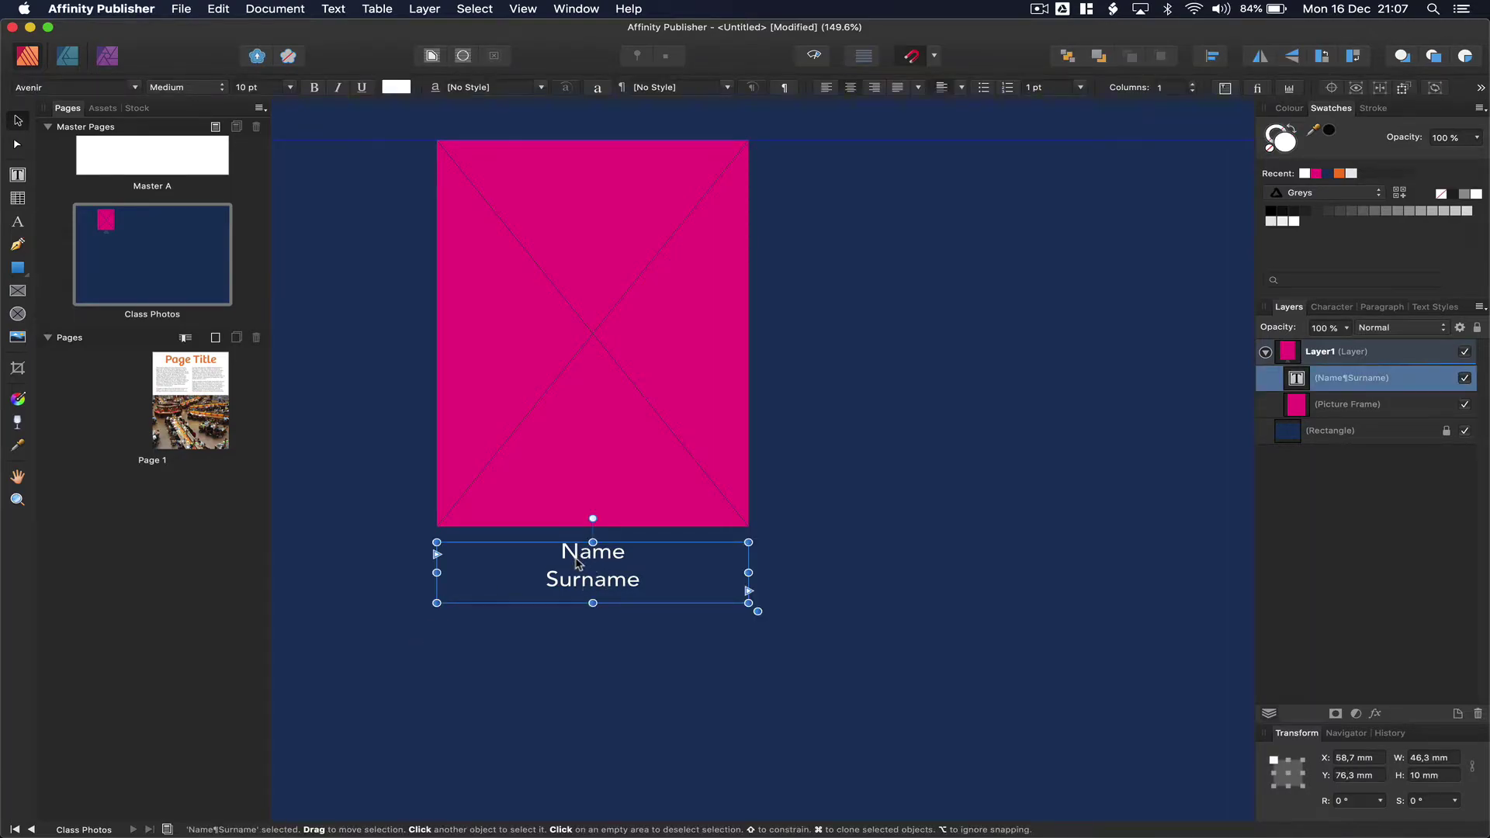
left_click(963, 90)
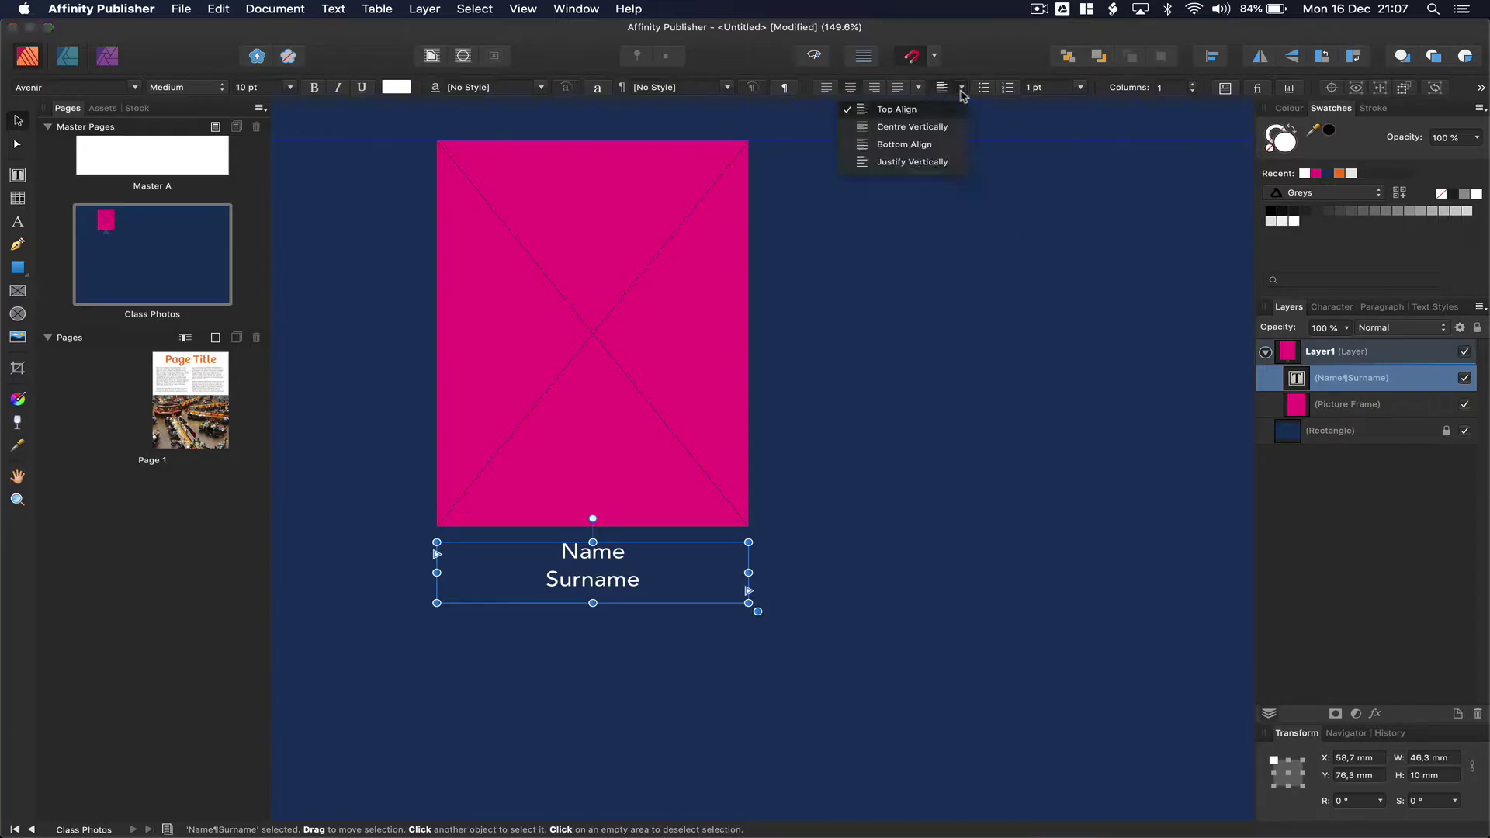
left_click(950, 126)
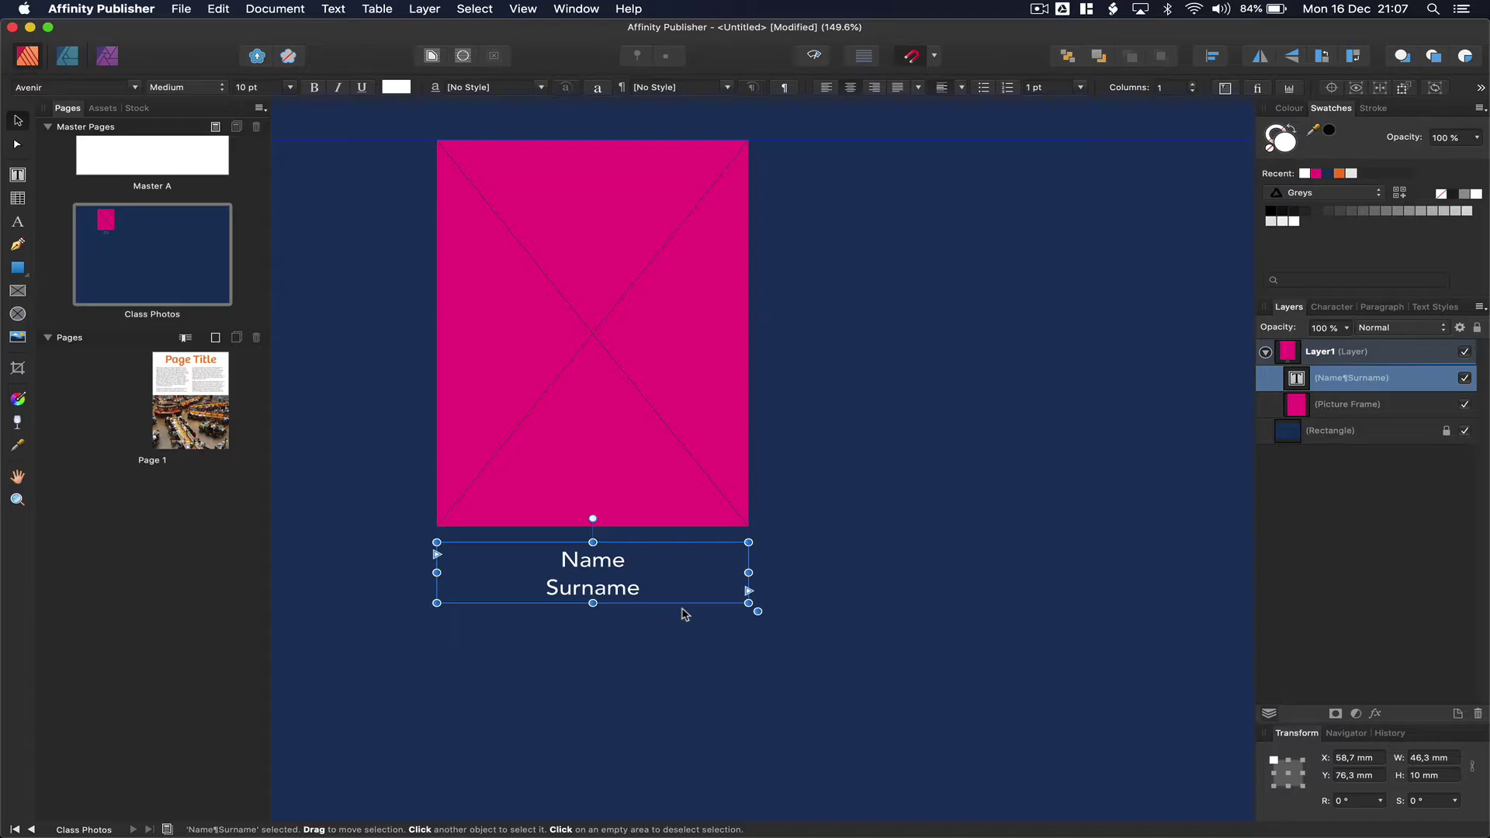
key("super+0")
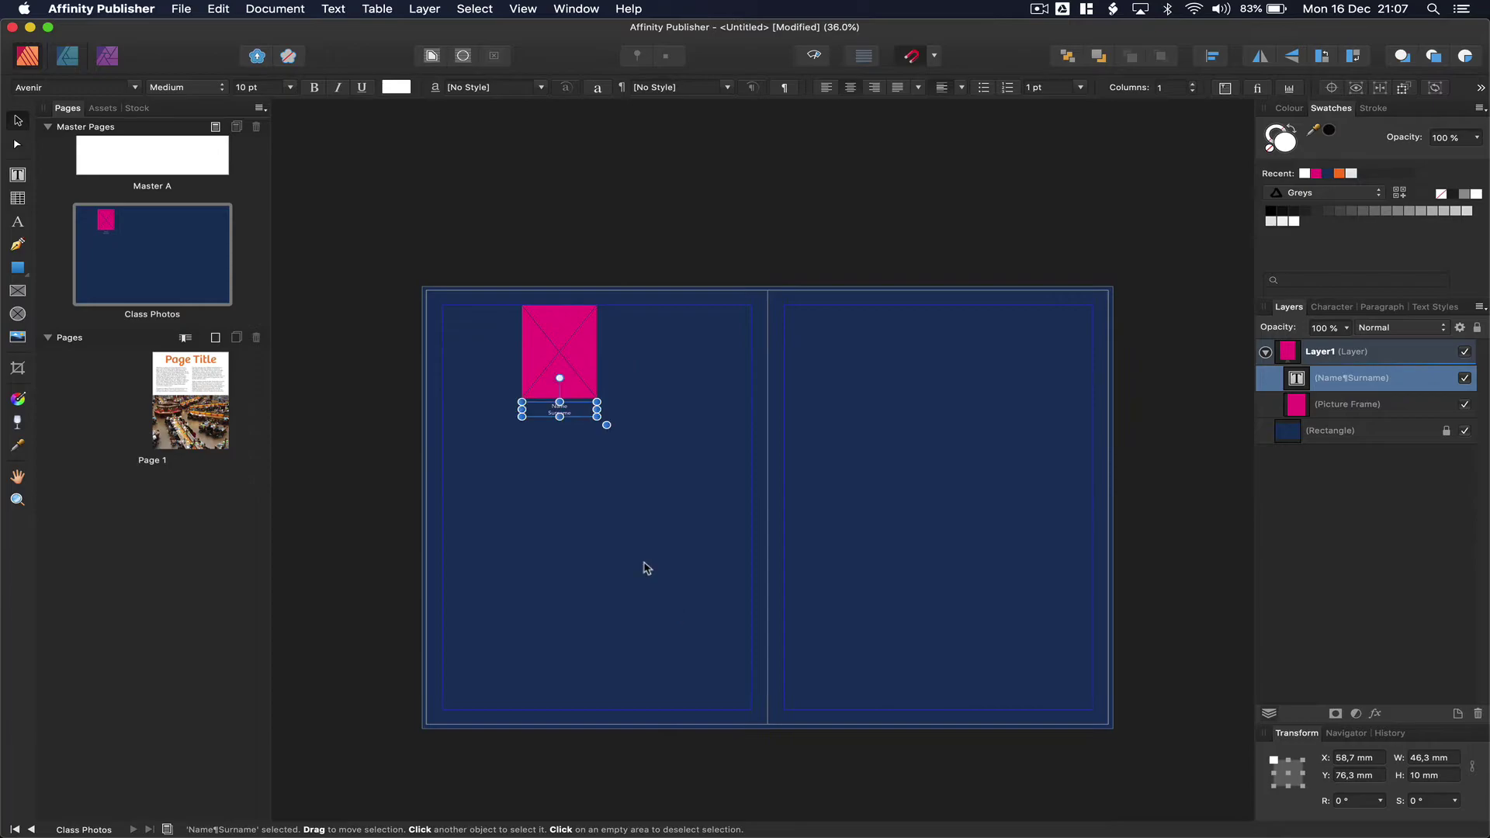
- Group the picture frame with its caption and duplicate it into a row of three
scroll(518, 401, "up", 3)
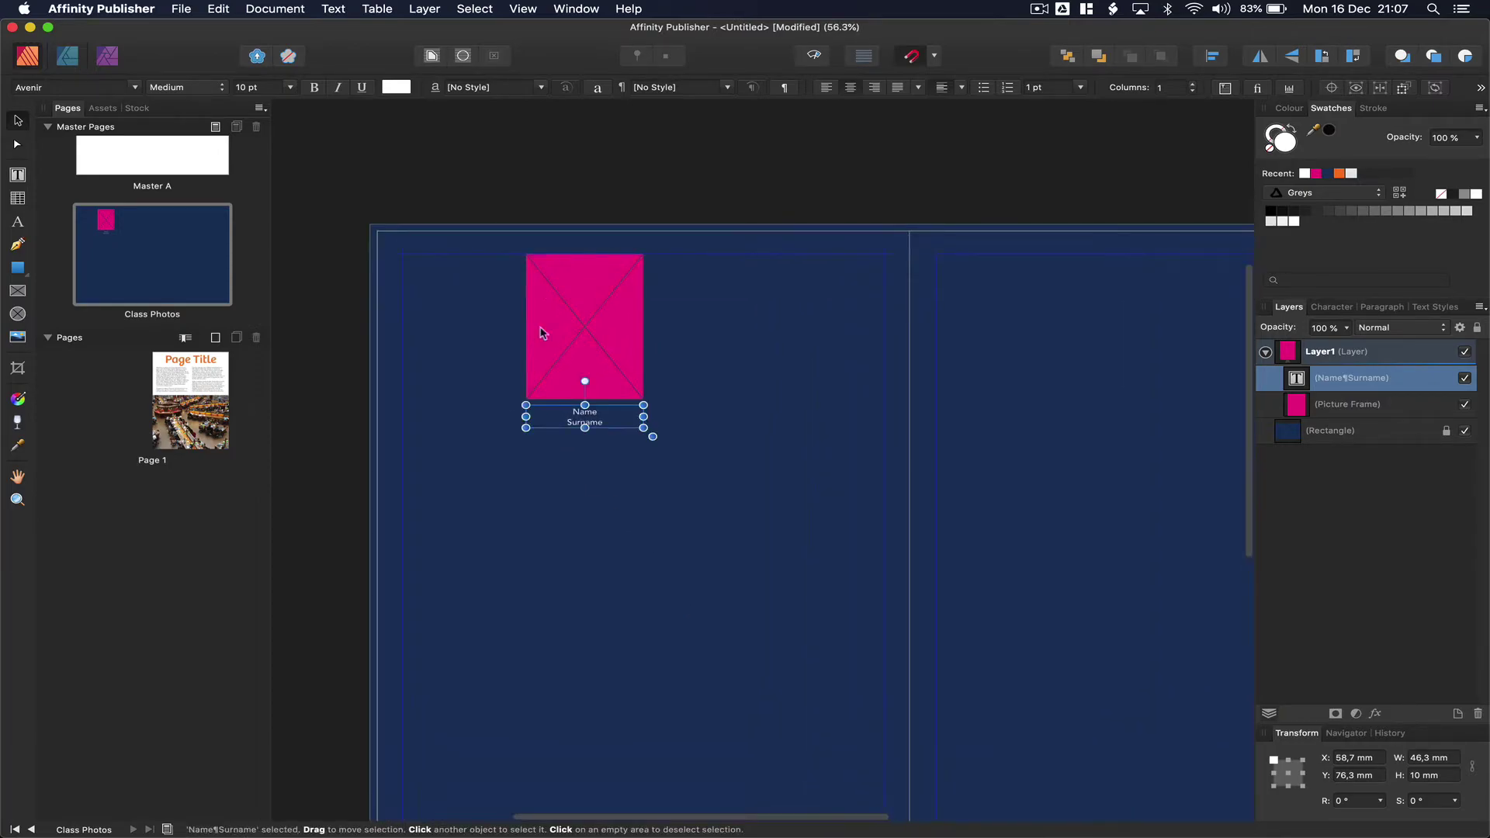
left_click_drag(504, 232, 685, 457)
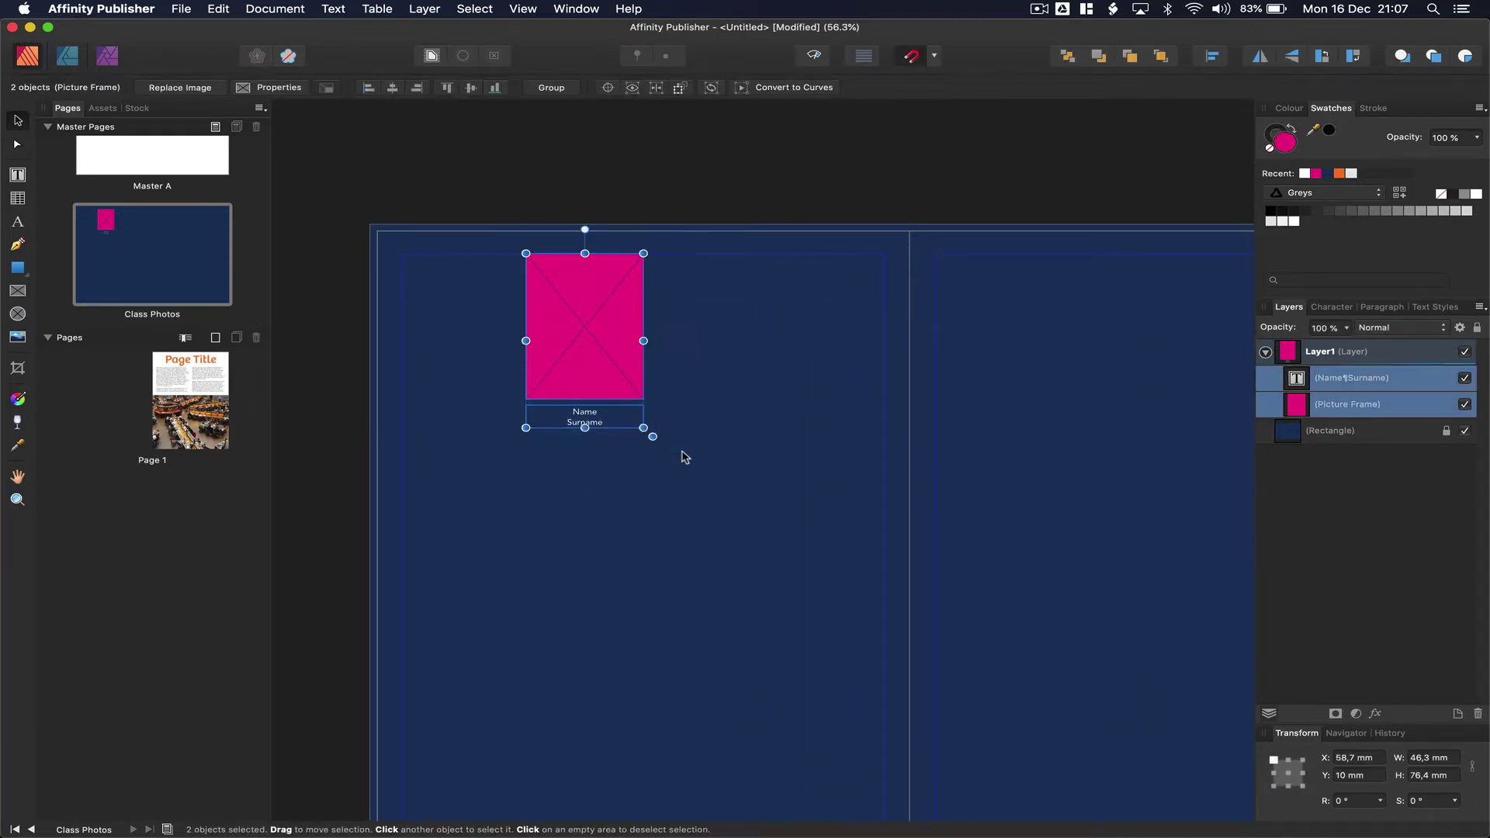
left_click(426, 8)
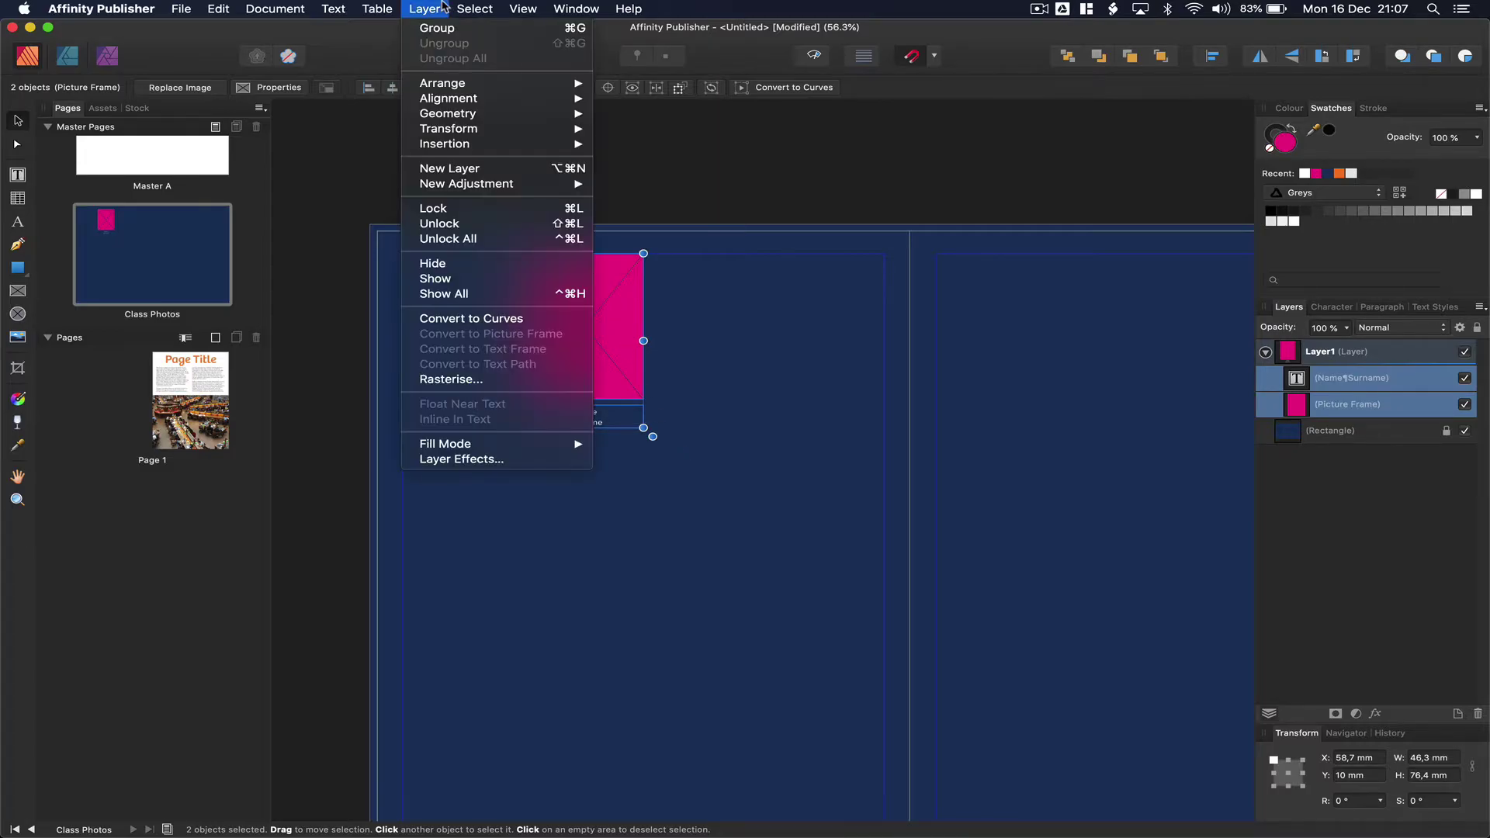
left_click(517, 28)
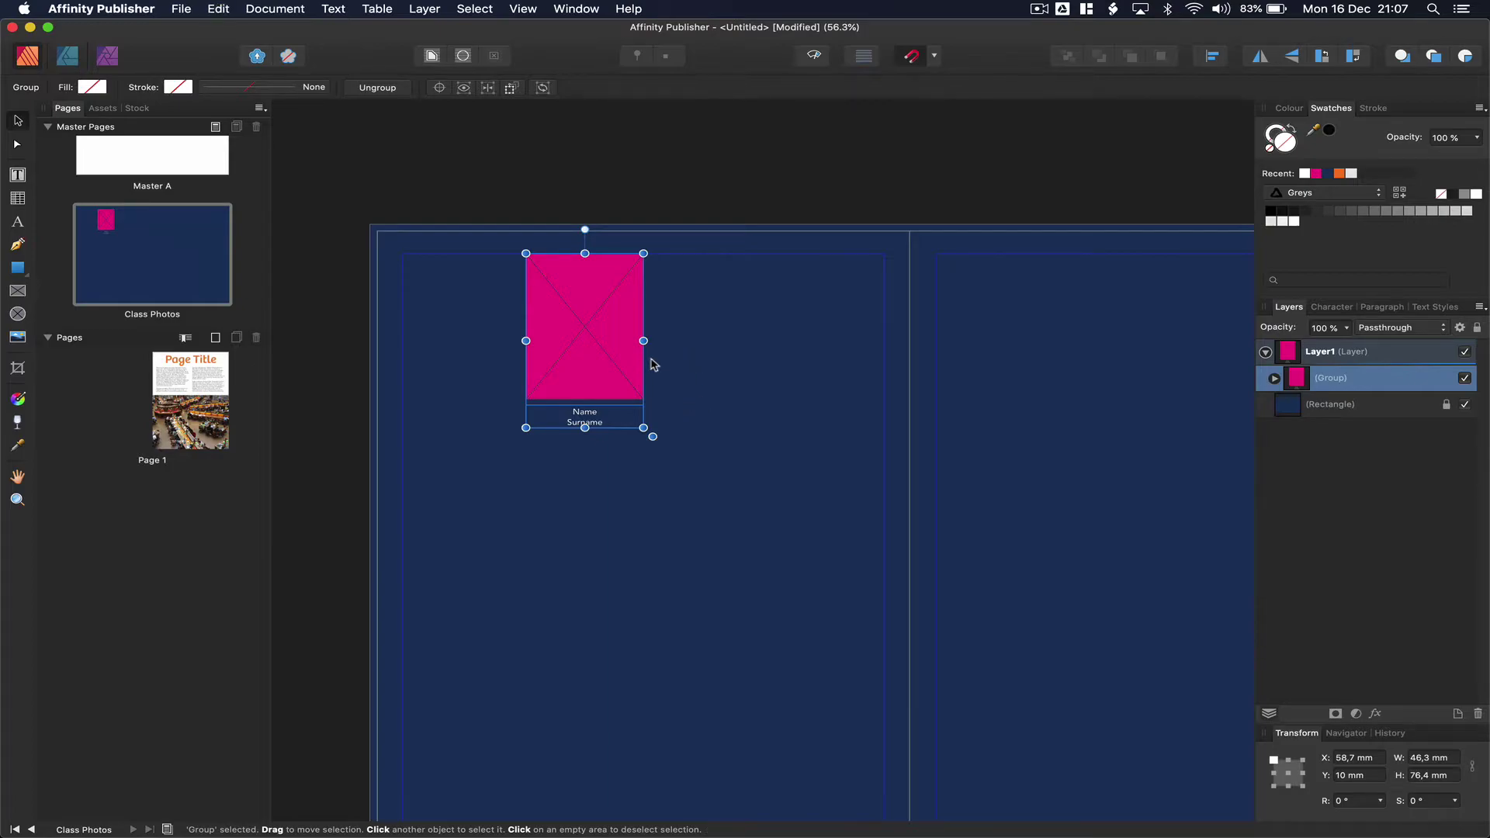
mouse_move(587, 337)
left_mouse_down()
mouse_move(726, 339)
mouse_move(805, 316)
mouse_move(548, 316)
left_mouse_up()
left_click_drag(687, 324, 594, 322)
left_click_drag(473, 204, 926, 463)
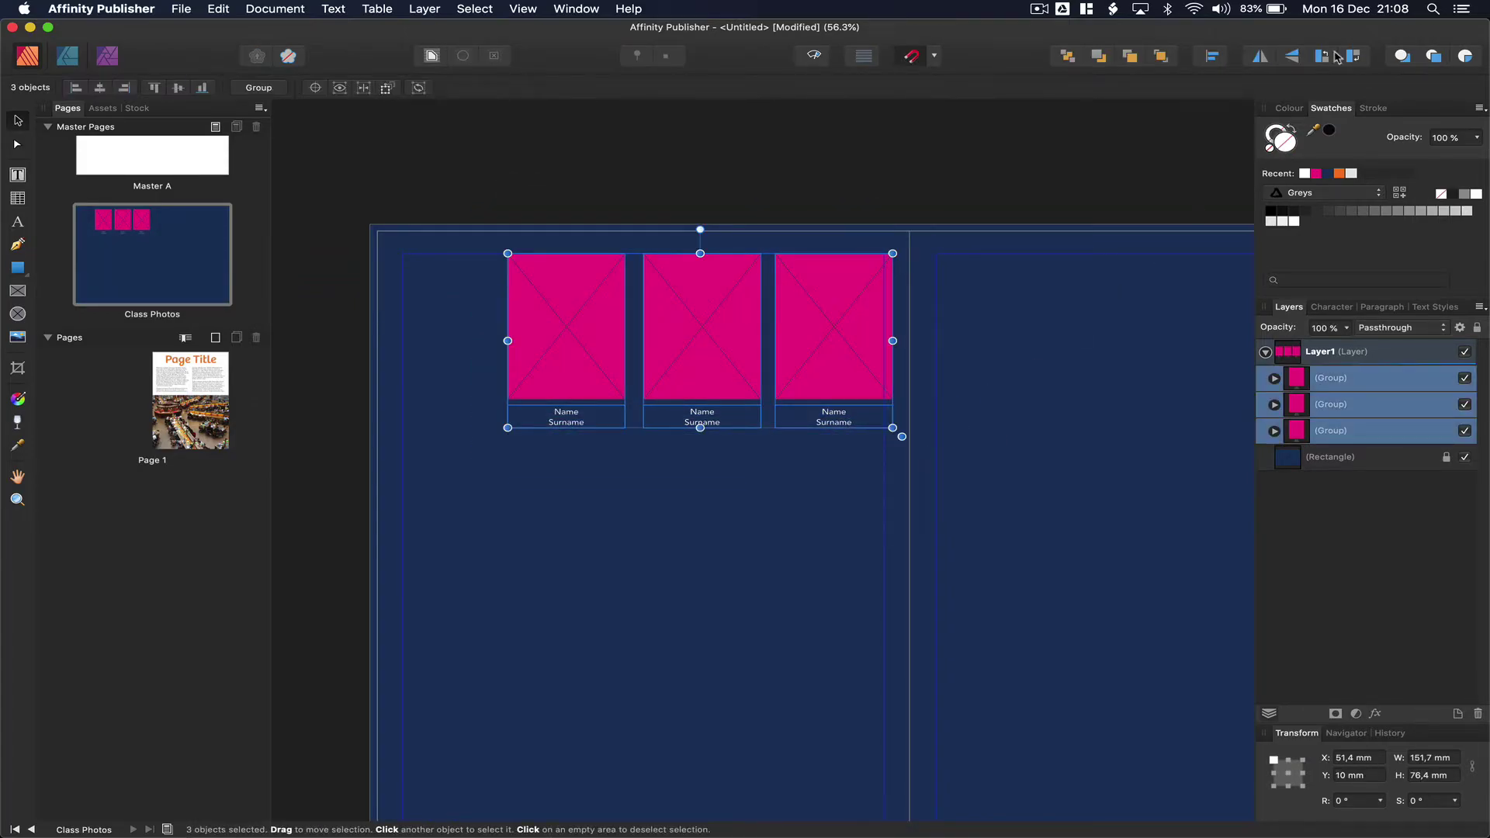
- Top-align and evenly space the three groups, then nudge the row left to X 48.3 mm
left_click(1213, 56)
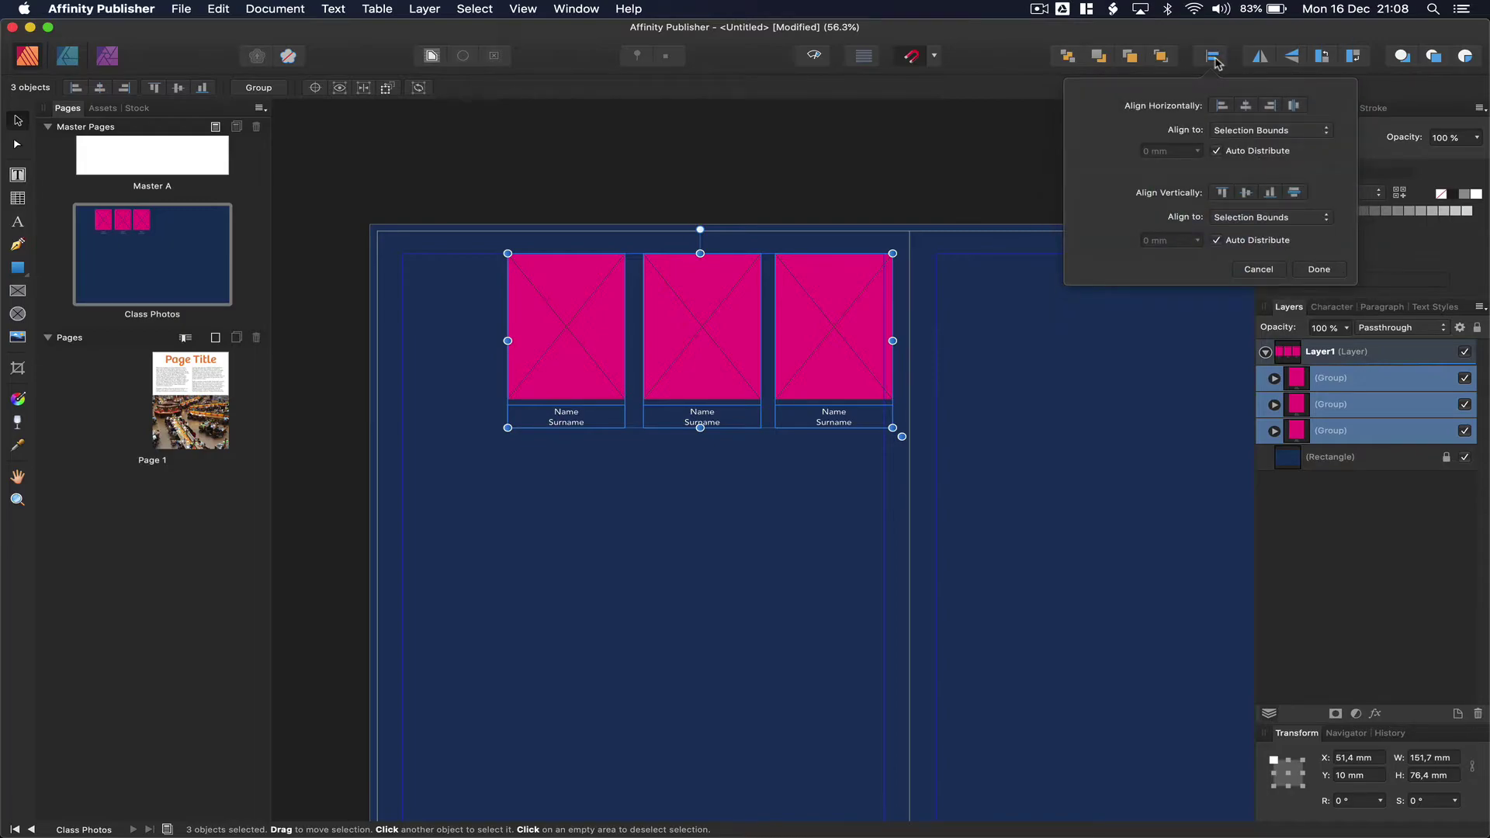
left_click(1223, 198)
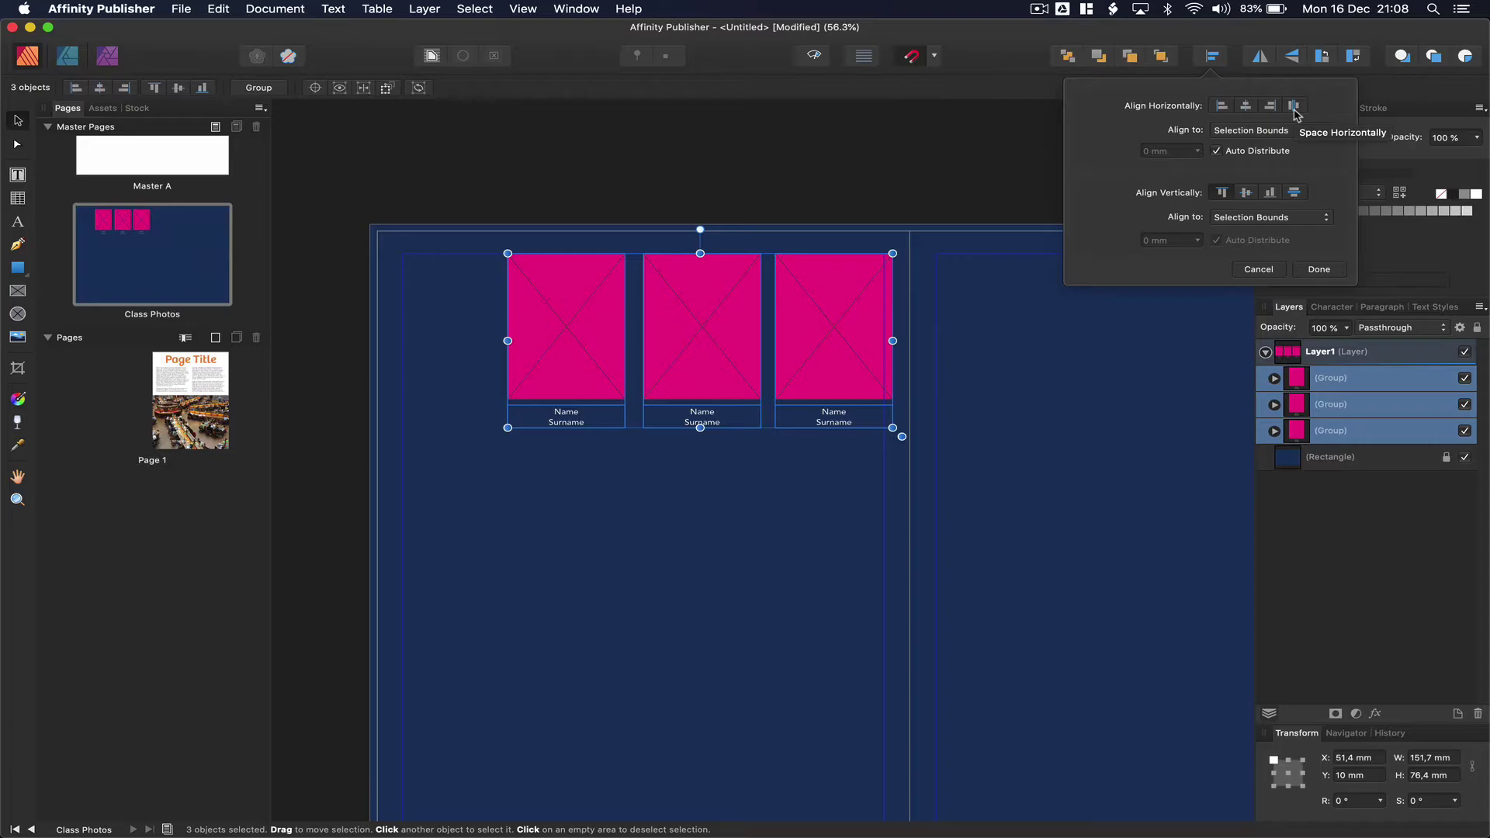
left_click(1294, 107)
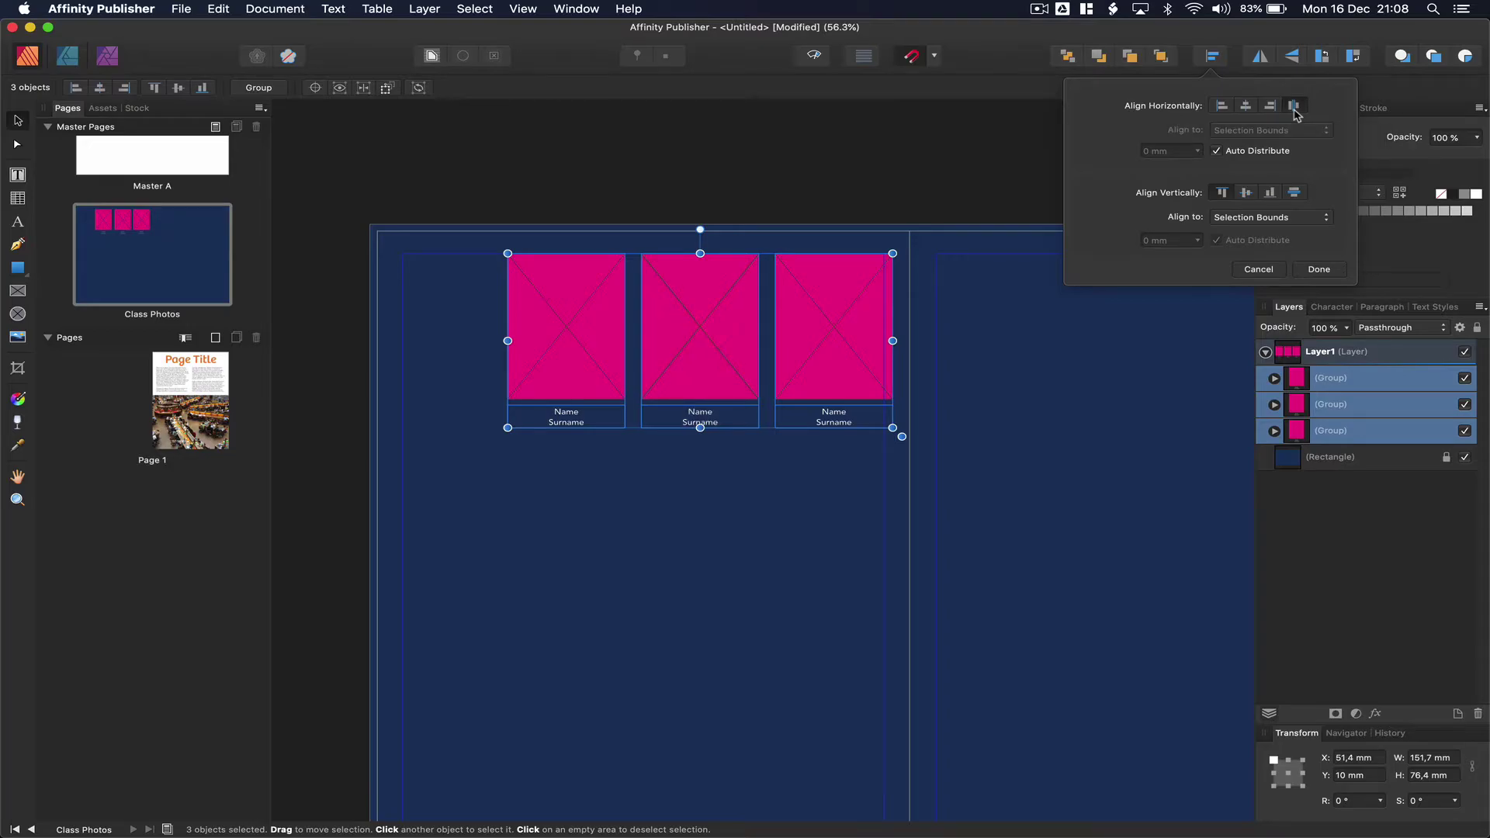
left_click(859, 339)
left_click_drag(858, 339, 848, 345)
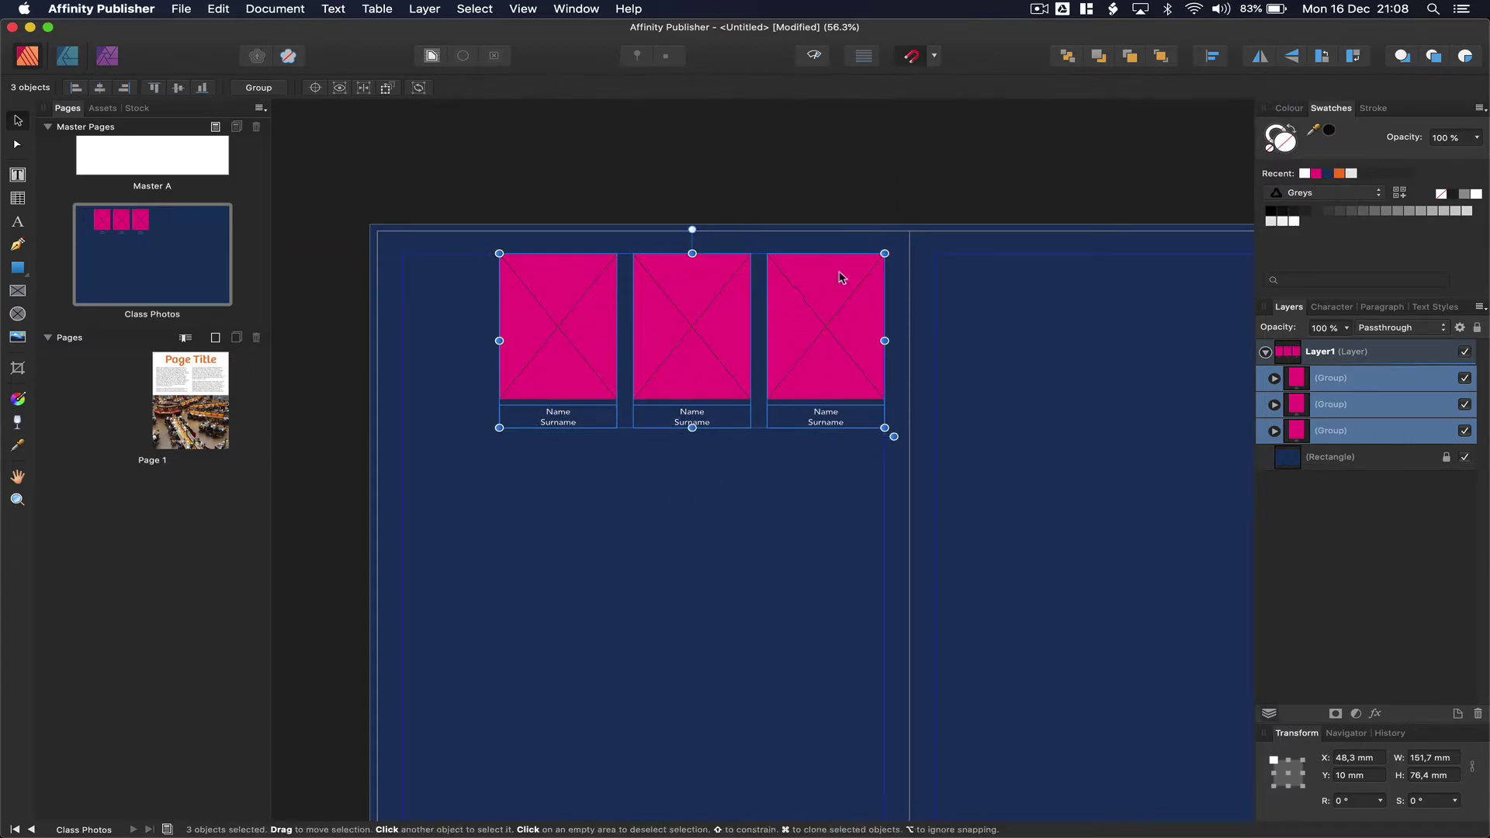
scroll(817, 495, "down", 3)
scroll(817, 495, "down", 1)
scroll(818, 496, "right", 1)
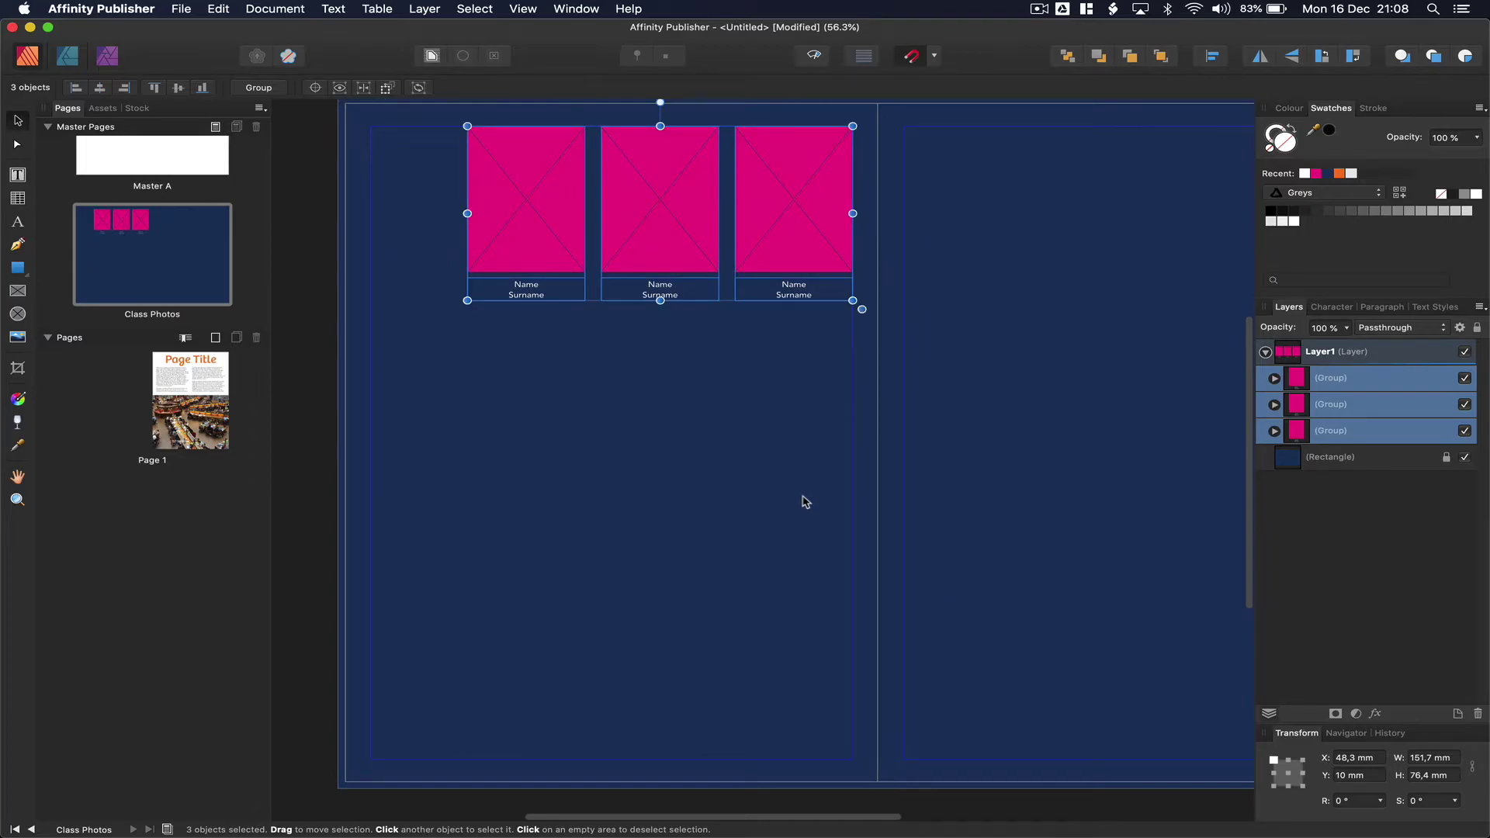
- Group the photo row and duplicate it twice down the left page
left_click(425, 8)
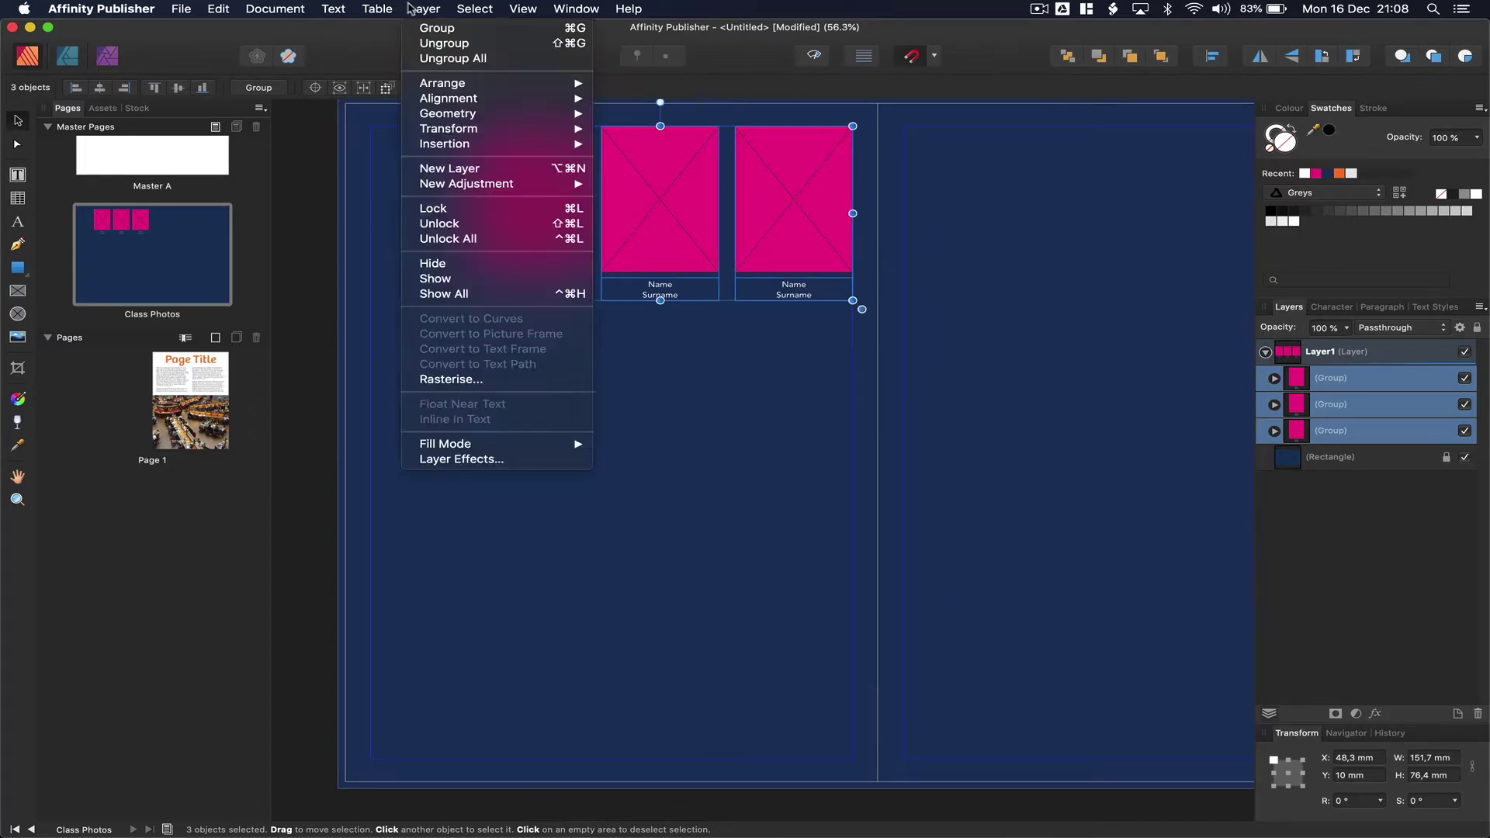
left_click(426, 30)
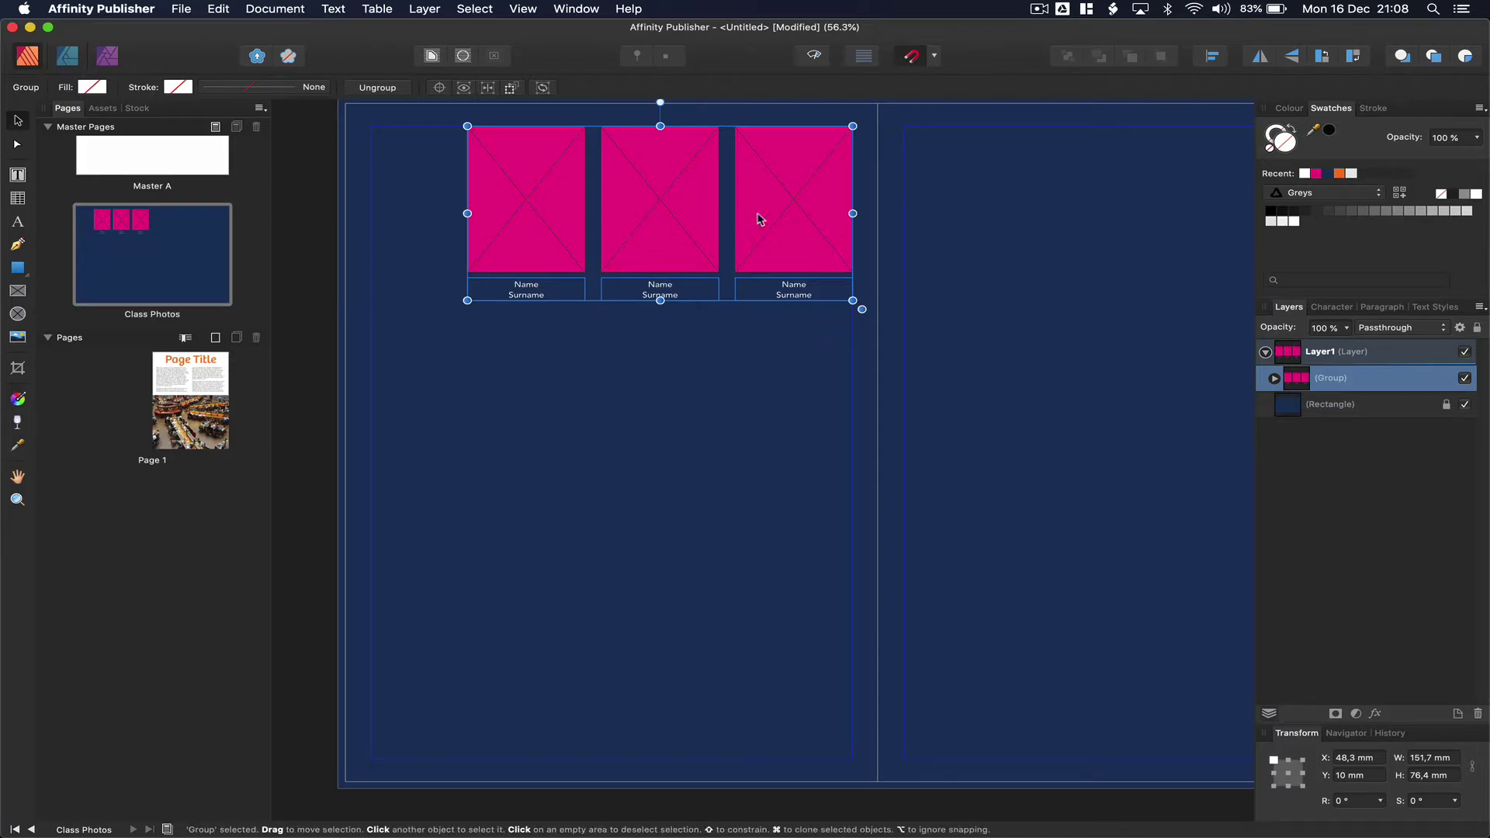
key("super+j")
left_click_drag(668, 184, 700, 642)
key("super+j")
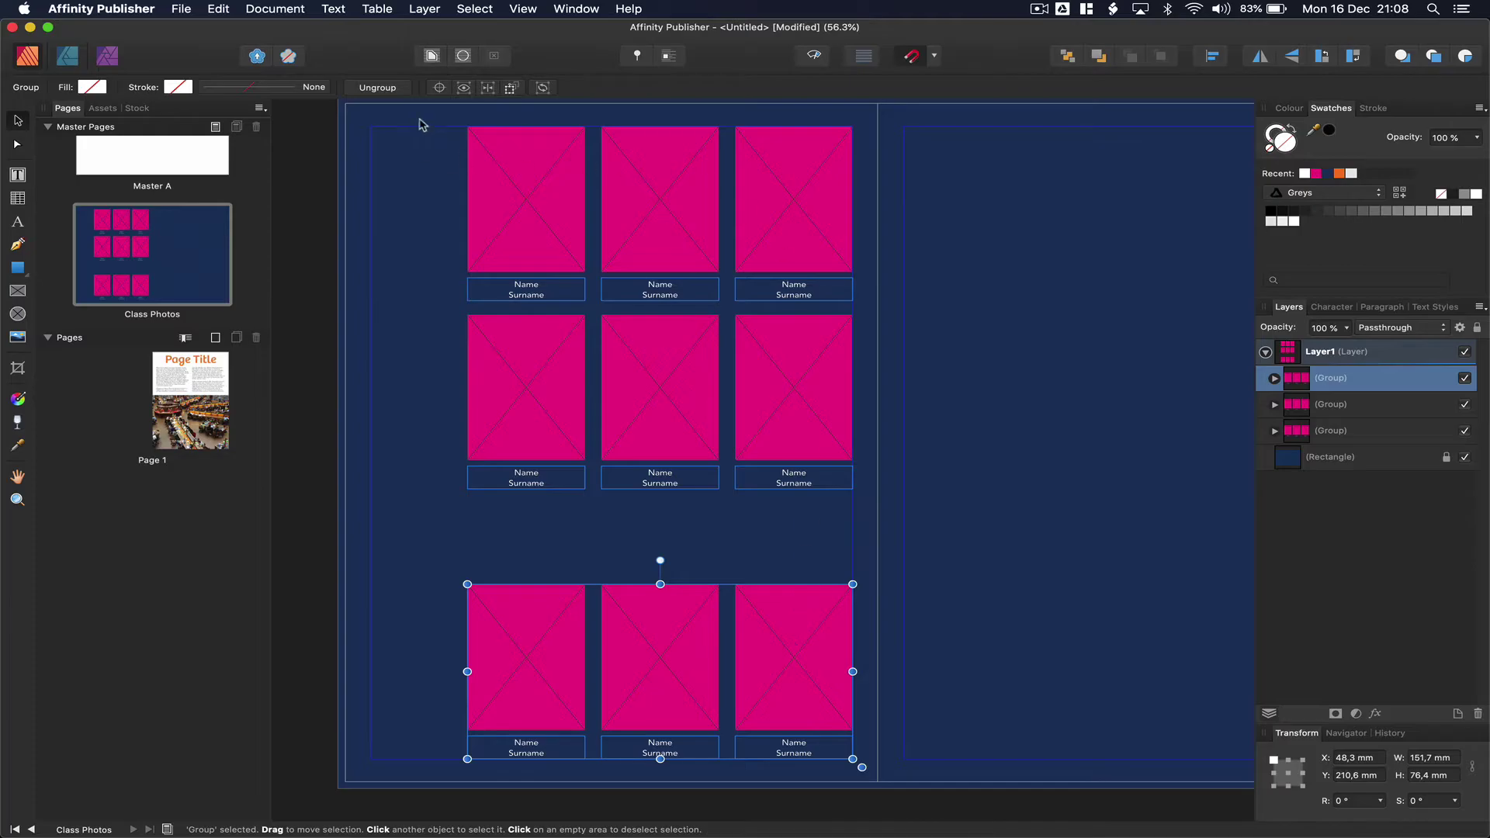
- Space the three photo rows evenly down the page
left_click_drag(423, 109, 885, 774)
left_click(1213, 56)
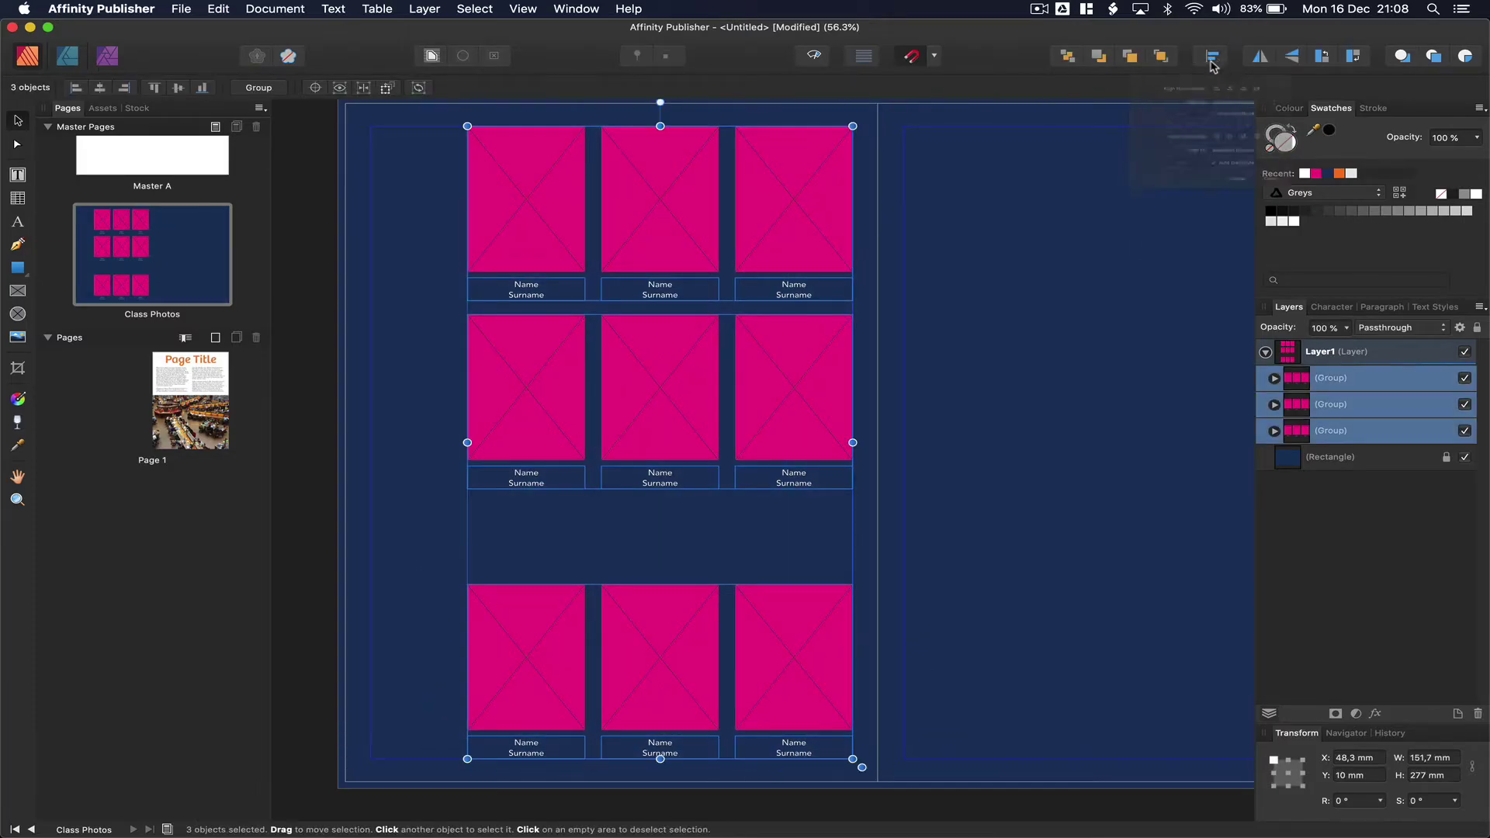
left_click(1295, 194)
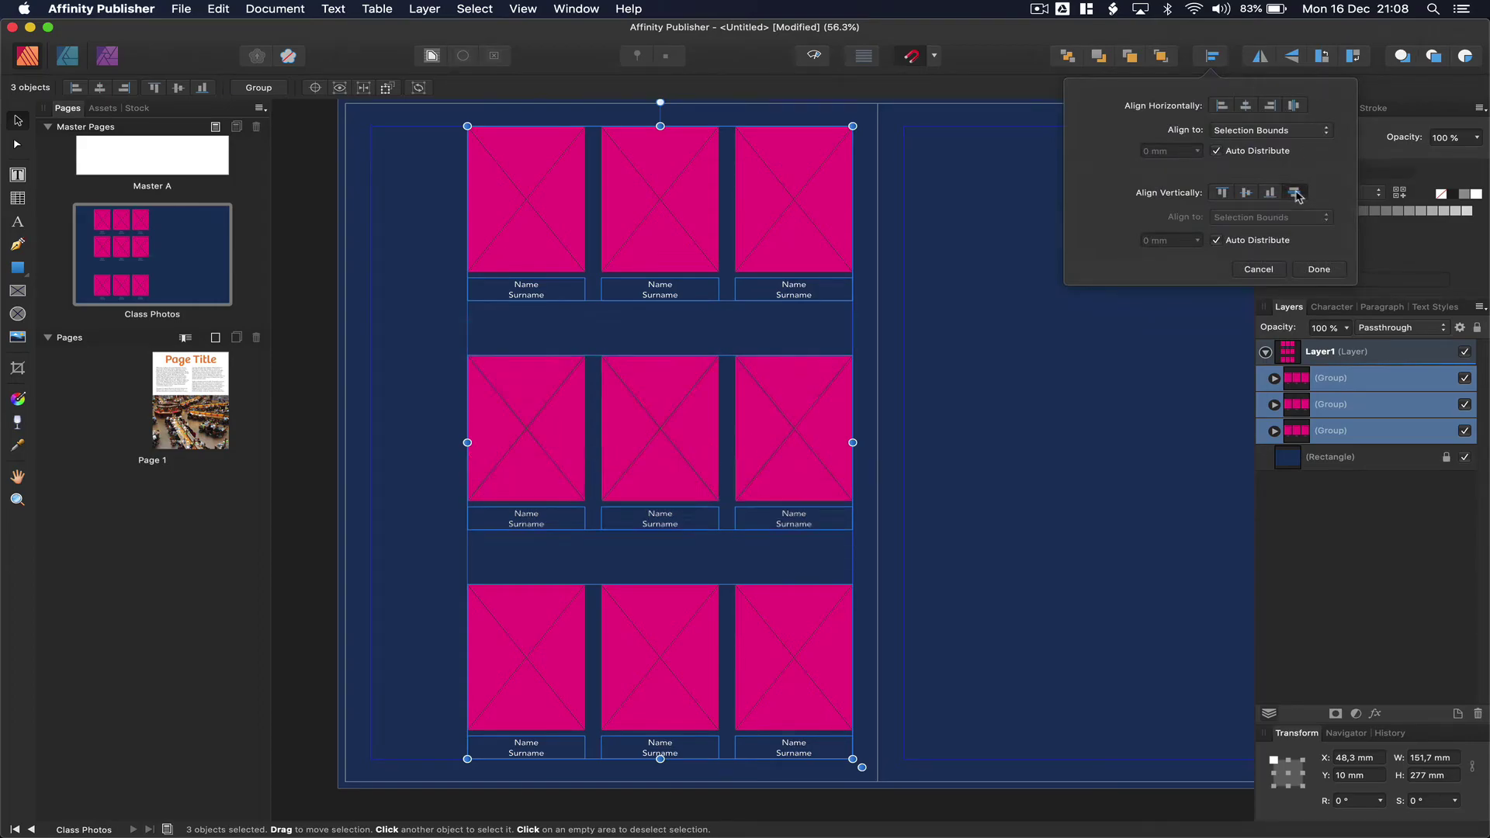
left_click(1106, 459)
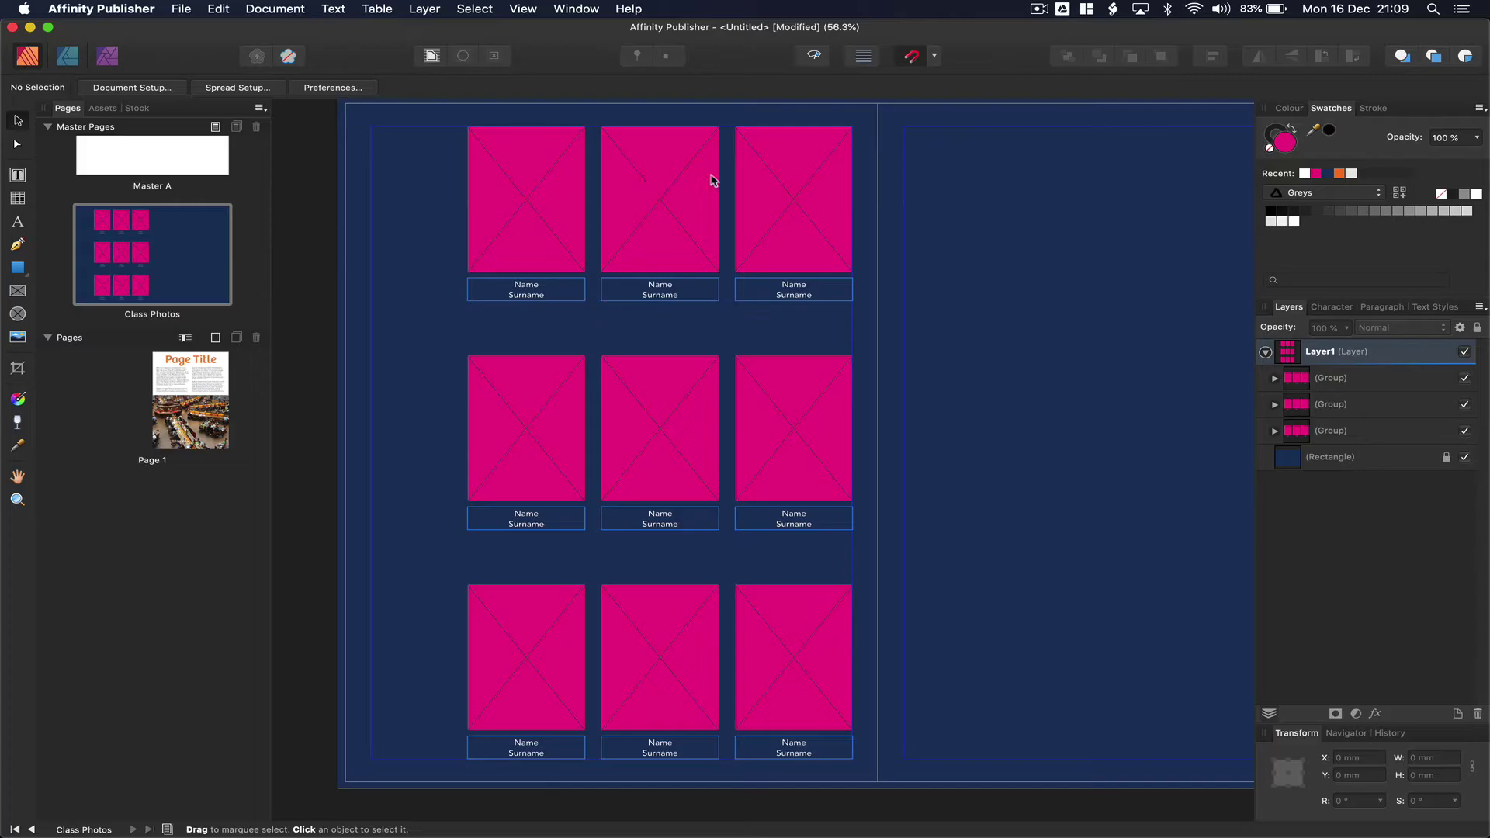
- Duplicate the left page's three rows of pink photo frames onto the right page
key("super+0")
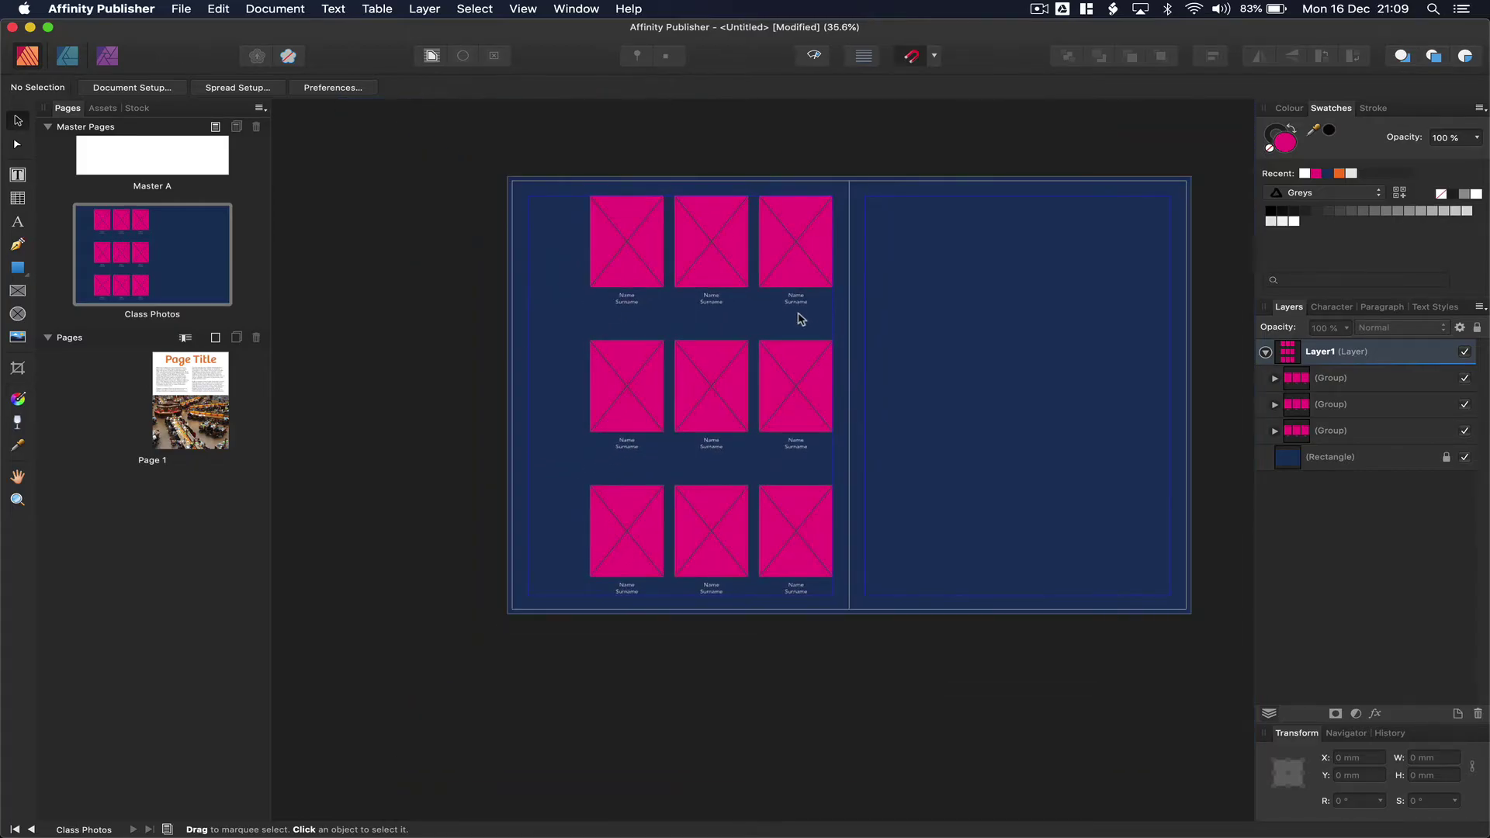
left_click_drag(489, 189, 811, 642)
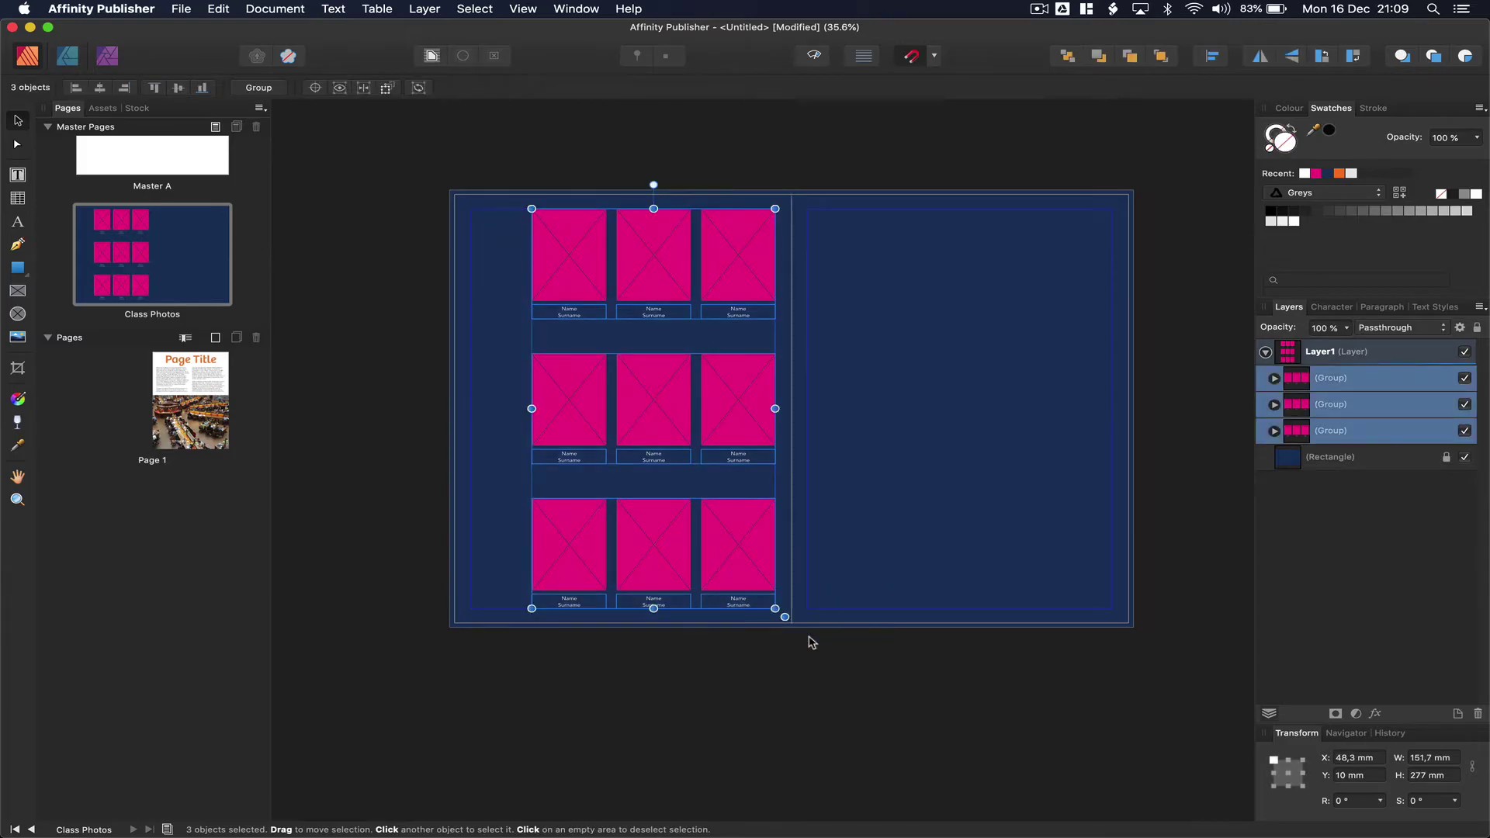
key("super+j")
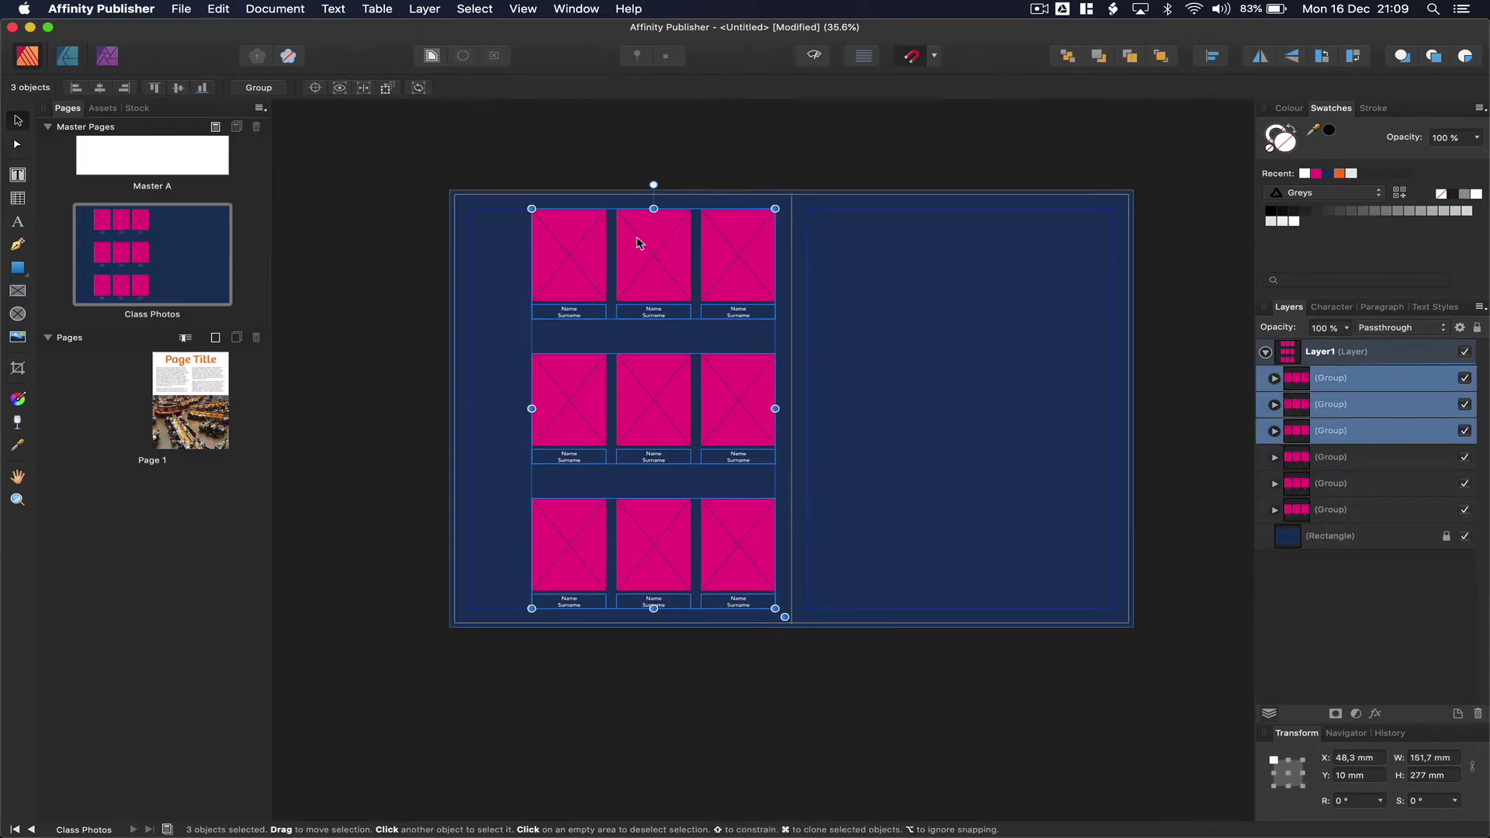
left_click_drag(580, 248, 857, 248)
left_click(634, 677)
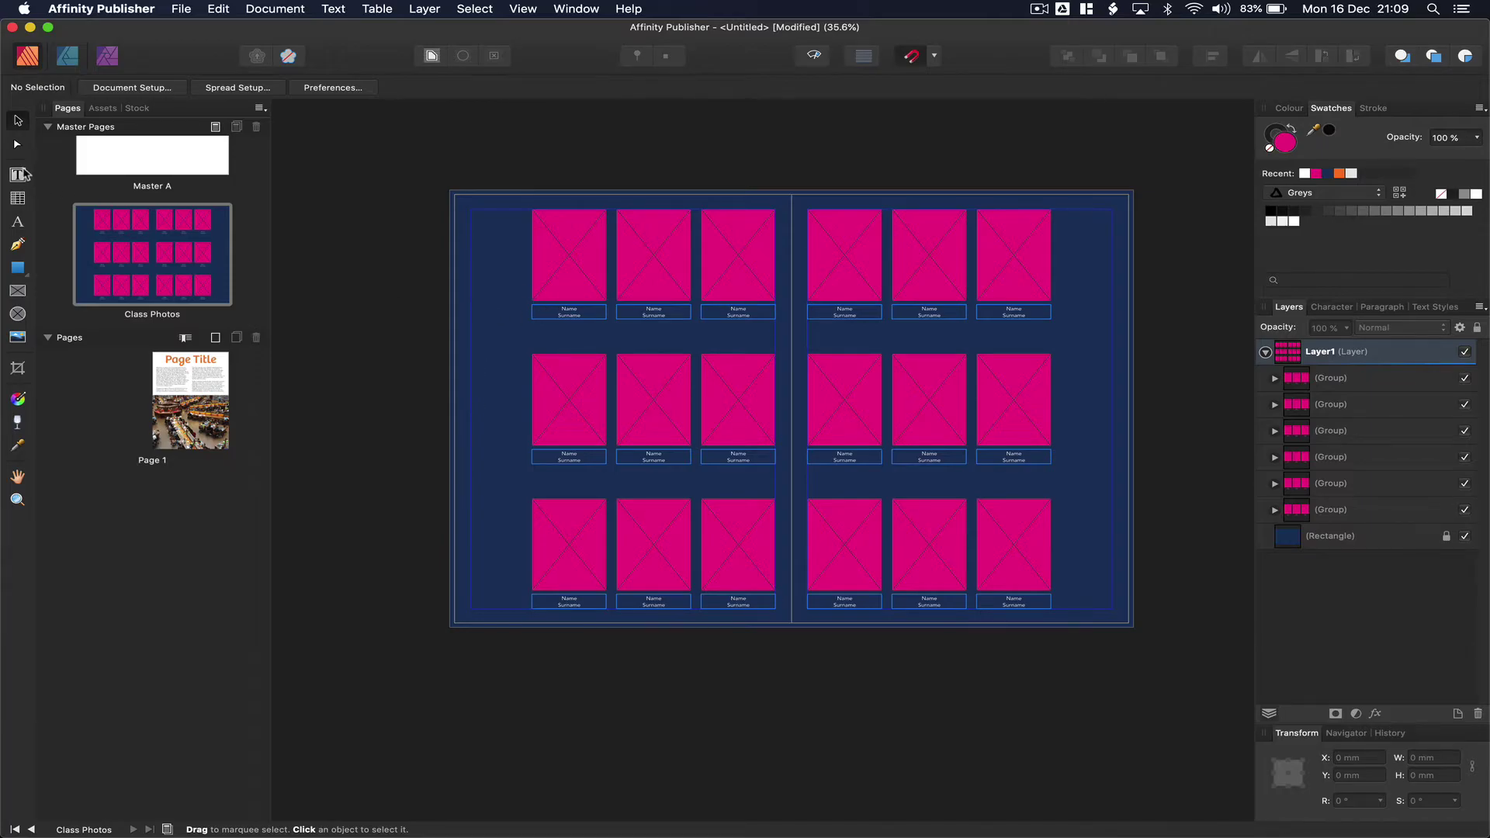
- Draw a tall text frame down the left margin containing 'PYP 1'
left_click(17, 174)
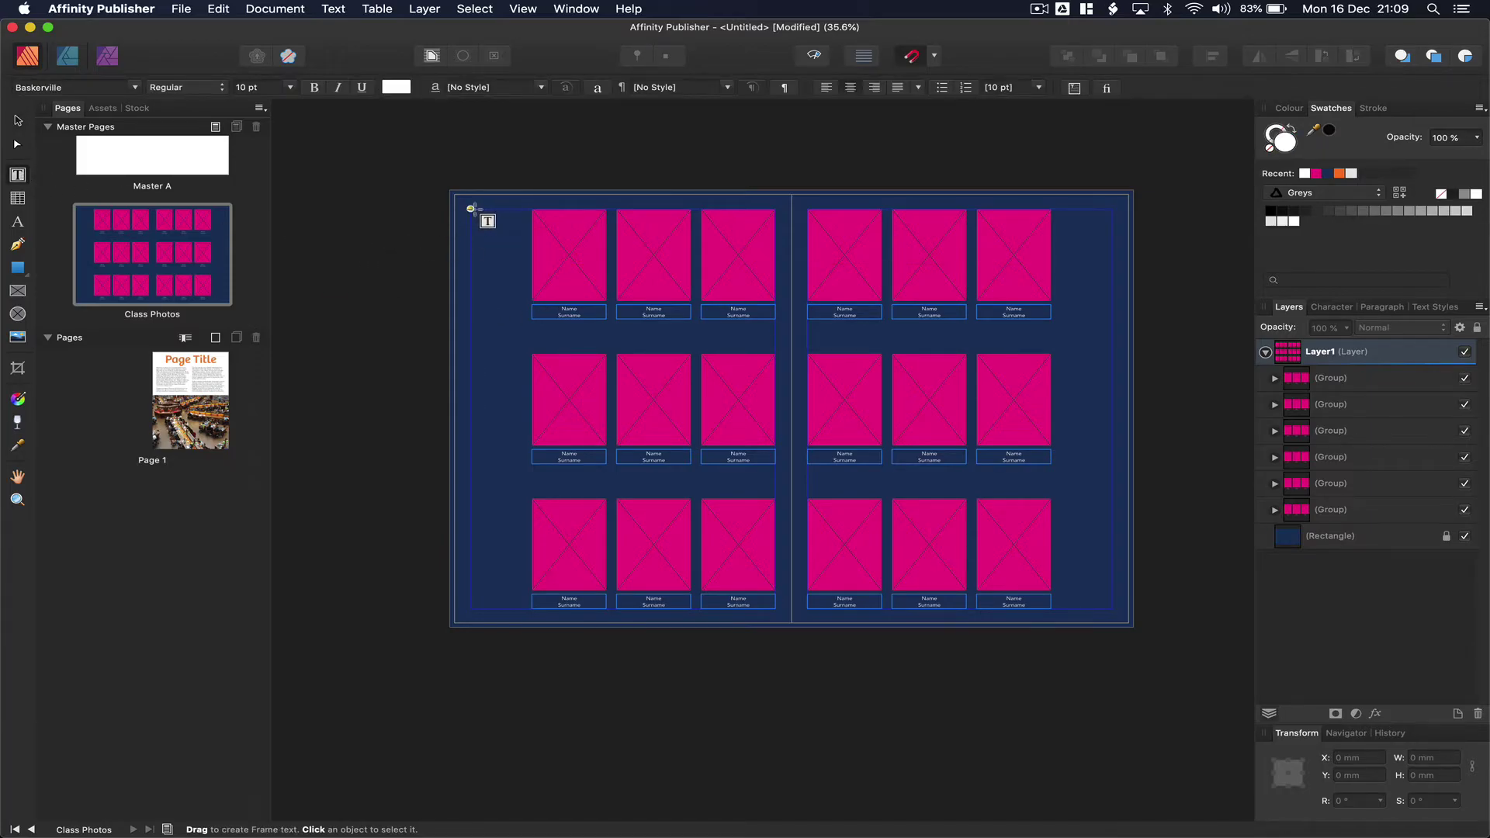
left_click_drag(471, 208, 519, 599)
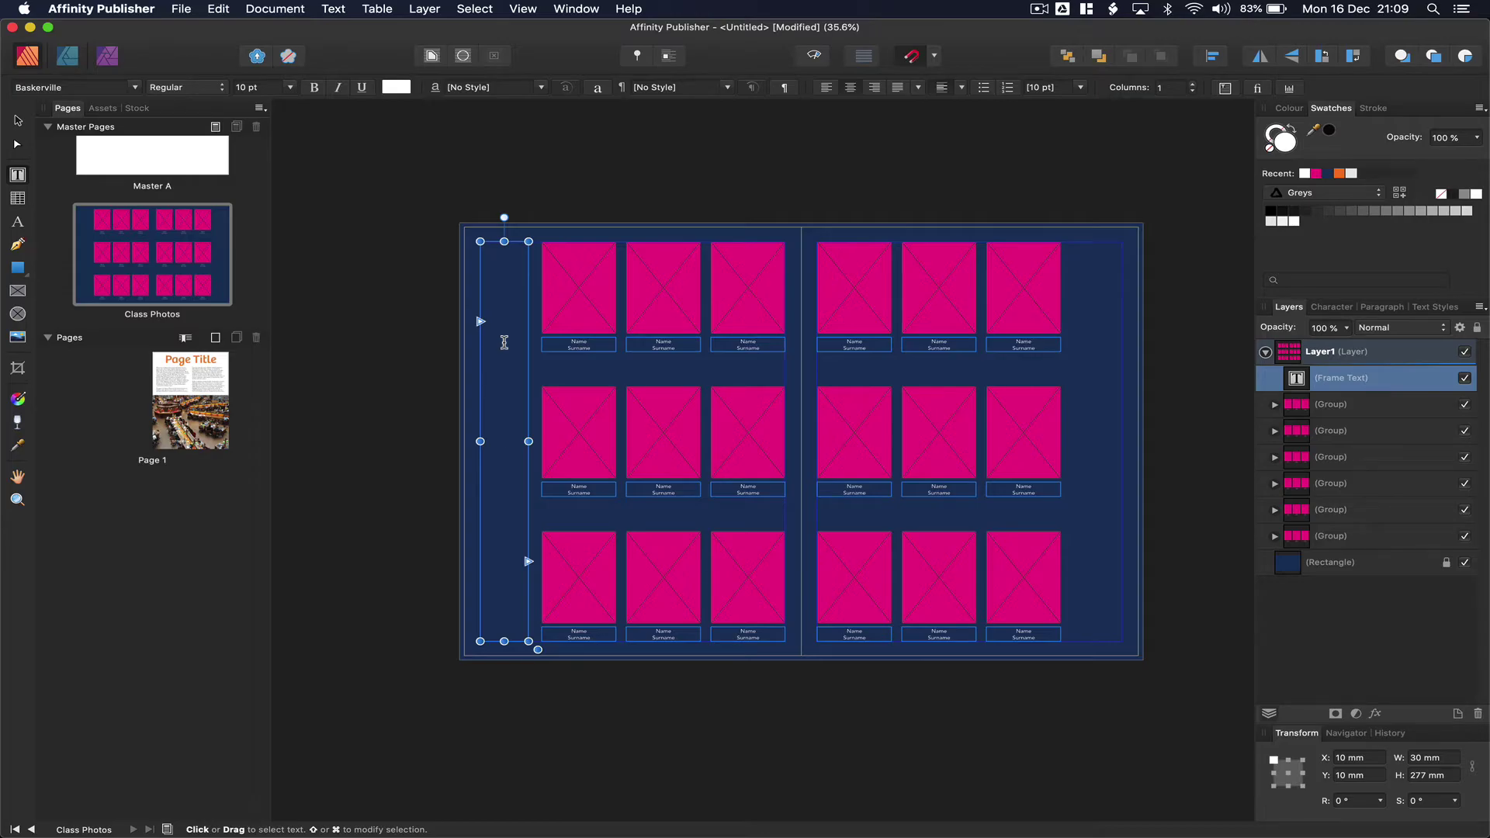
left_click(505, 343)
key("Escape")
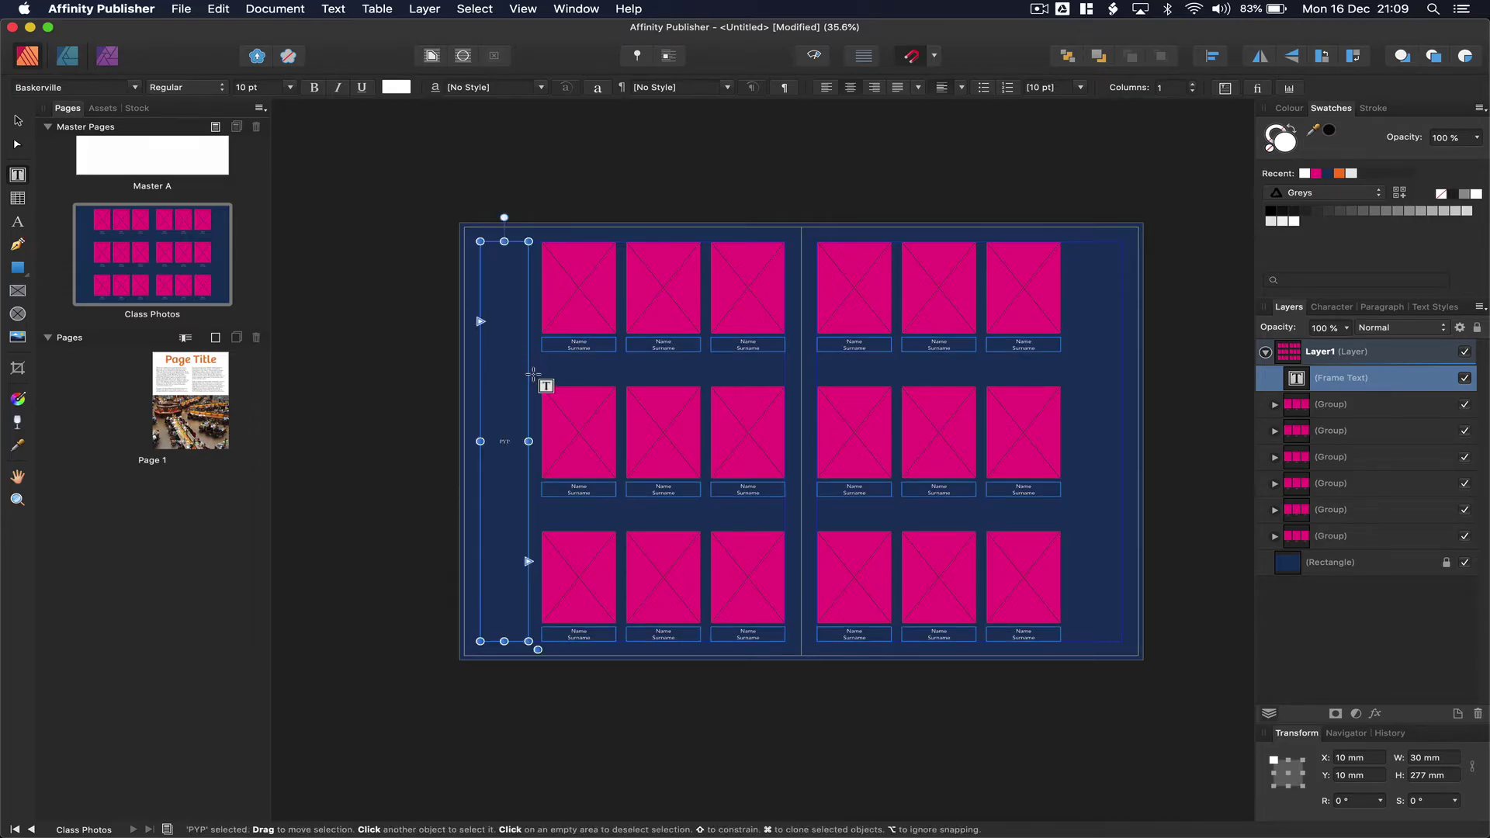
left_click(17, 121)
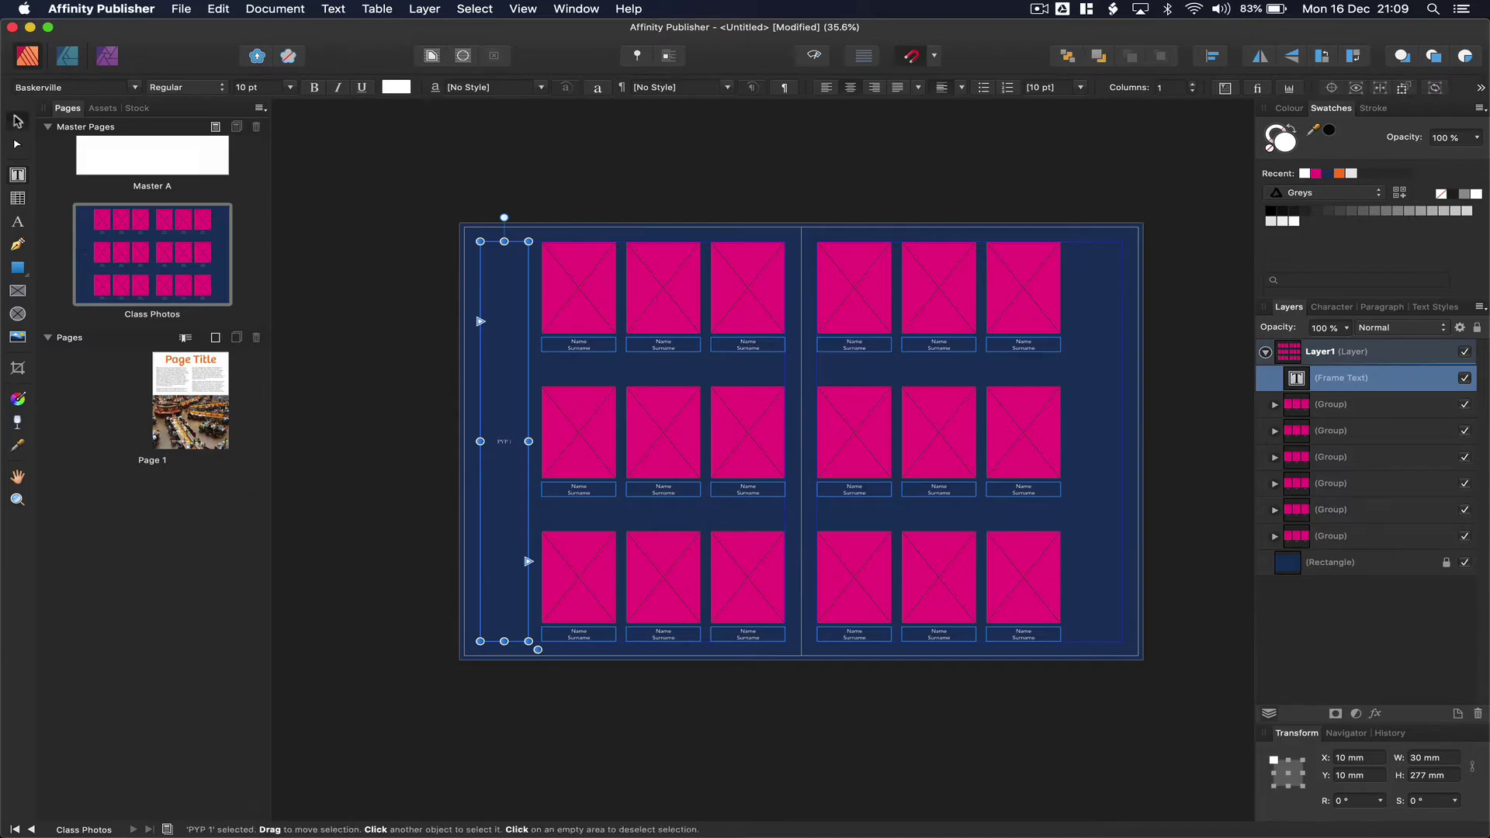
- Set the PYP 1 text to 96 pt Chalkboard
left_click(293, 86)
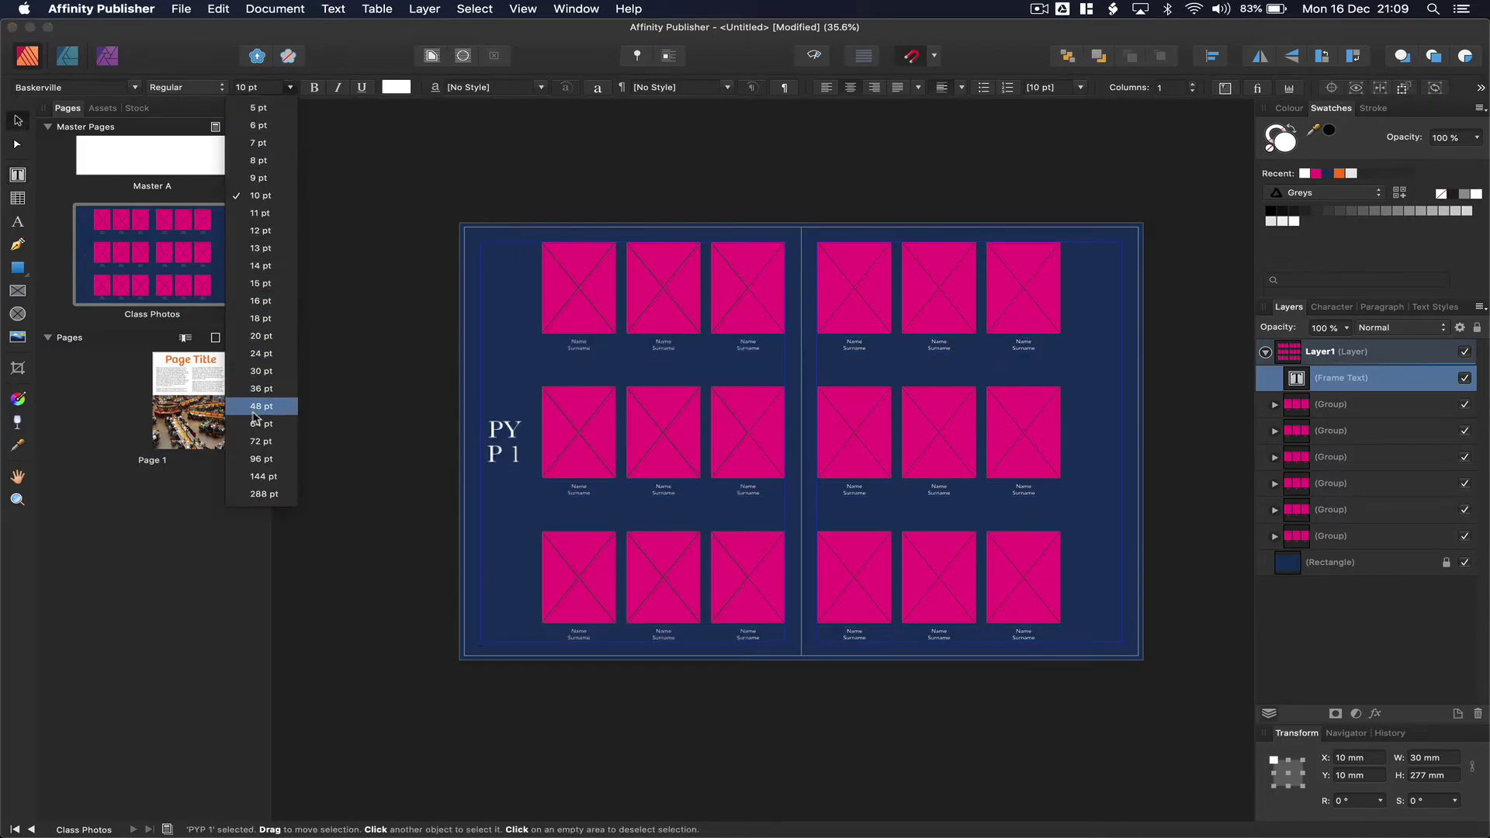
left_click(255, 460)
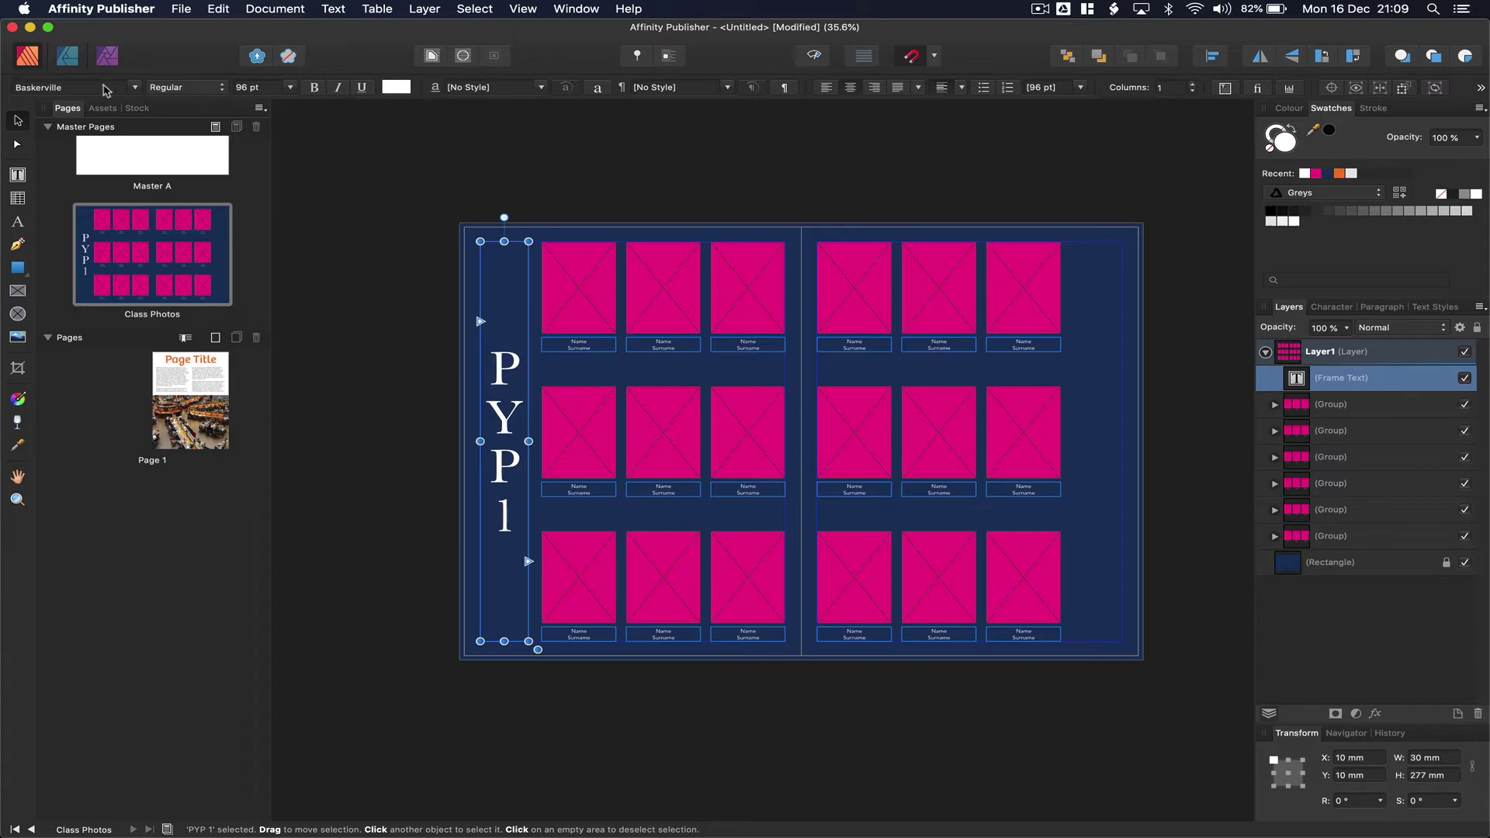
left_click(135, 88)
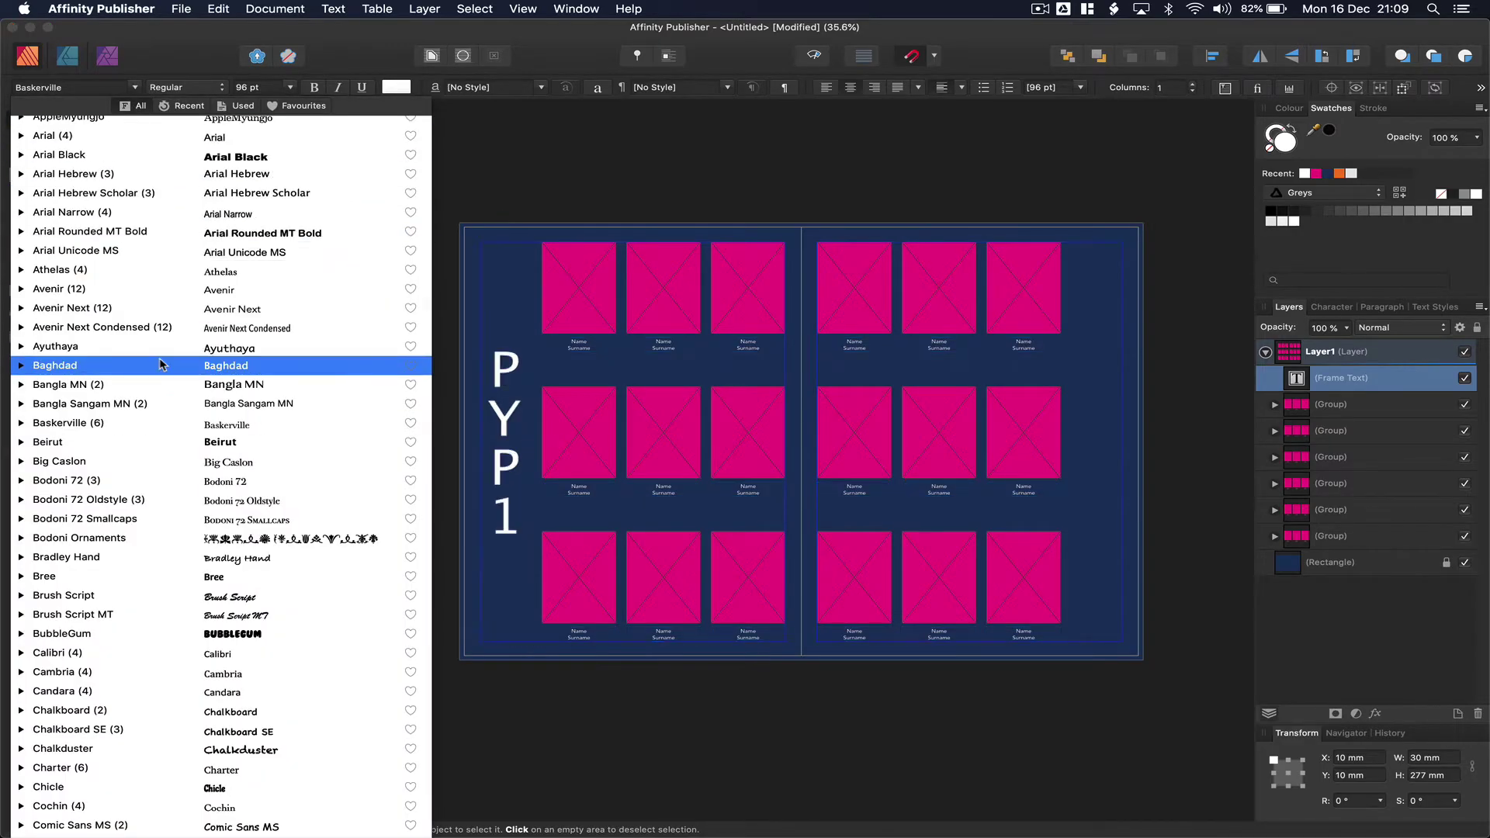
scroll(198, 388, "down", 6)
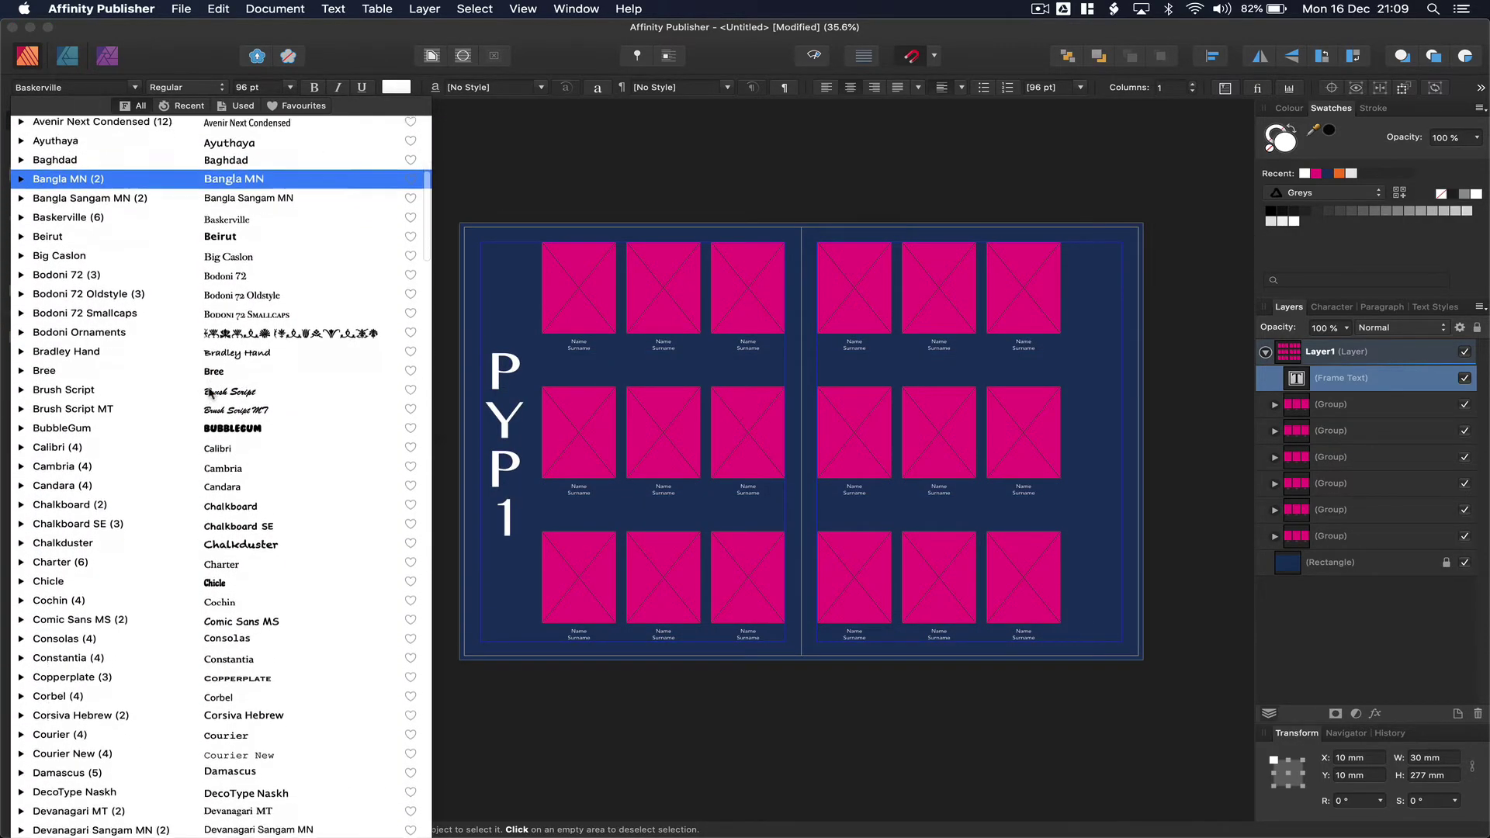
scroll(209, 393, "down", 2)
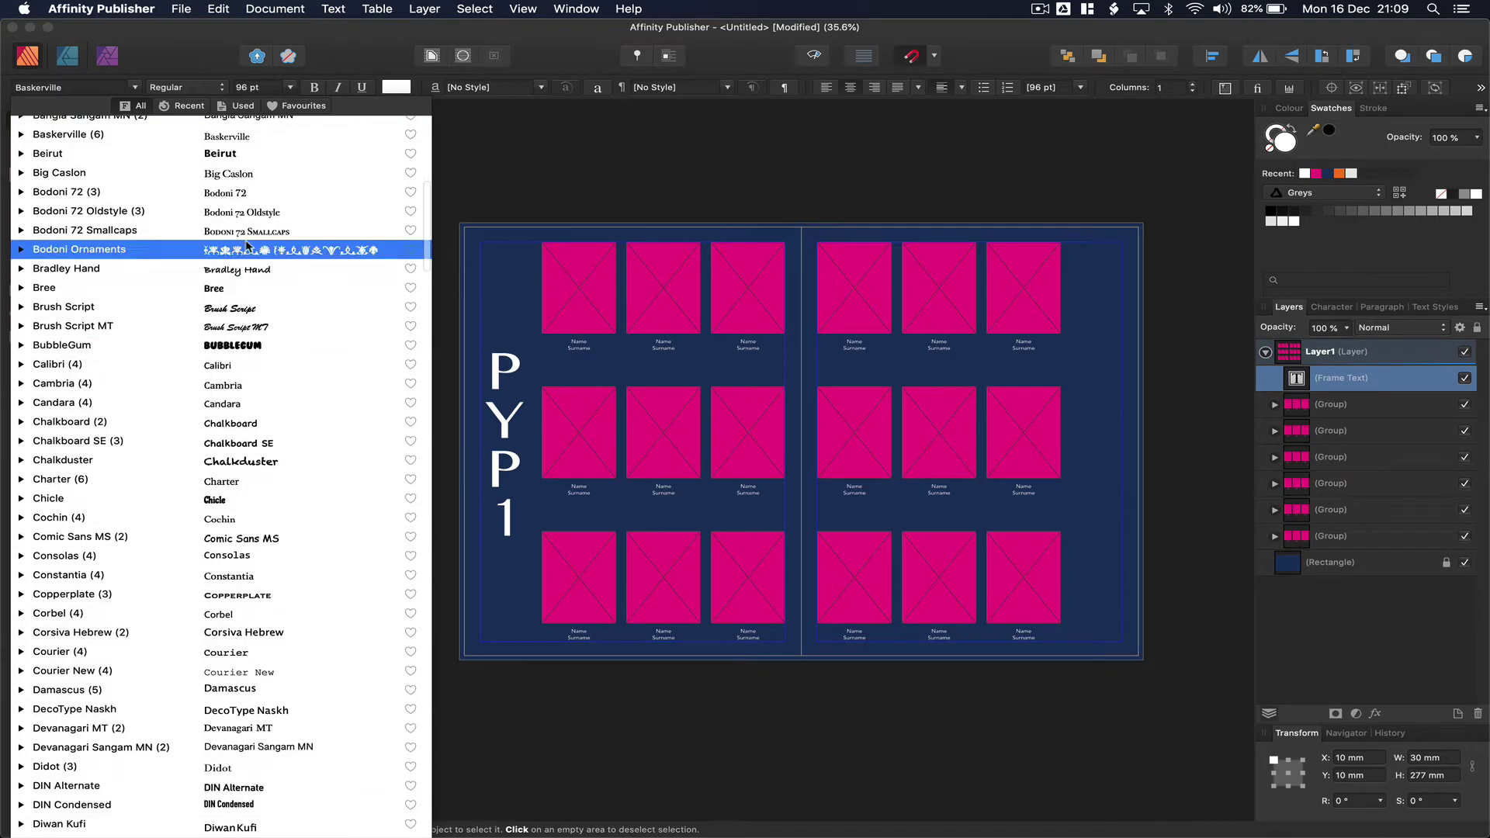
left_click(257, 426)
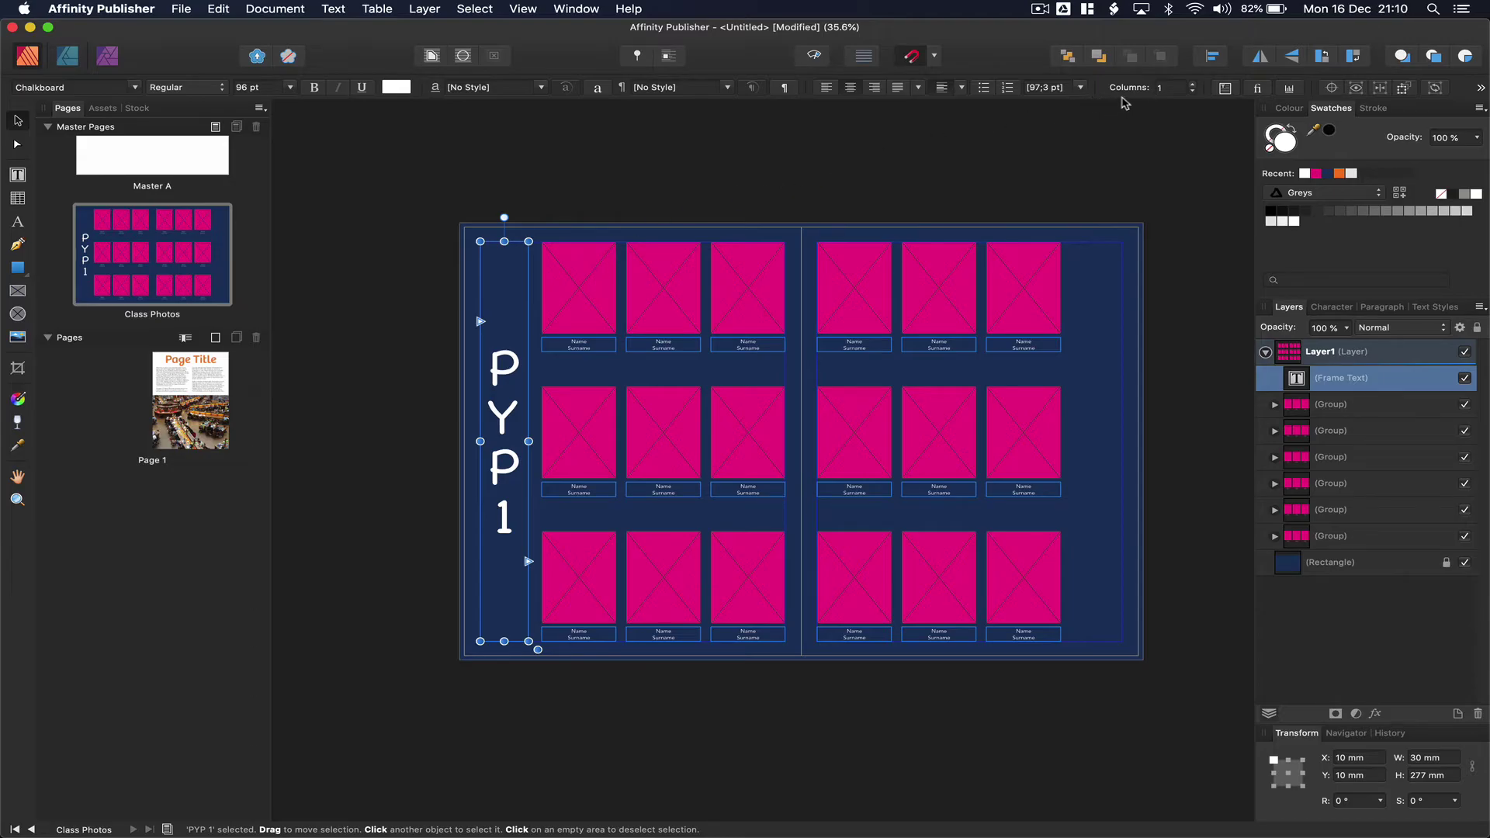
- Set the PYP 1 line spacing to 110 pt
left_click(1075, 91)
left_click(1081, 89)
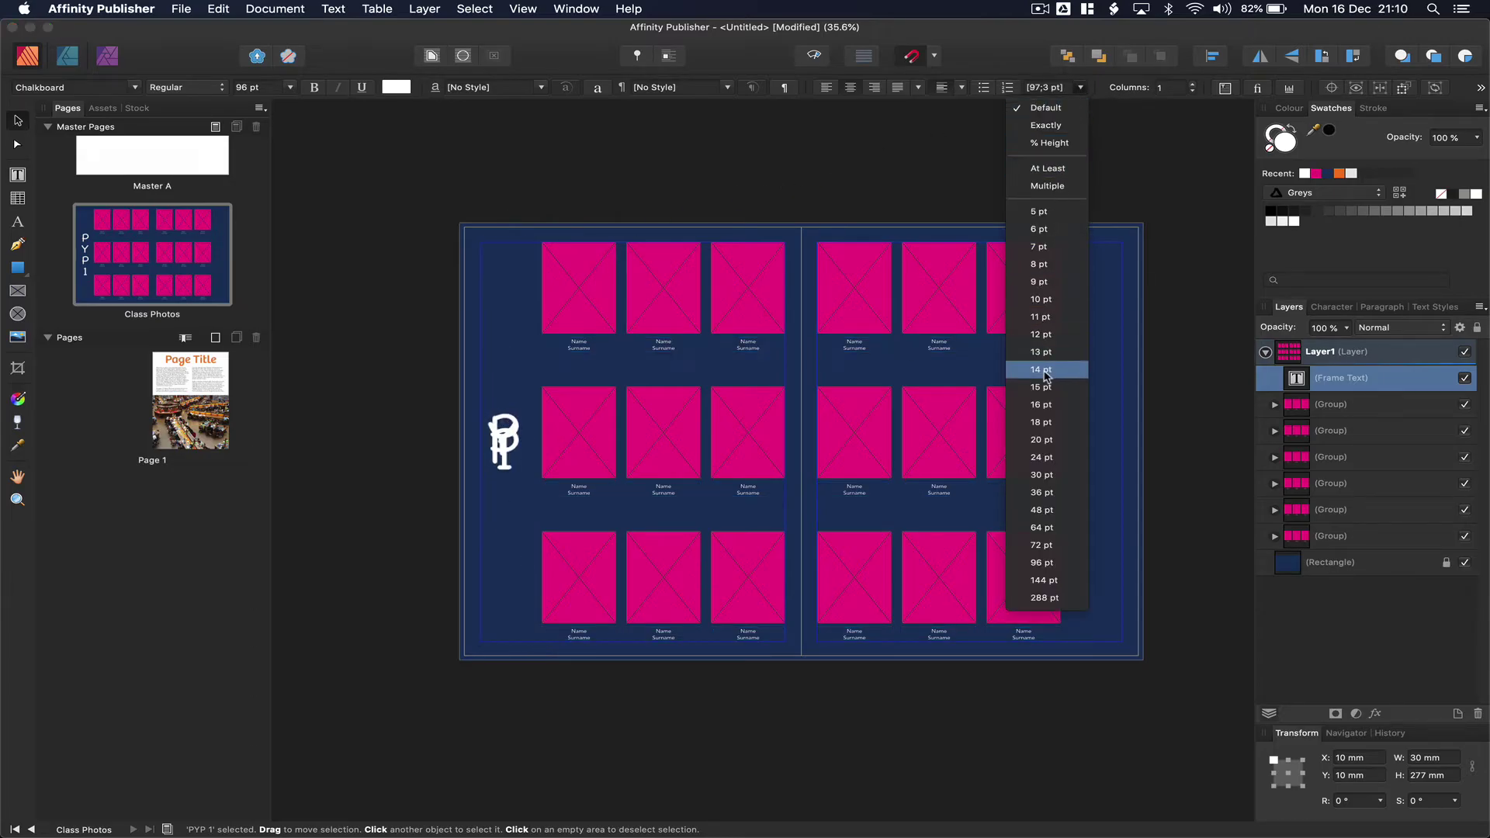
left_click(1043, 562)
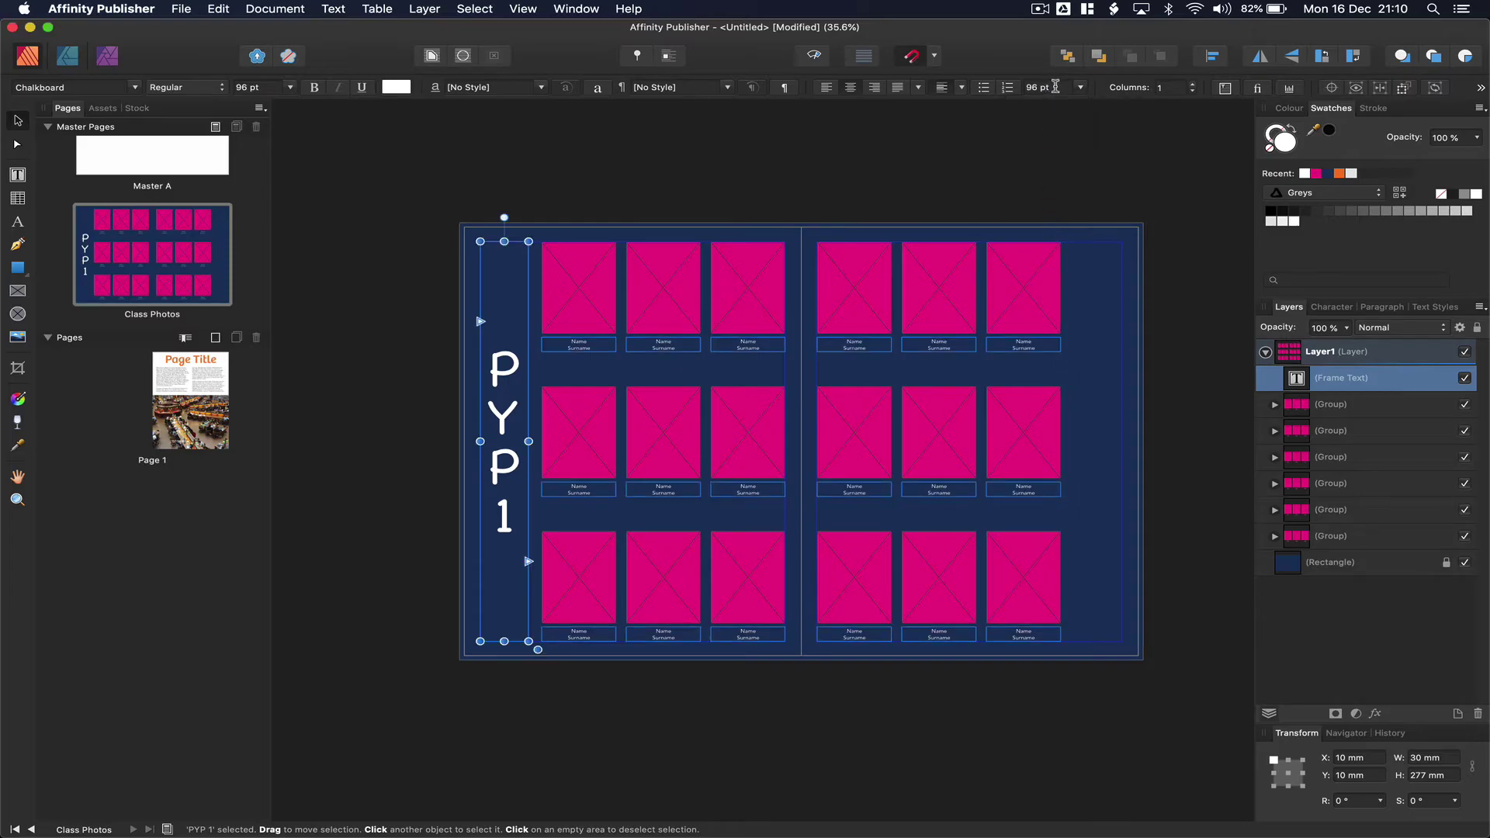
left_click_drag(1056, 87, 1027, 85)
type("110")
key("Return")
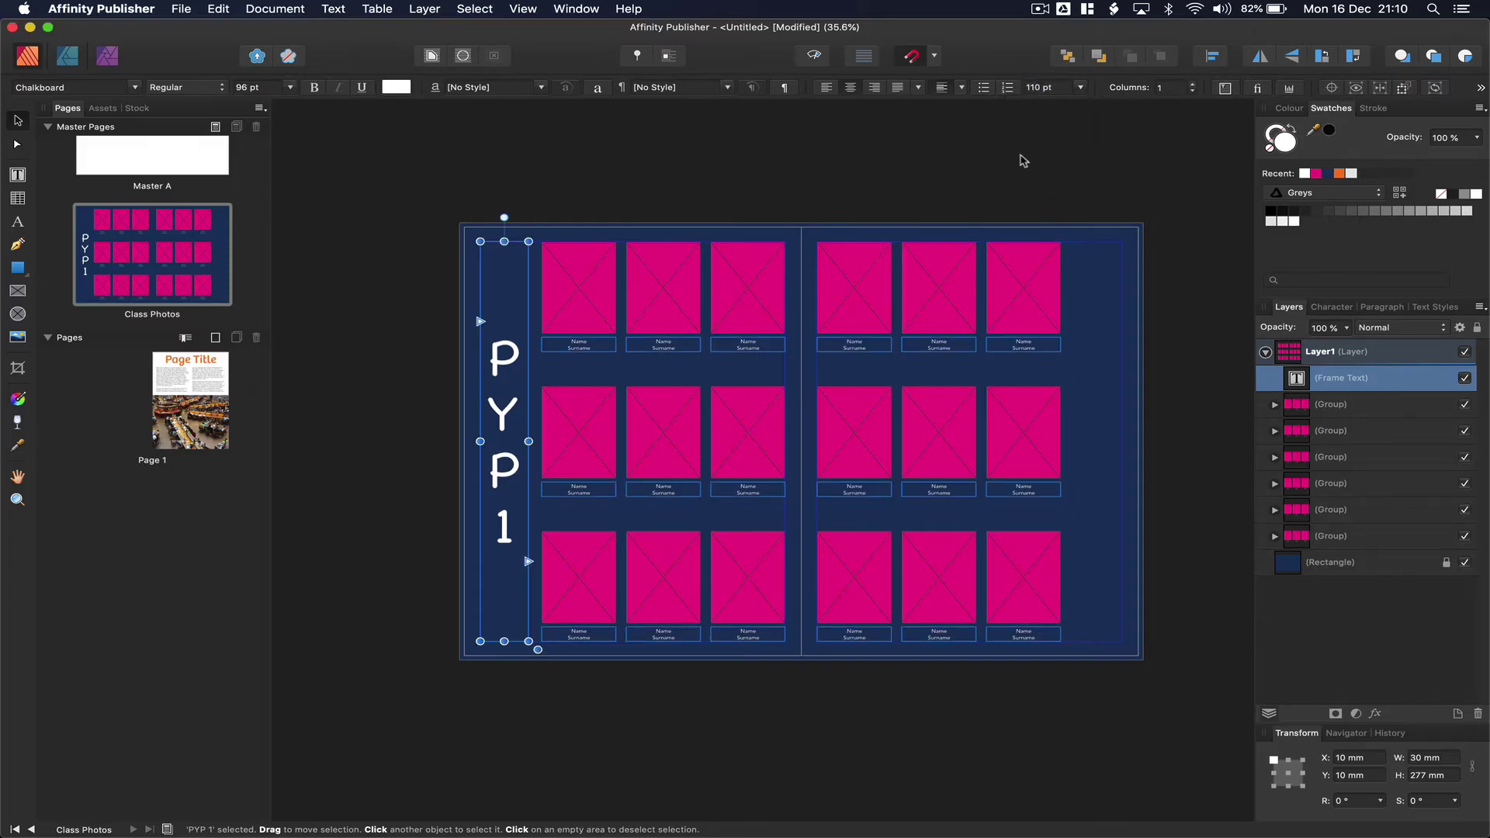
- Duplicate the PYP 1 title frame and move the copy to the spread's right edge
left_click(332, 216)
left_click(501, 424)
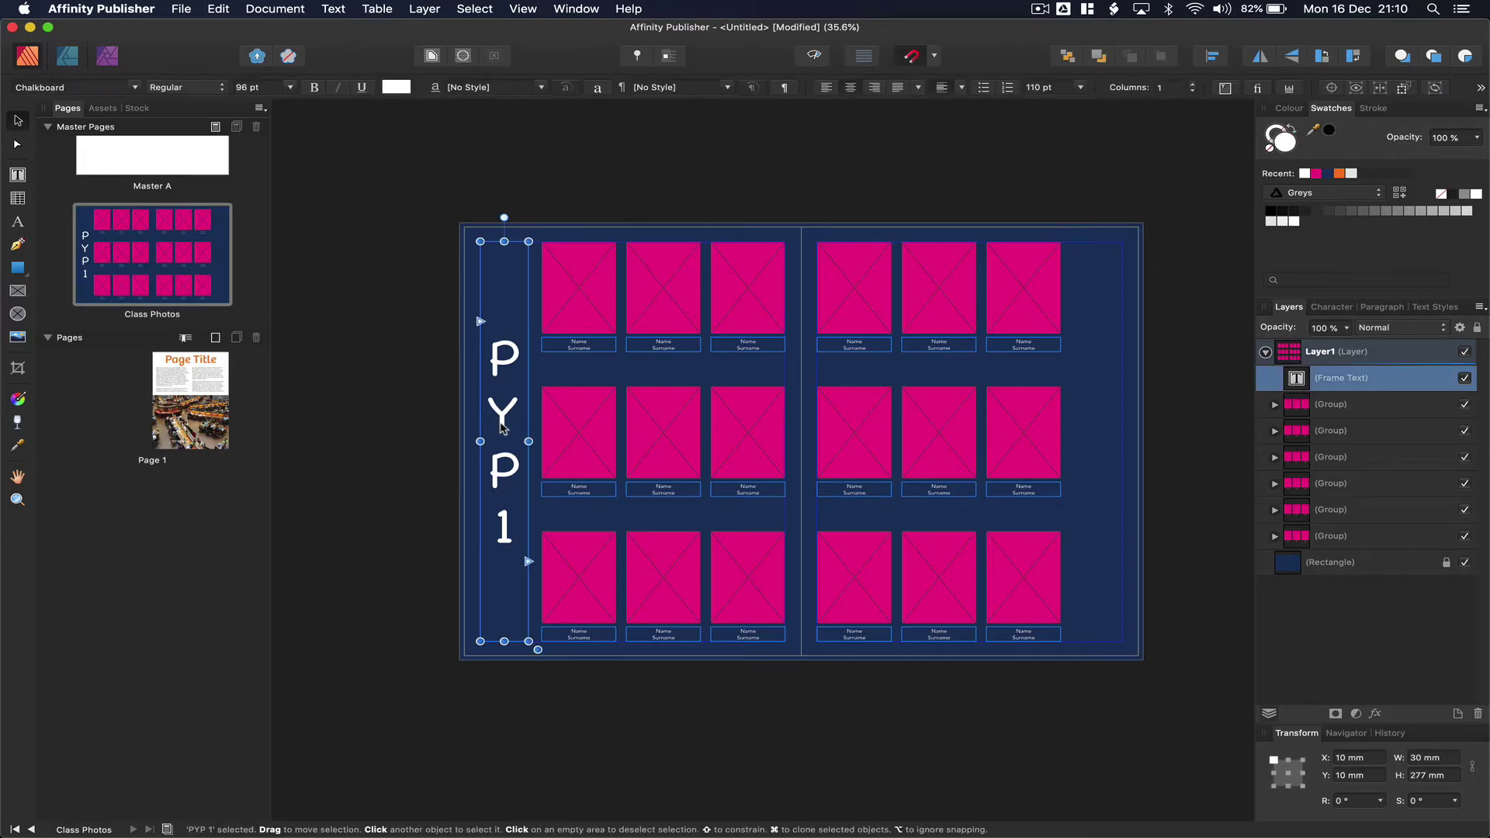
key("super+j")
left_click_drag(501, 405, 1095, 404)
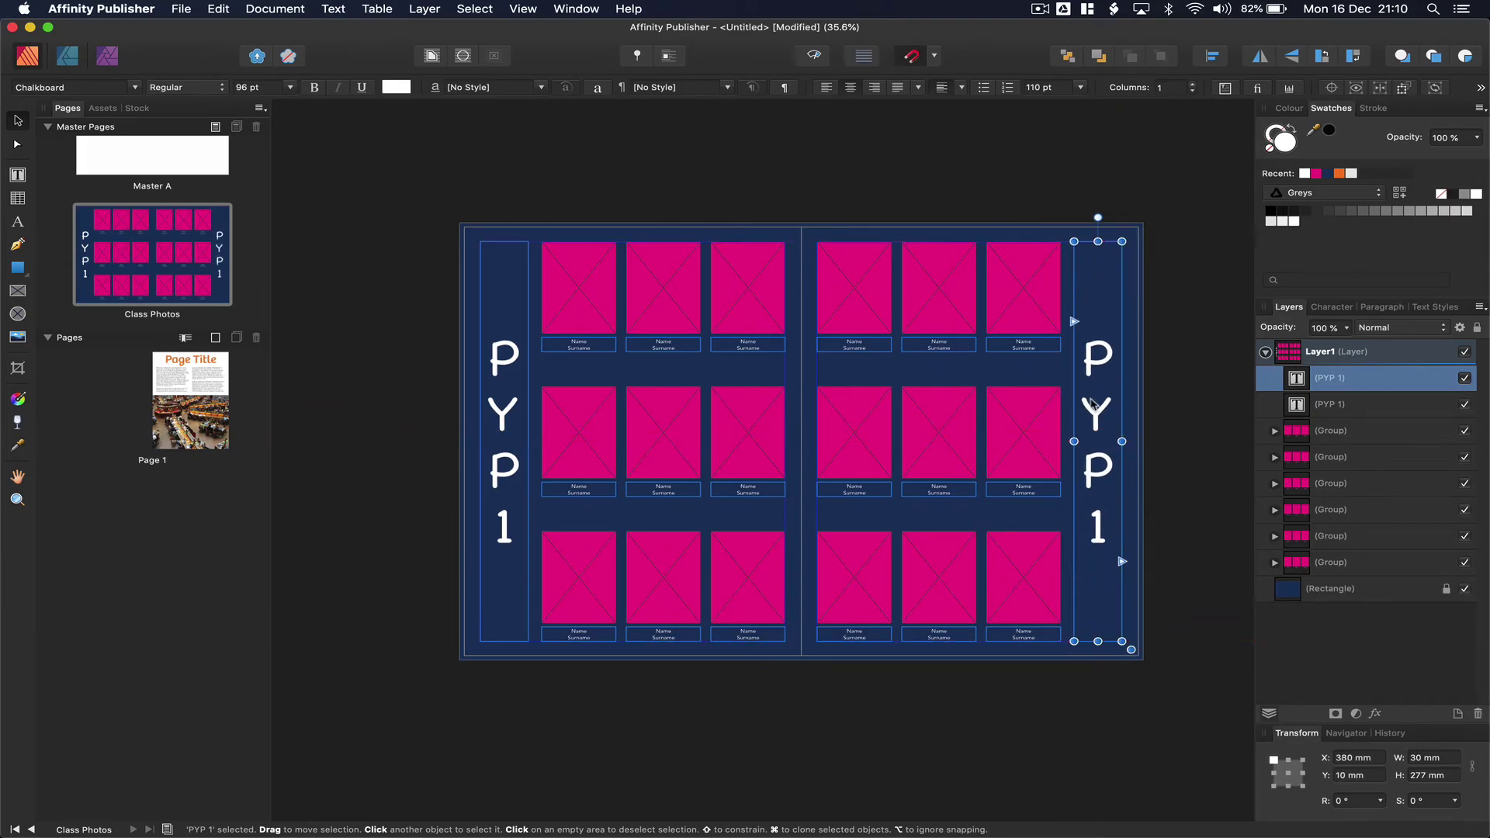
left_click(942, 189)
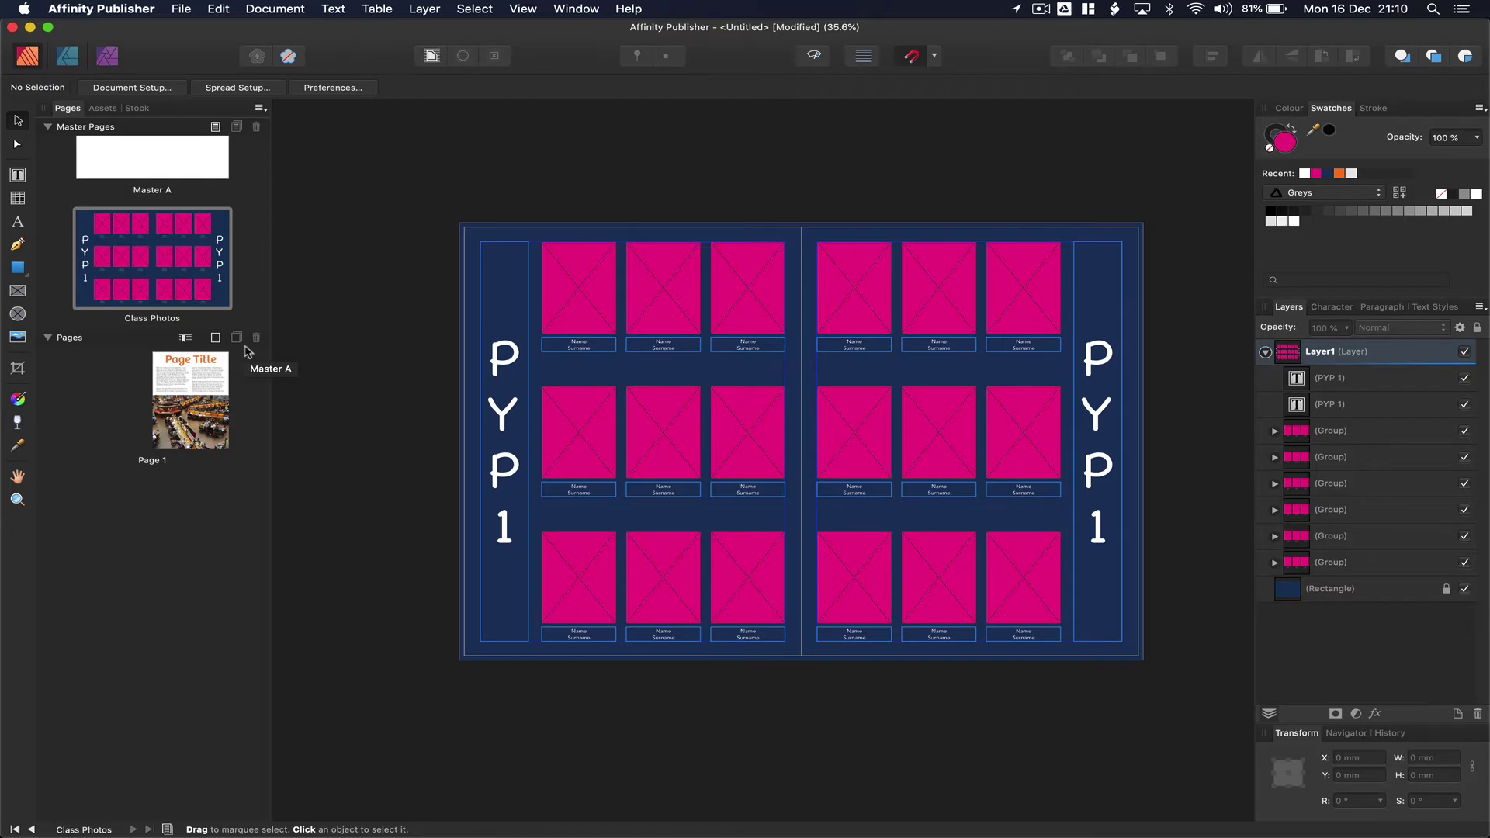
- Add a two-page spread after Page 1 based on the Class Photos master
double_click(175, 399)
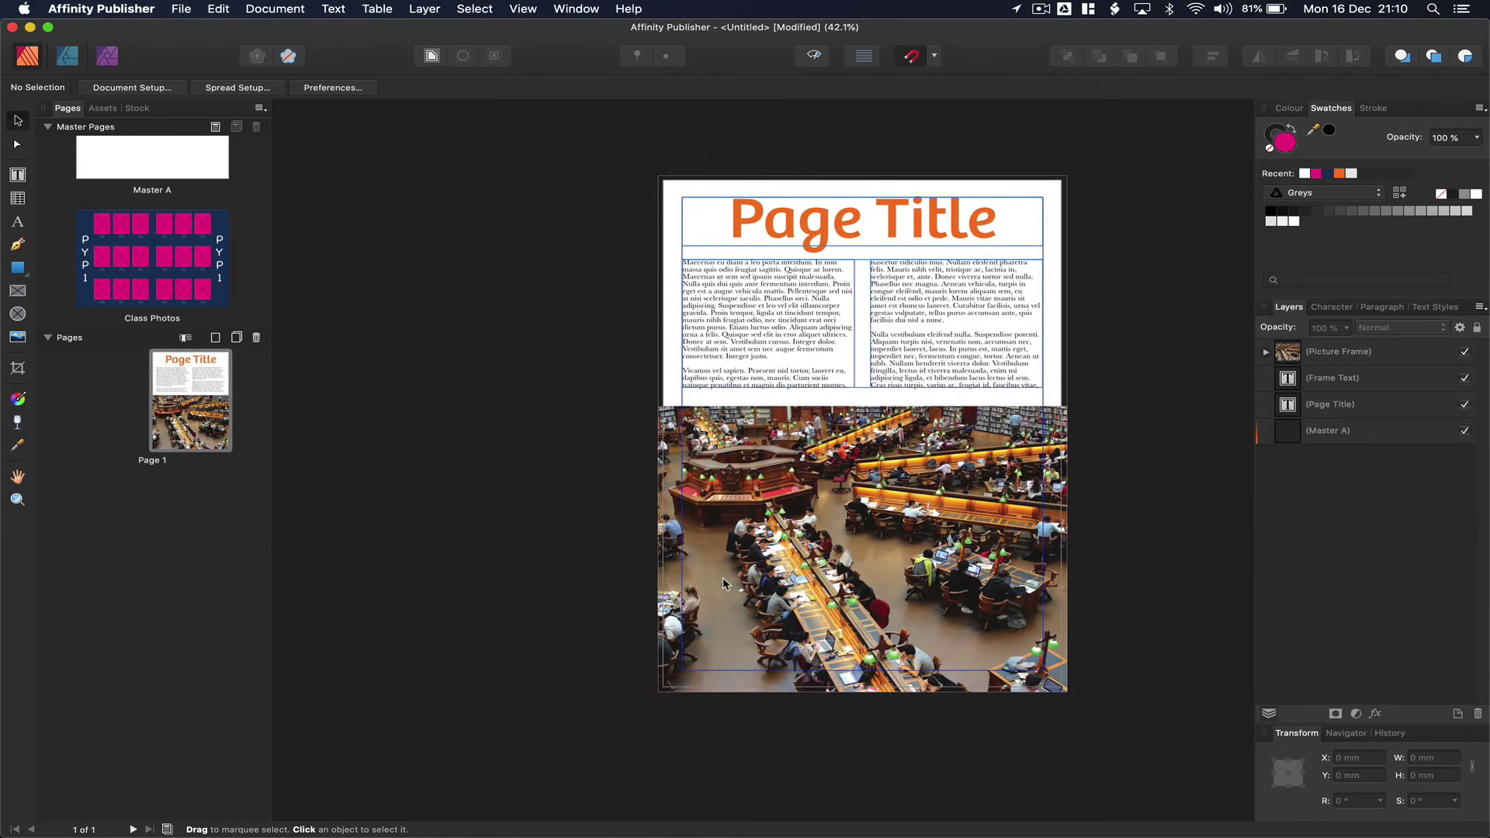
scroll(723, 584, "down", 5)
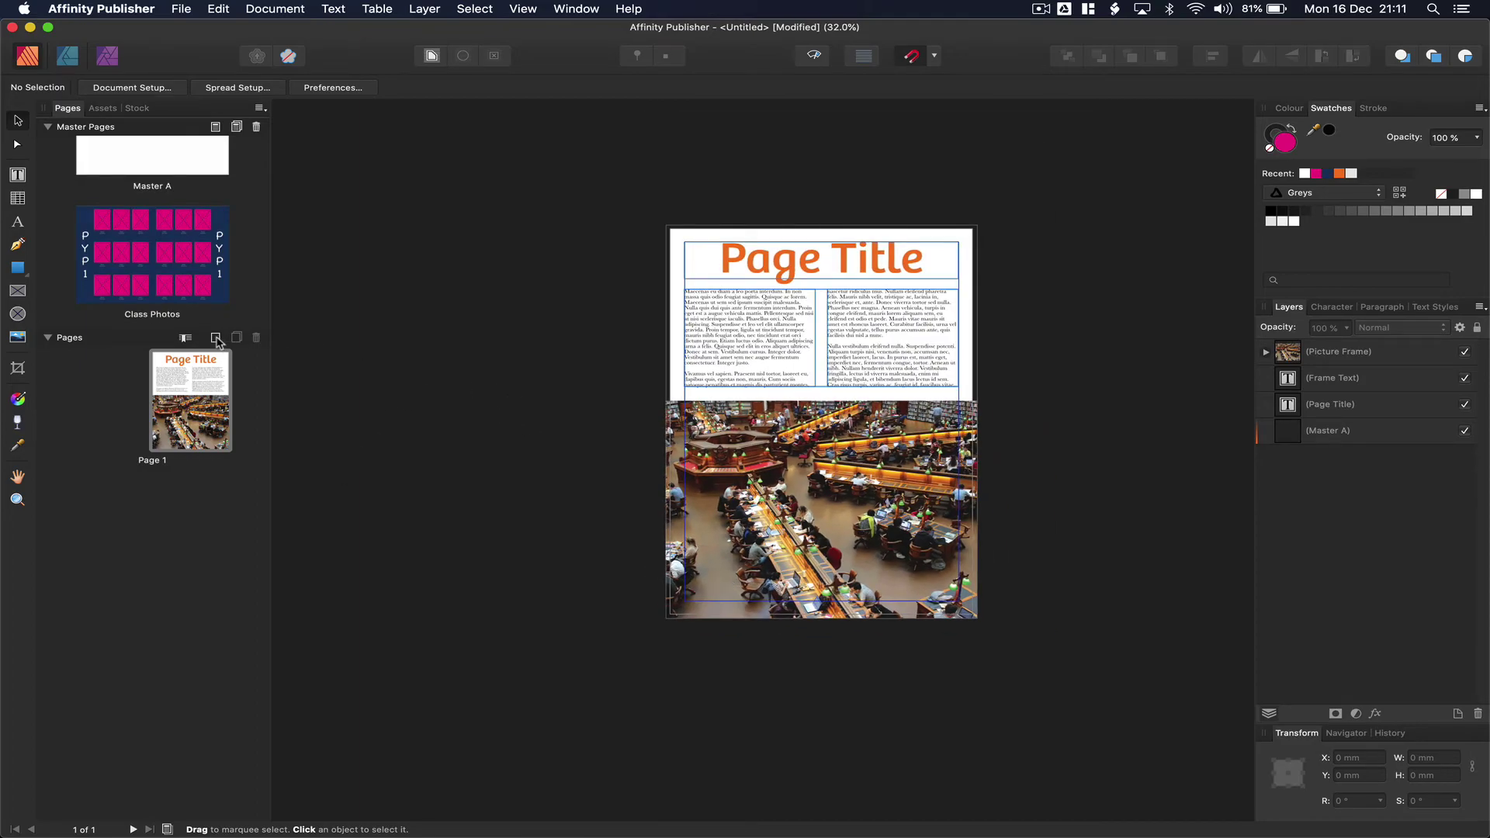
left_click(216, 339)
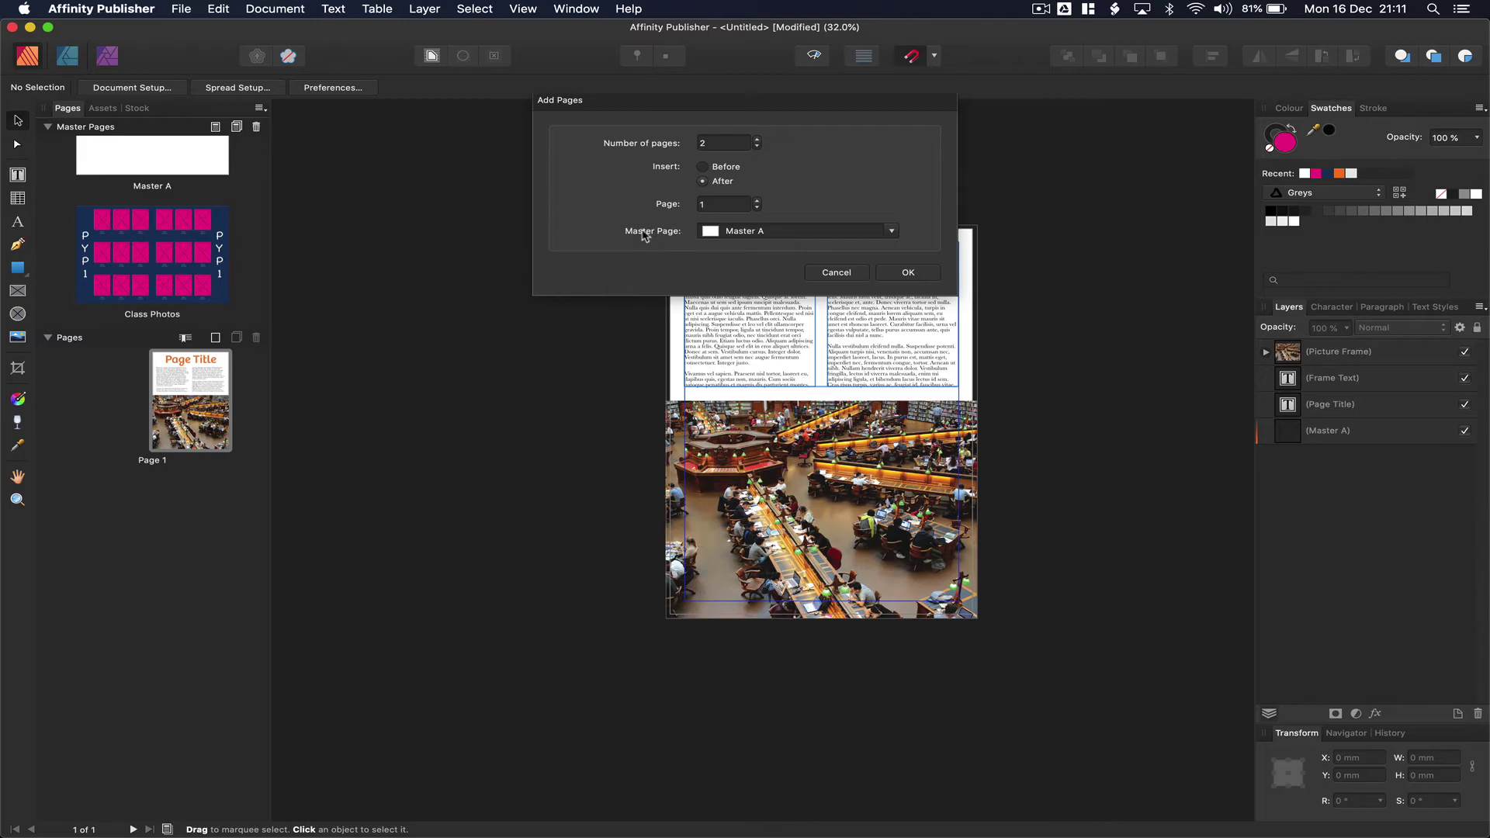
left_click(816, 233)
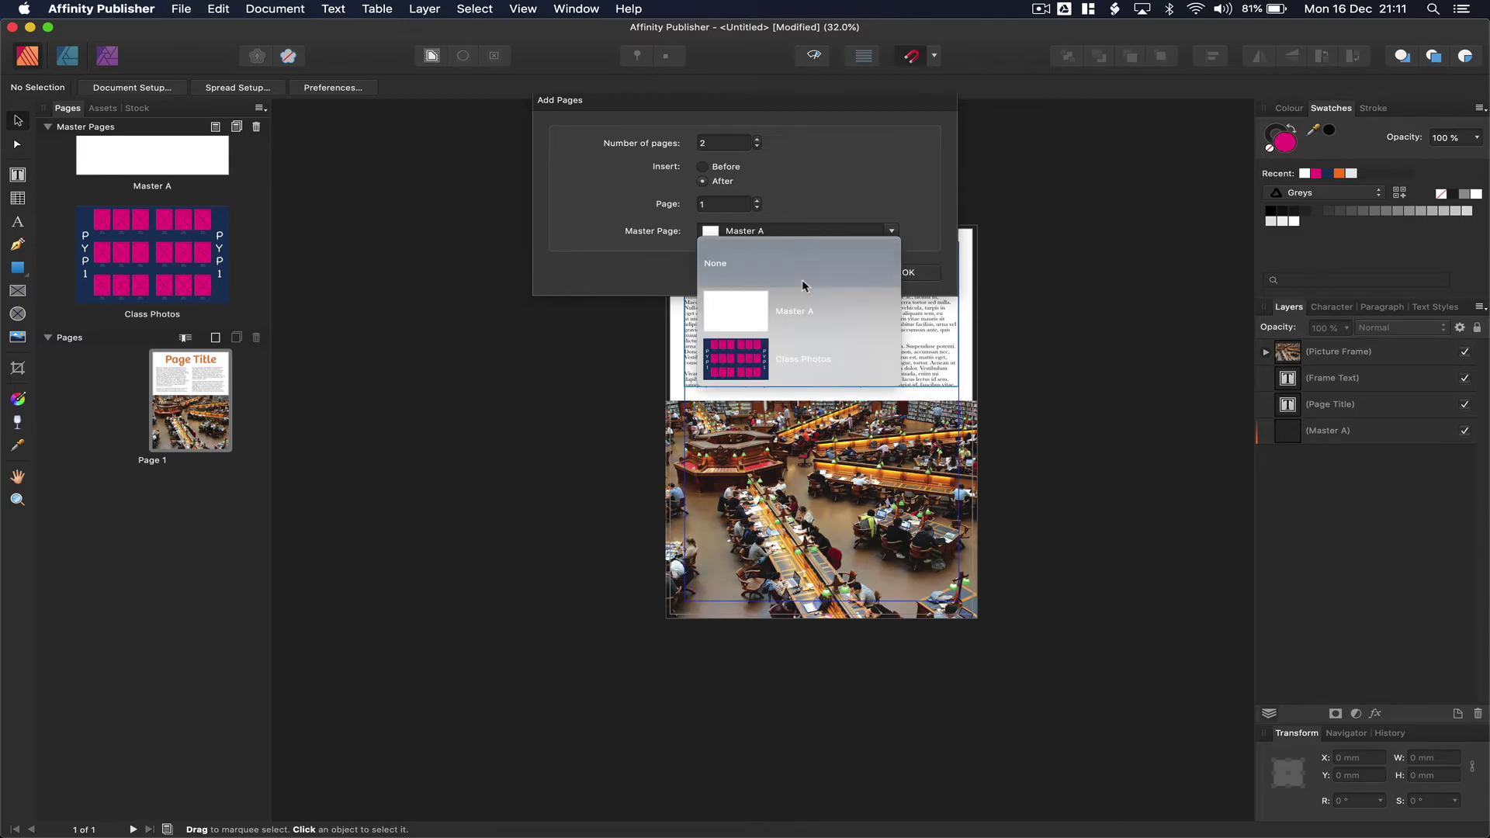
left_click(757, 360)
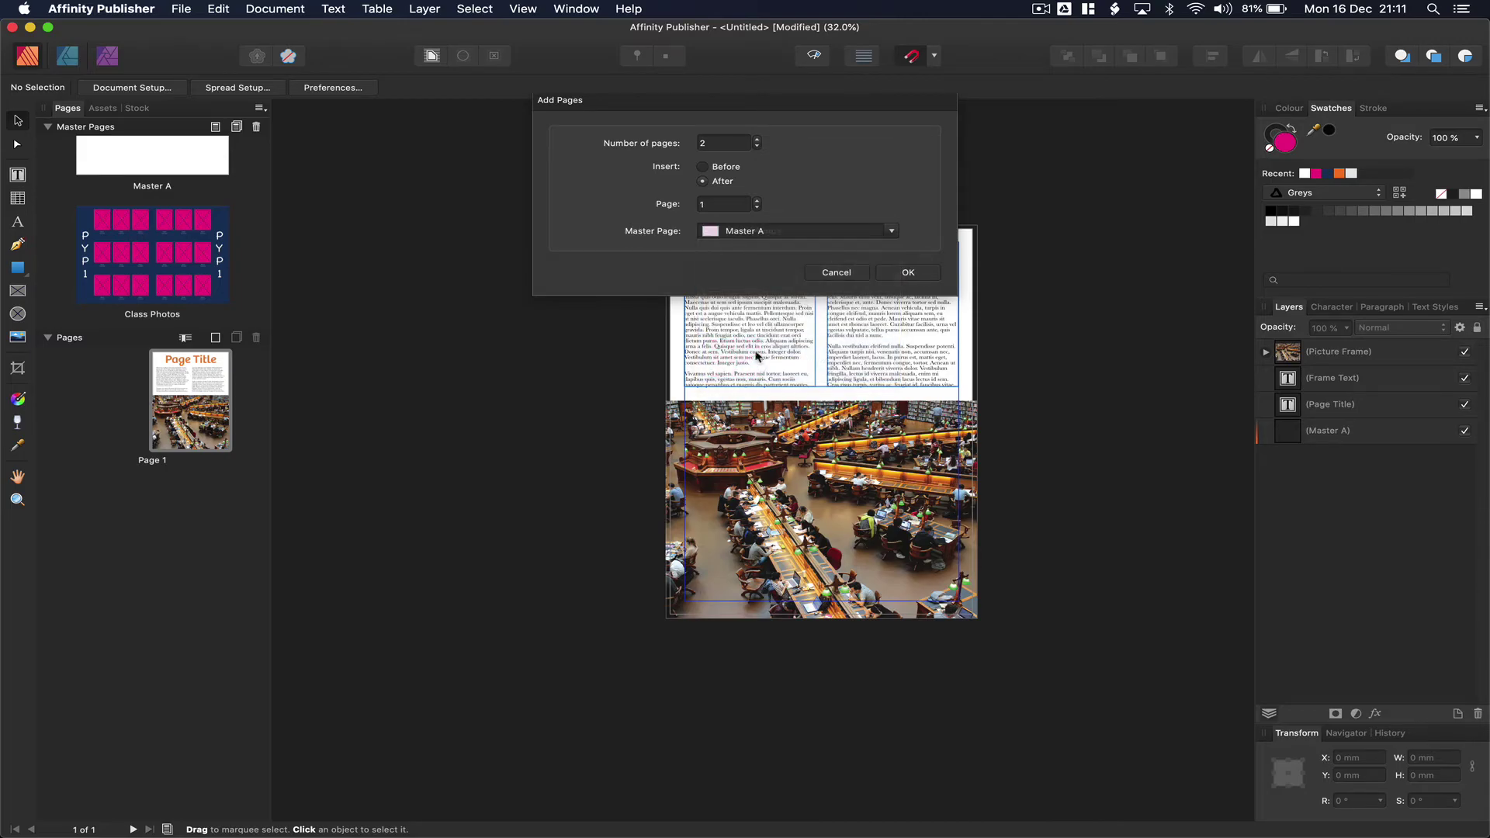
left_click(877, 275)
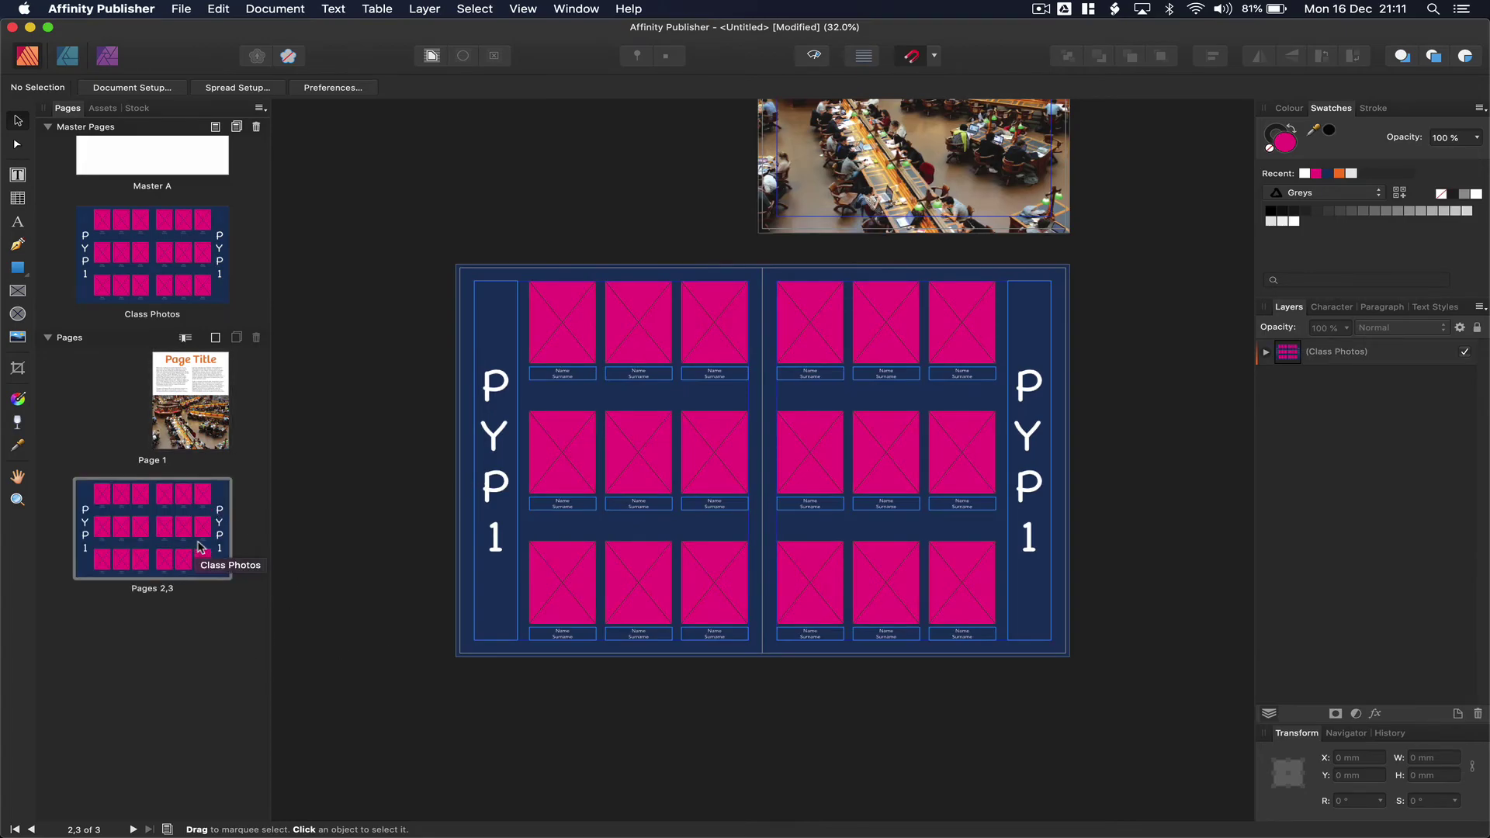
- Add two more two-page Class Photos spreads as Pages 4,5 and Pages 6,7
left_click(215, 338)
left_click(906, 265)
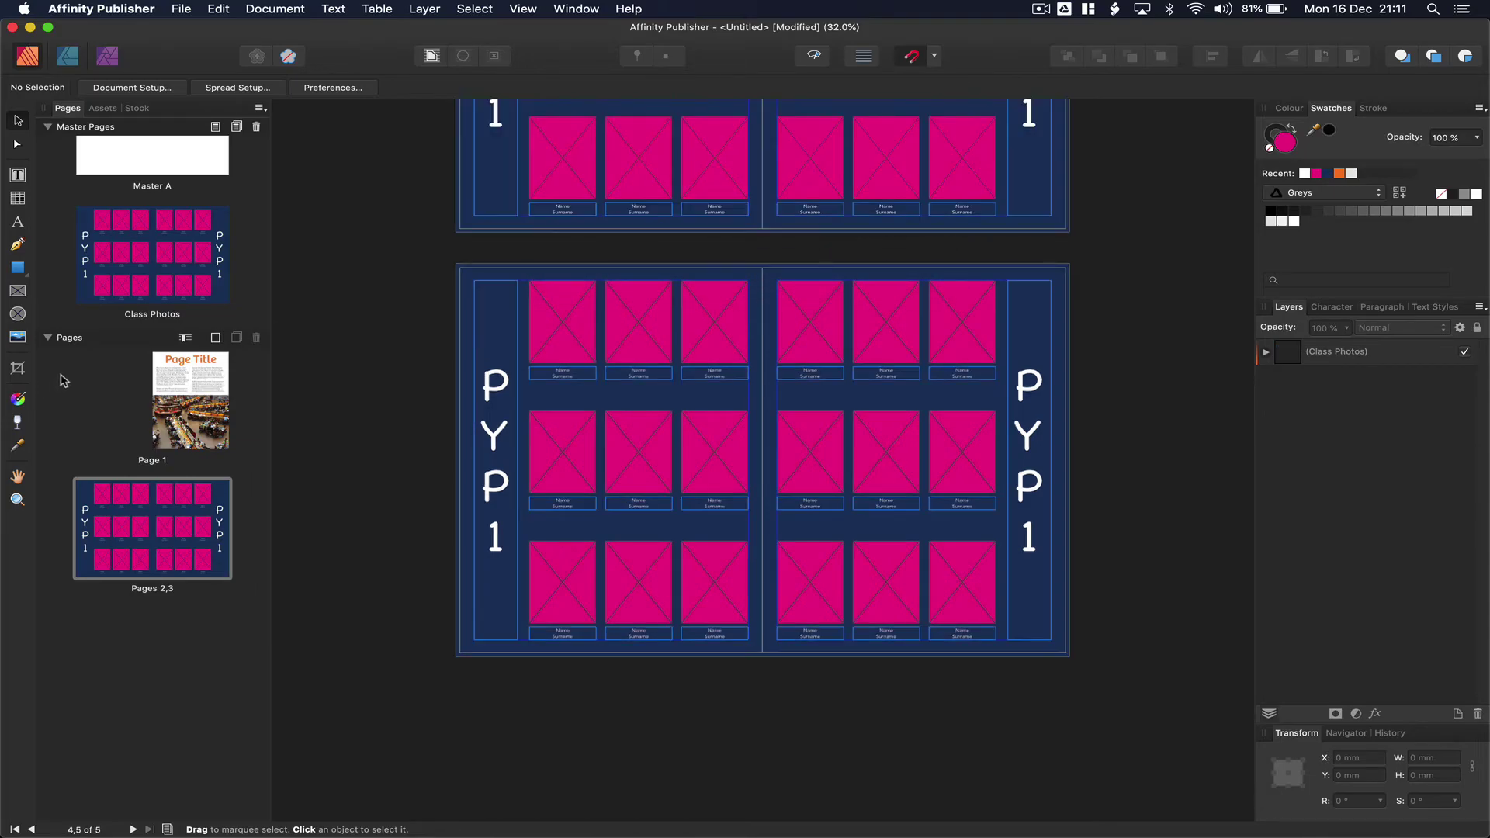
left_click(216, 339)
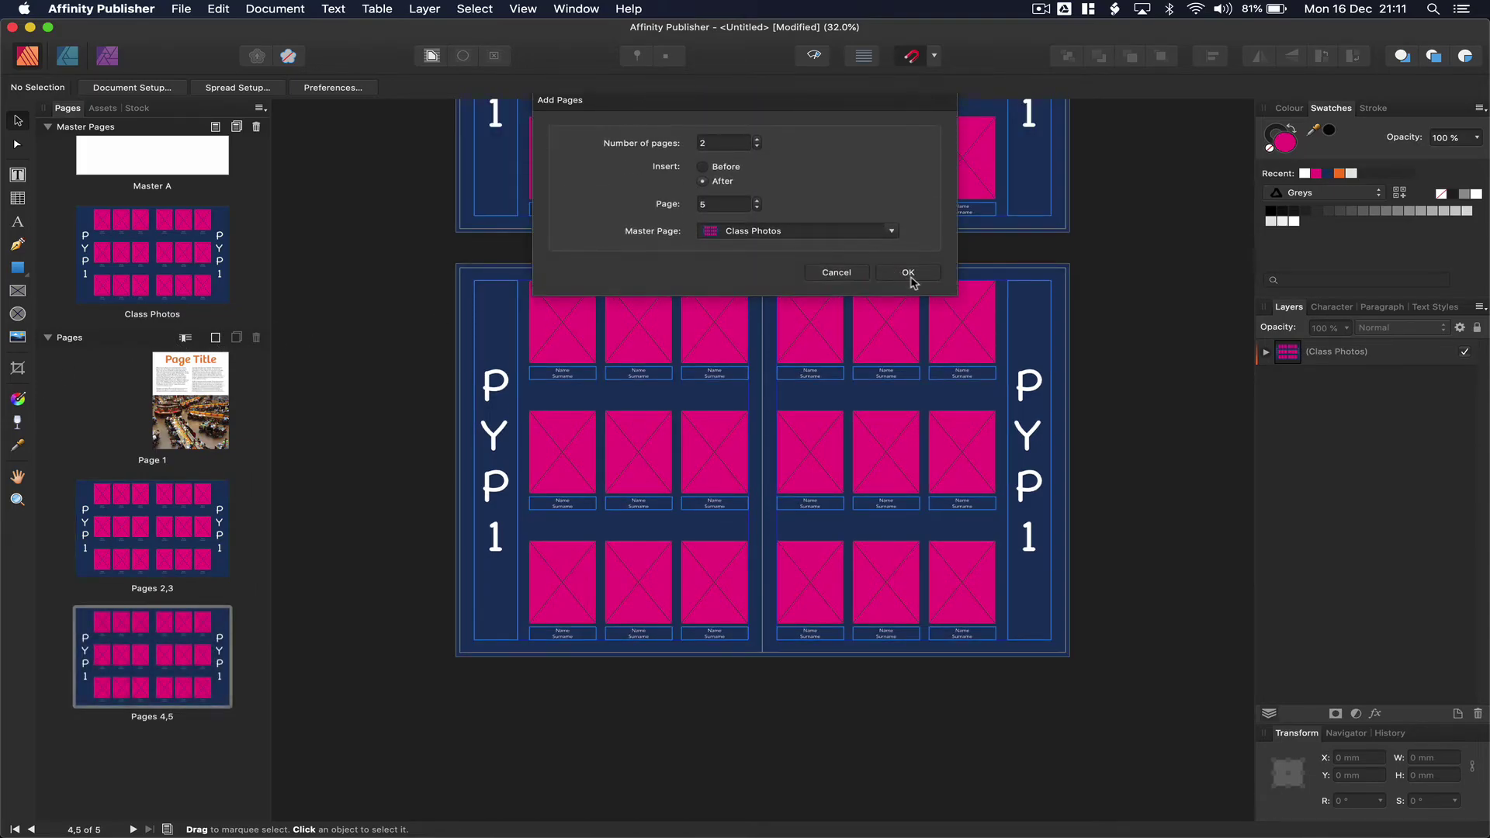
left_click(909, 272)
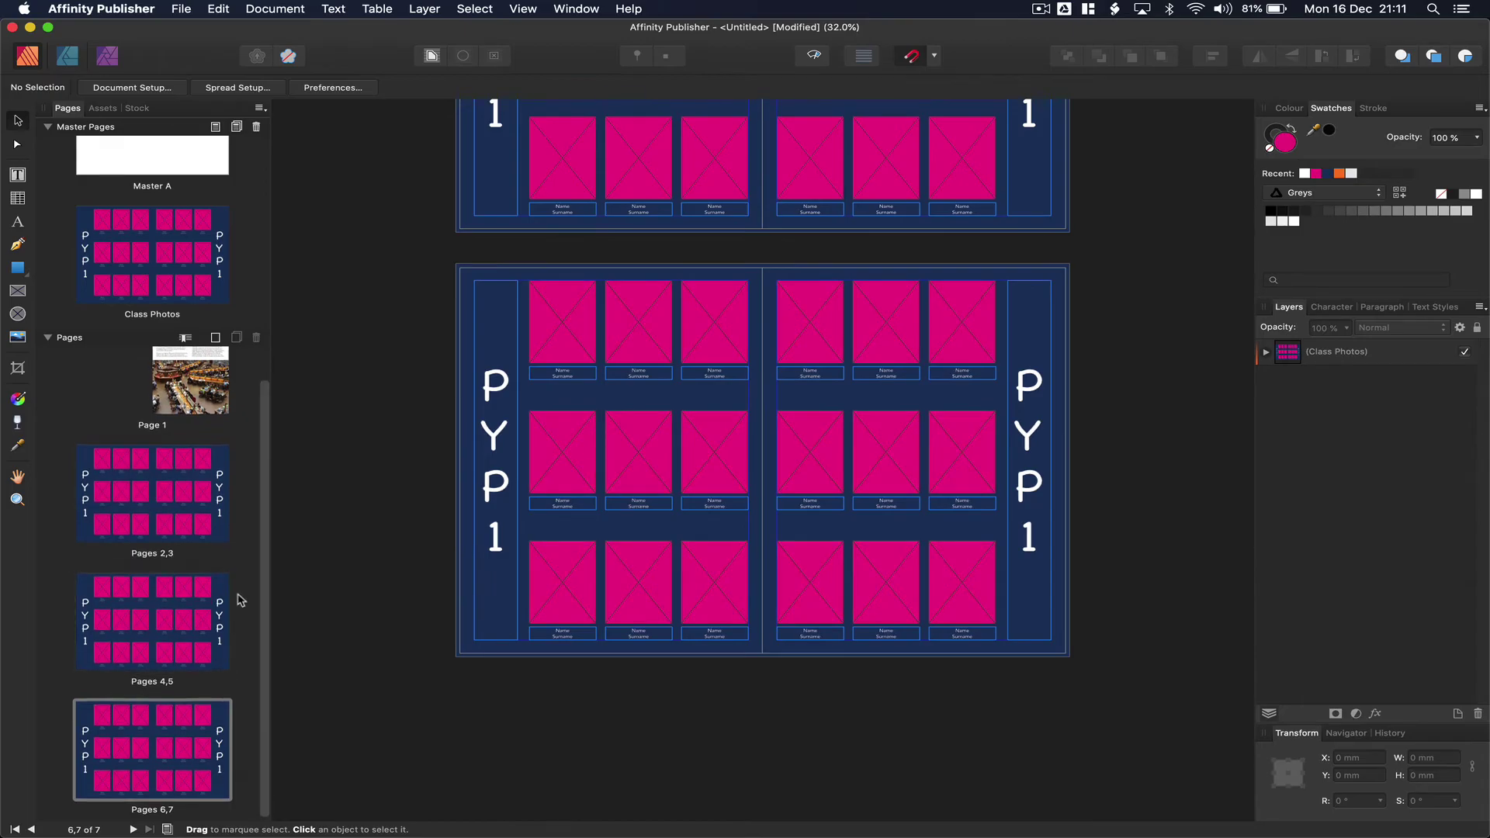
scroll(835, 260, "up", 5)
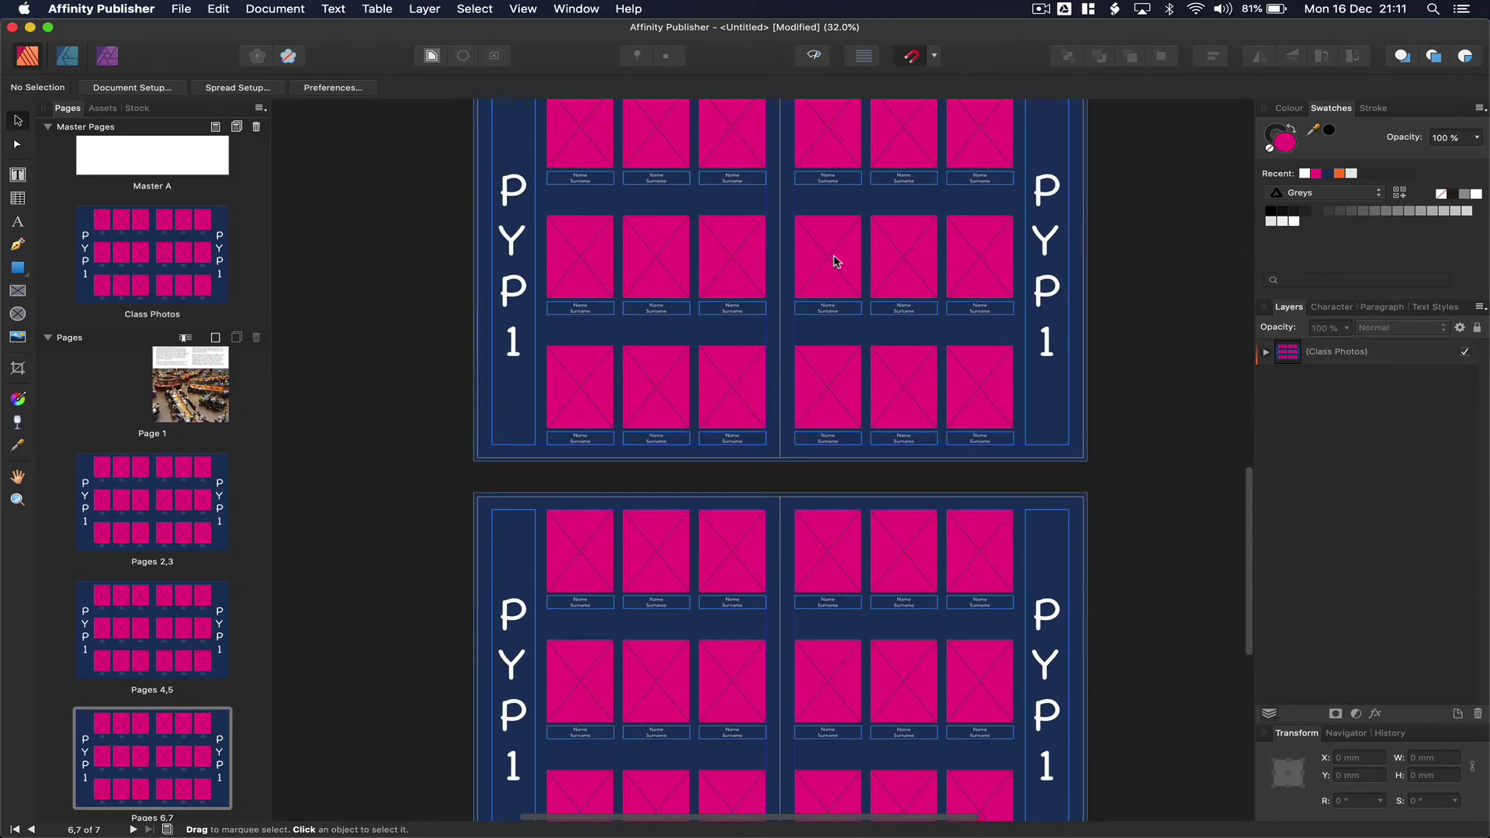
scroll(836, 259, "up", 8)
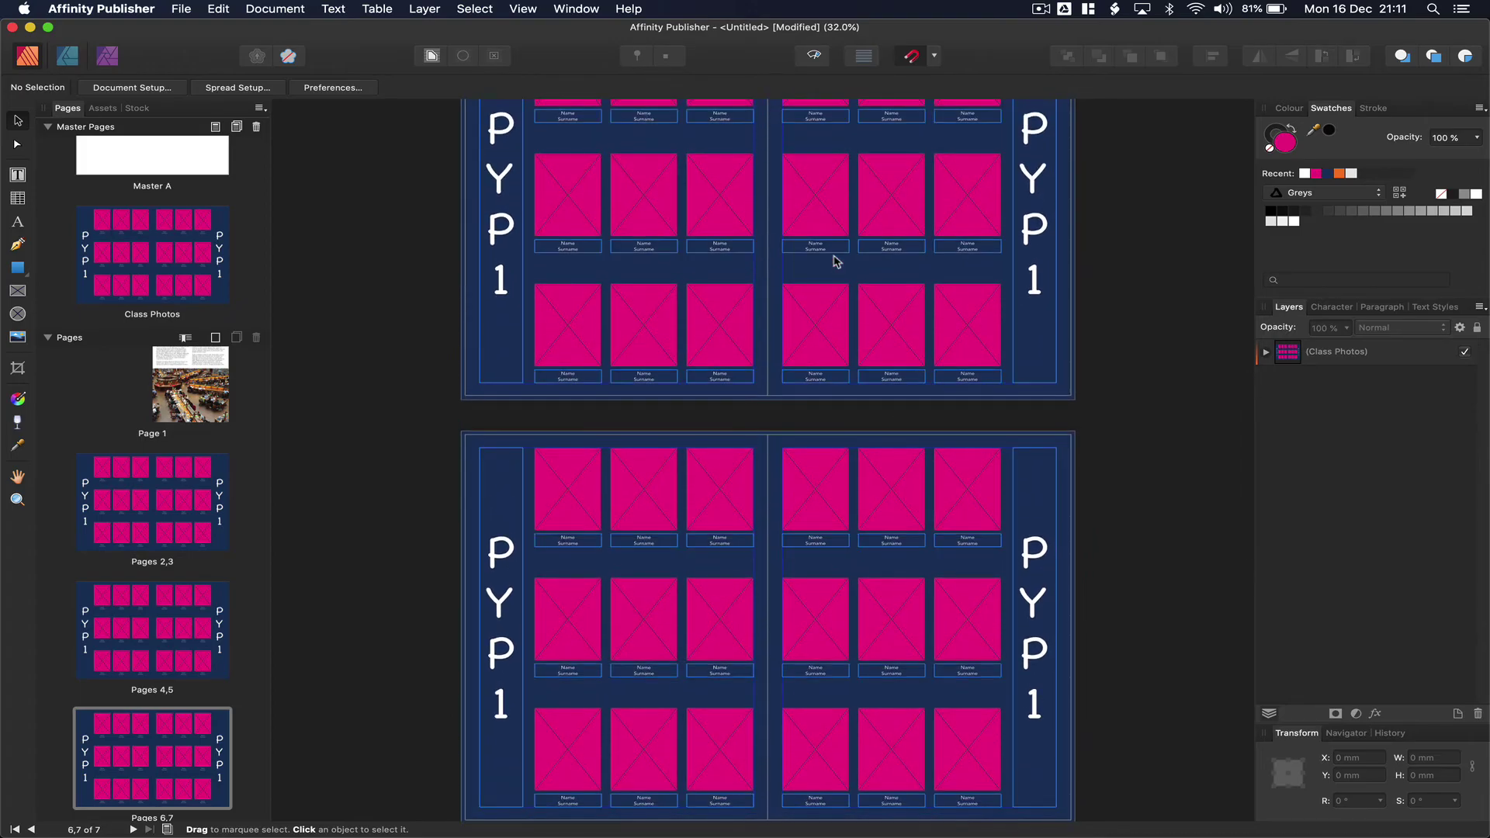
scroll(836, 261, "up", 3)
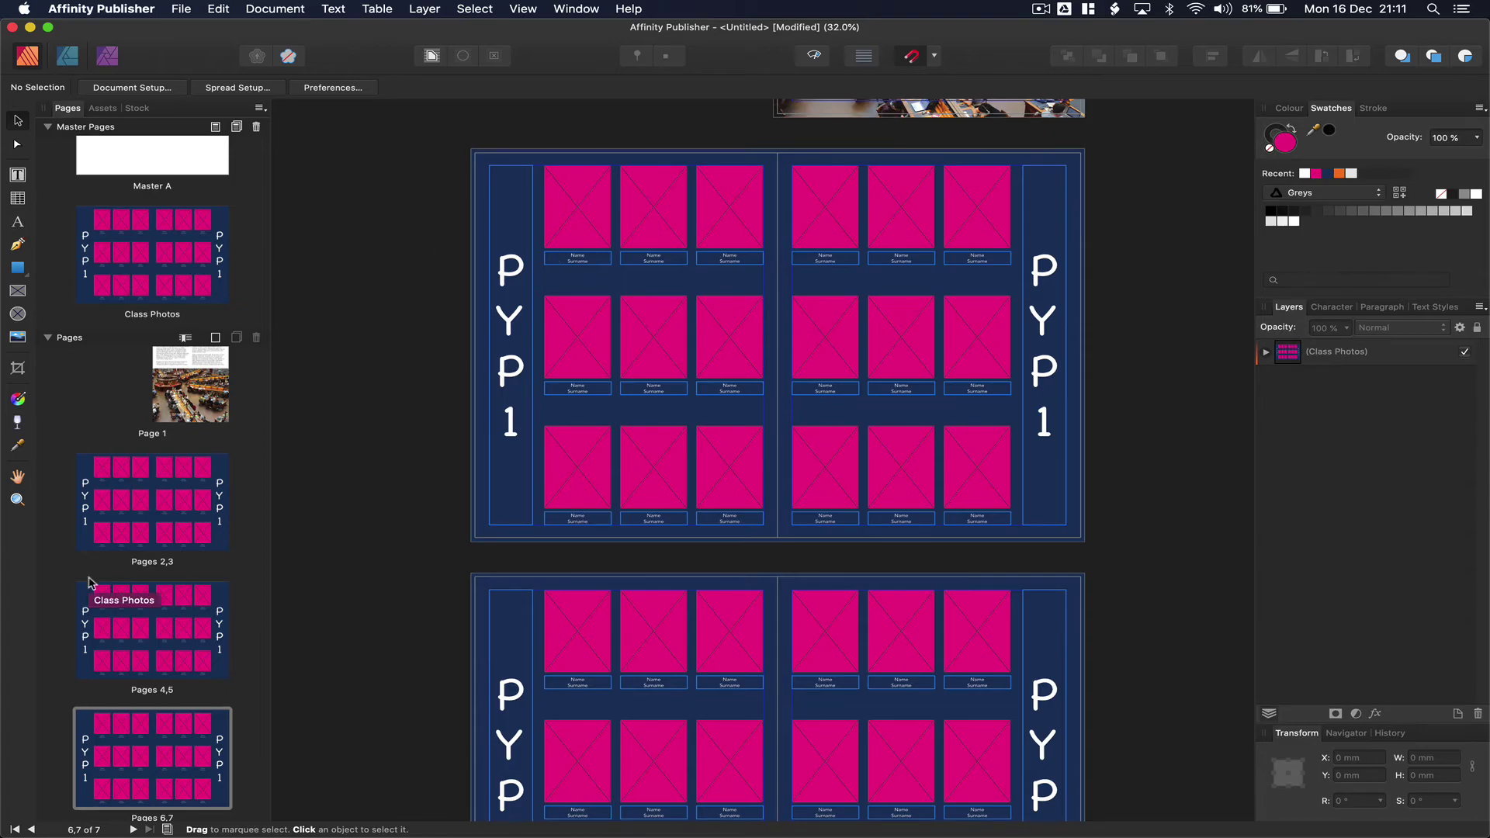
- On the Class Photos master, make the left PYP 1 title orange
left_click(501, 264)
left_click(1013, 355)
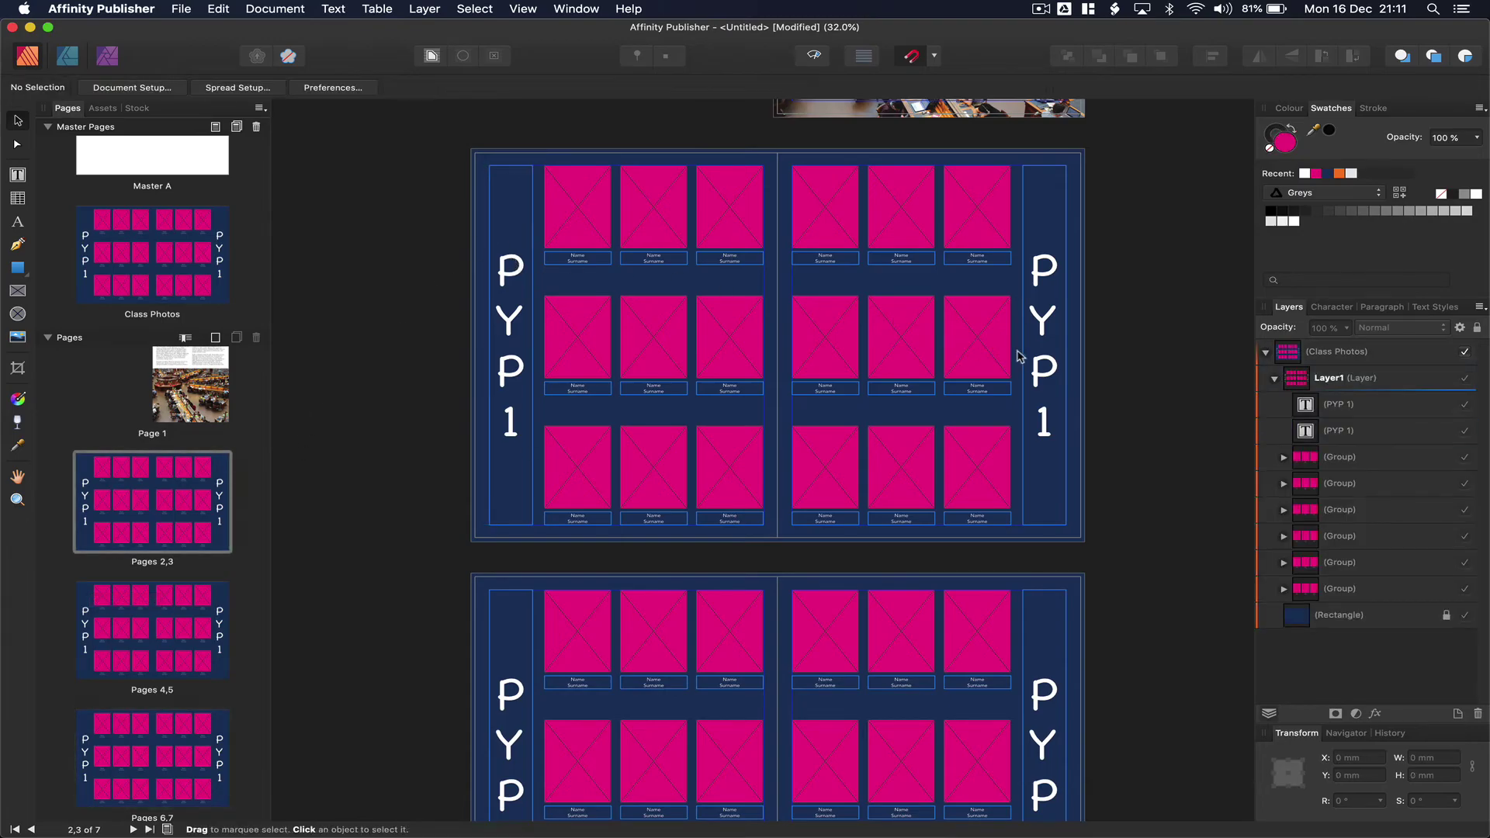
left_click(1036, 365)
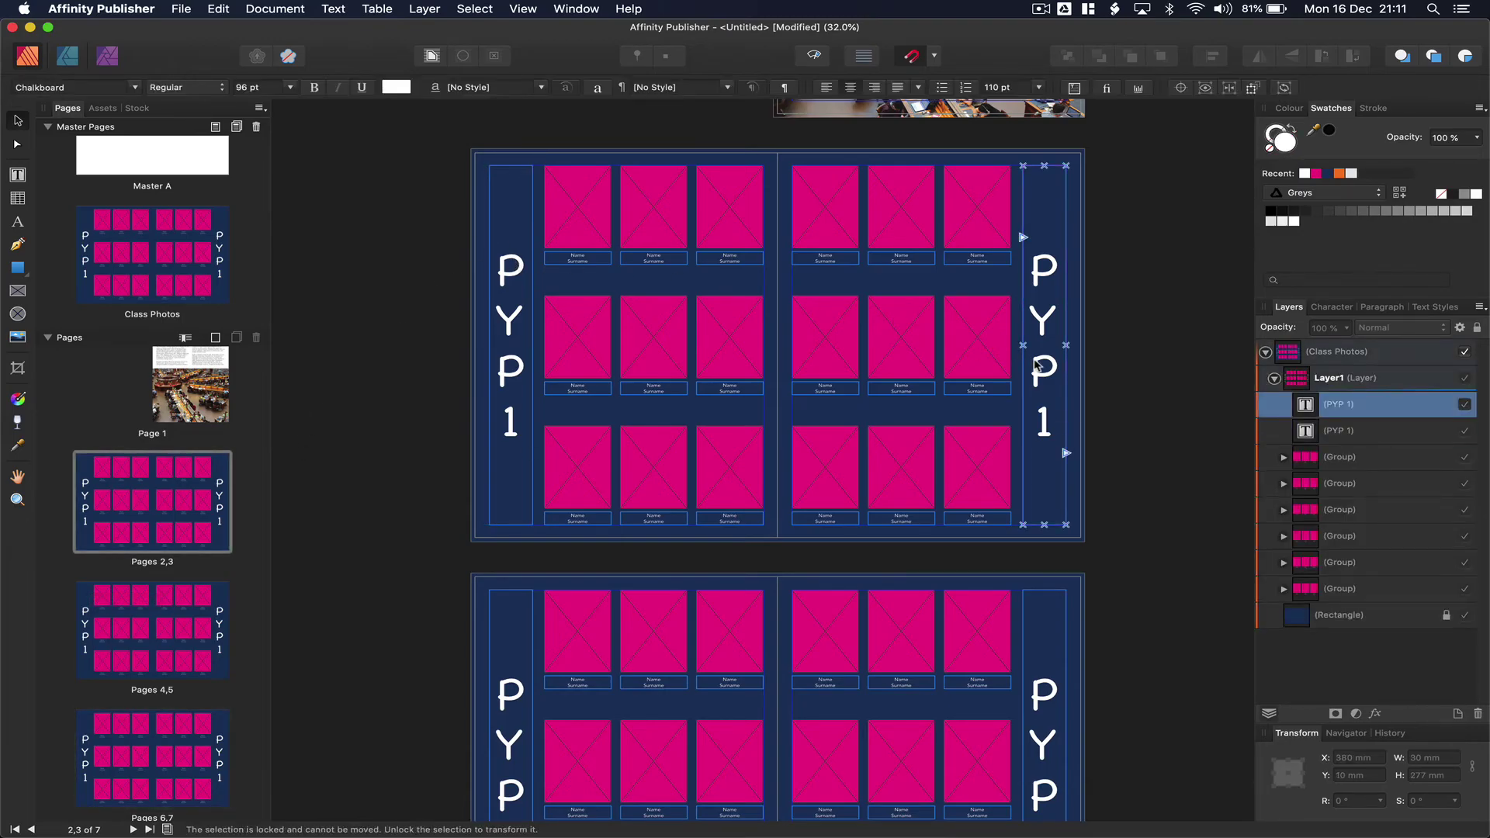
double_click(160, 270)
left_click(382, 357)
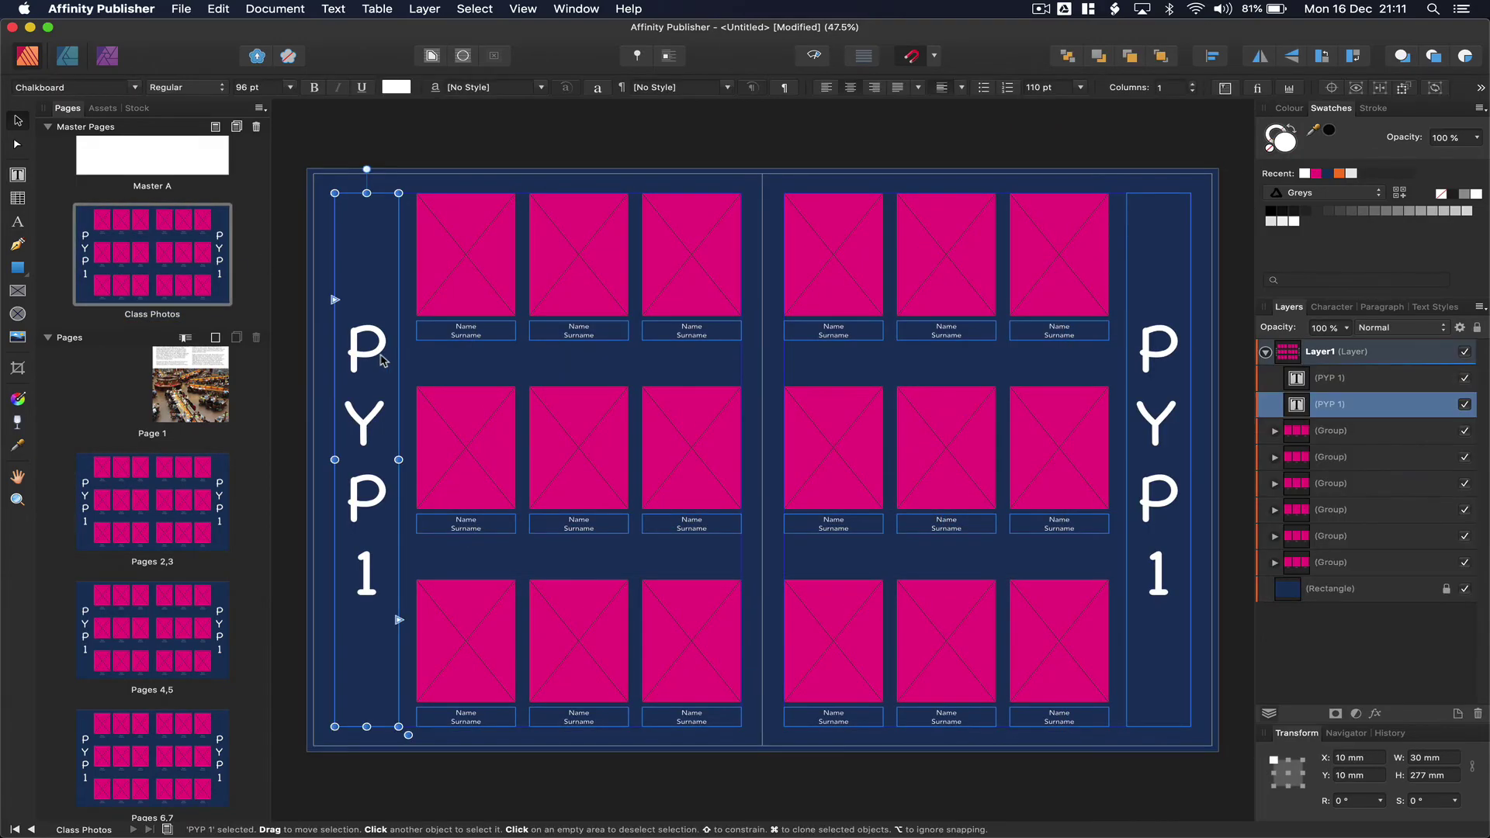
left_click(398, 87)
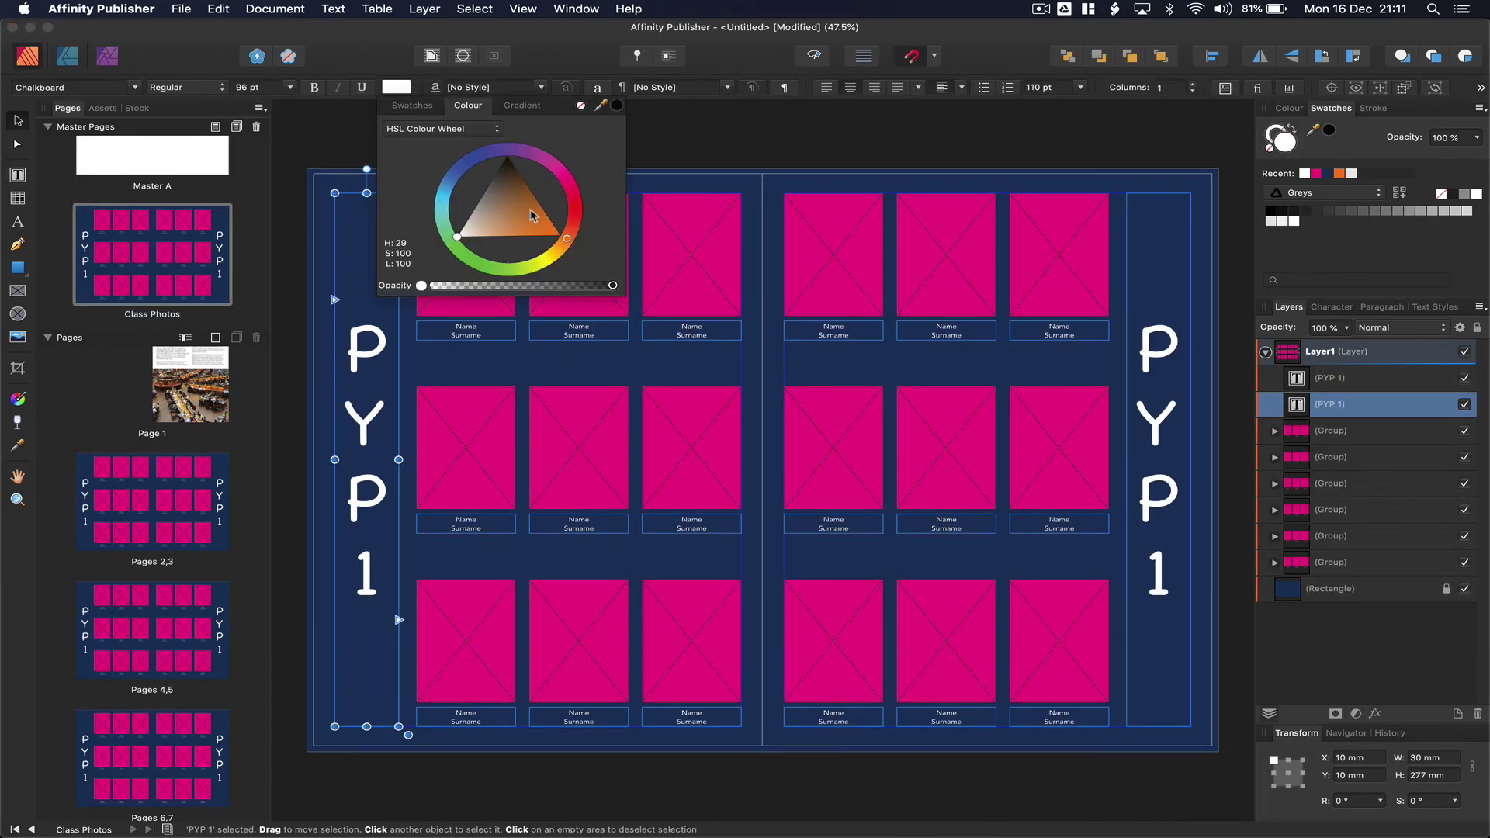
left_click_drag(534, 216, 570, 246)
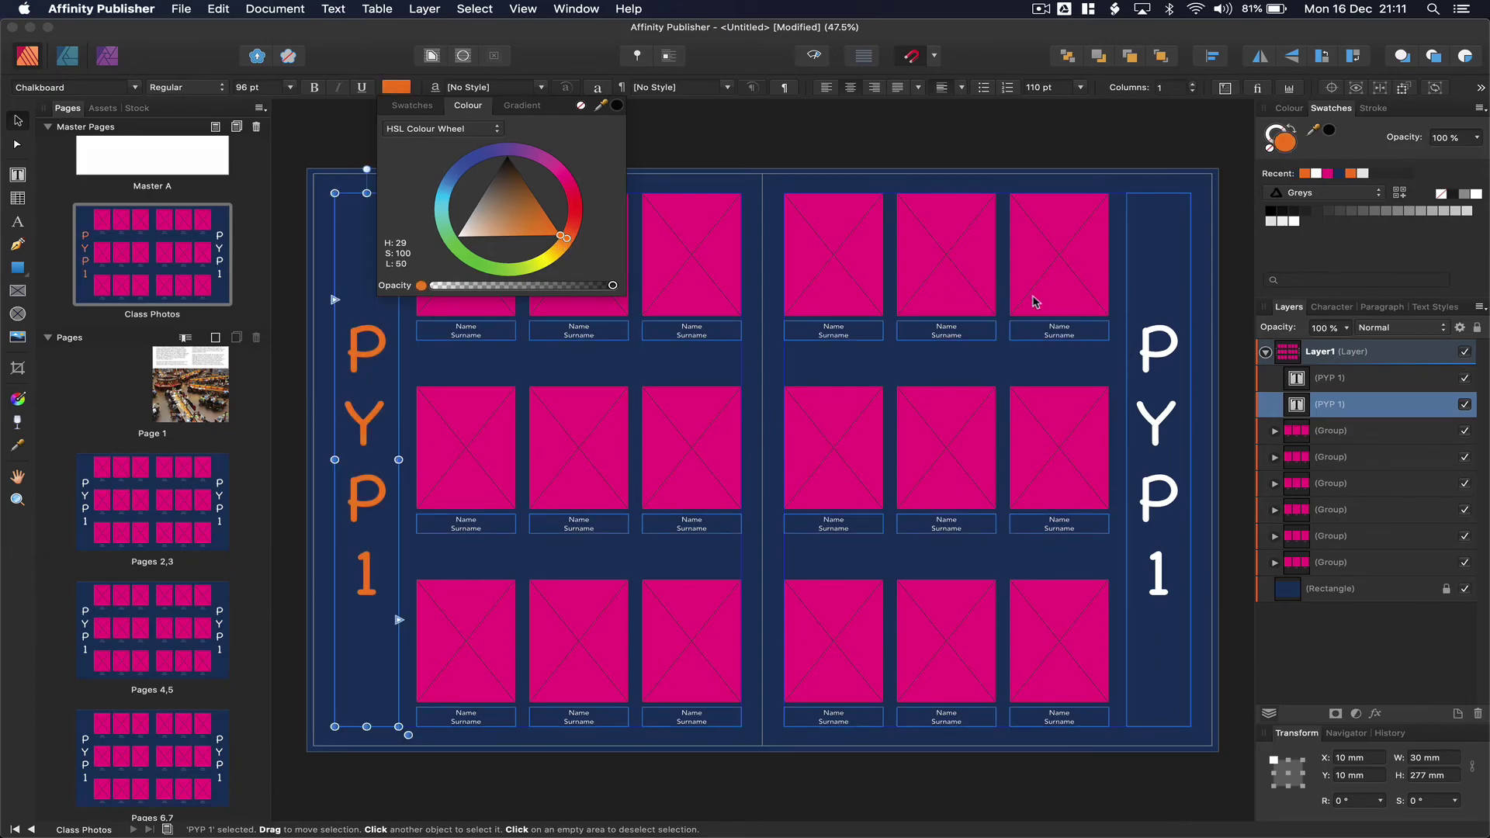
- Make the right PYP 1 title on the master orange as well
left_click(1149, 361)
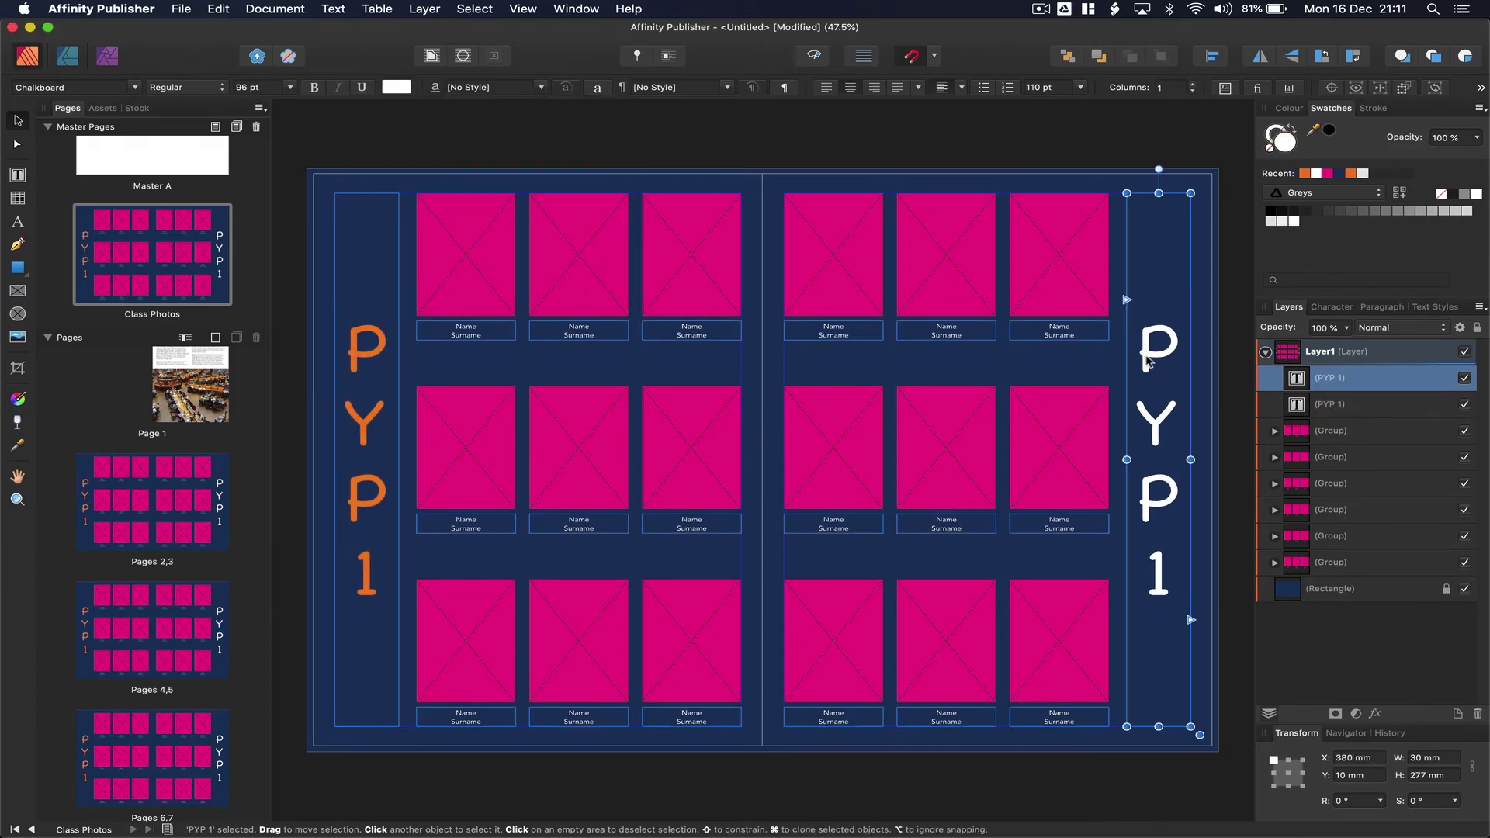
left_click(399, 87)
left_click(554, 229)
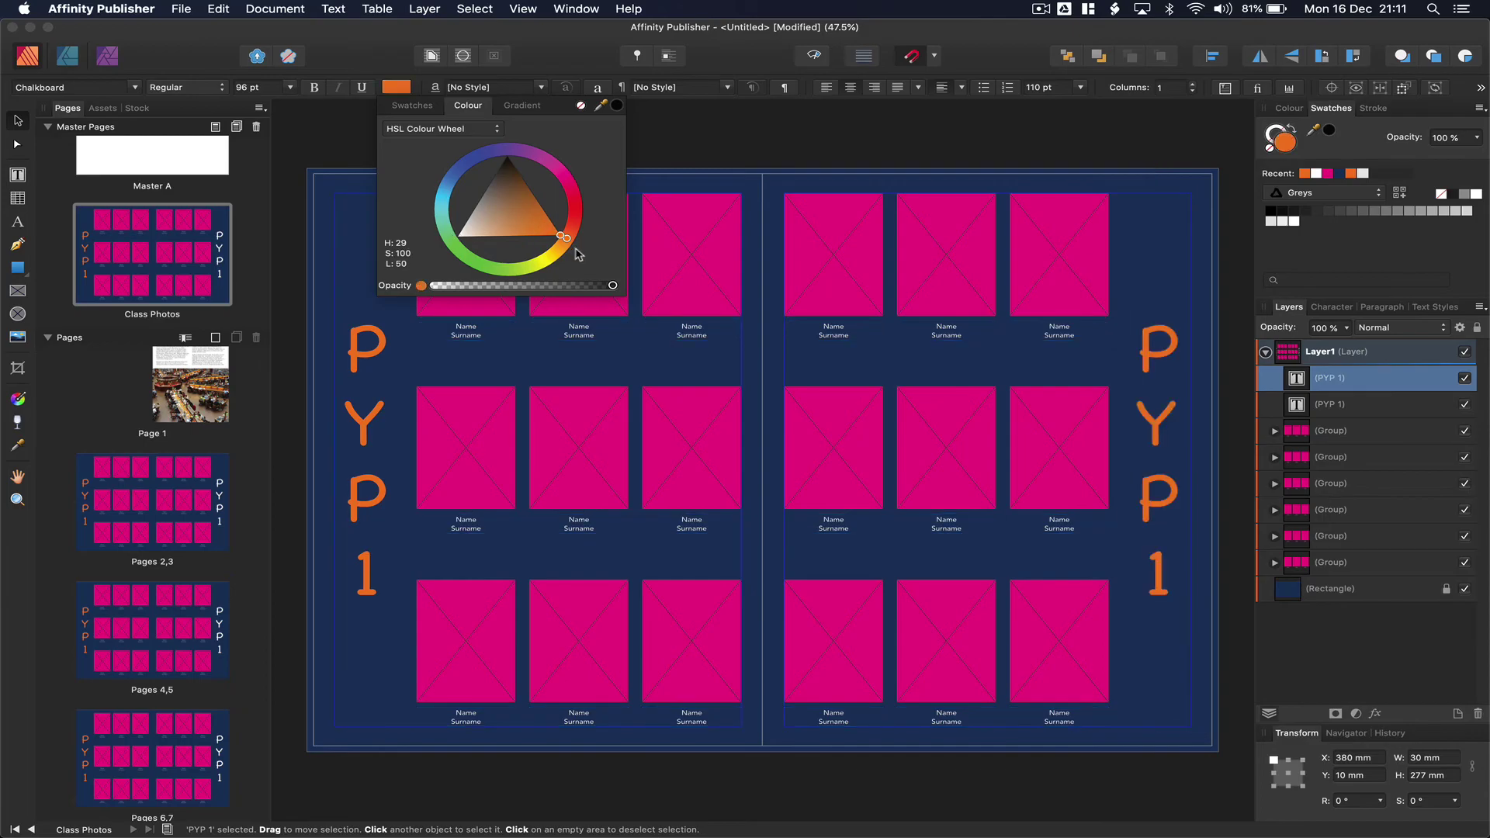
left_click(744, 157)
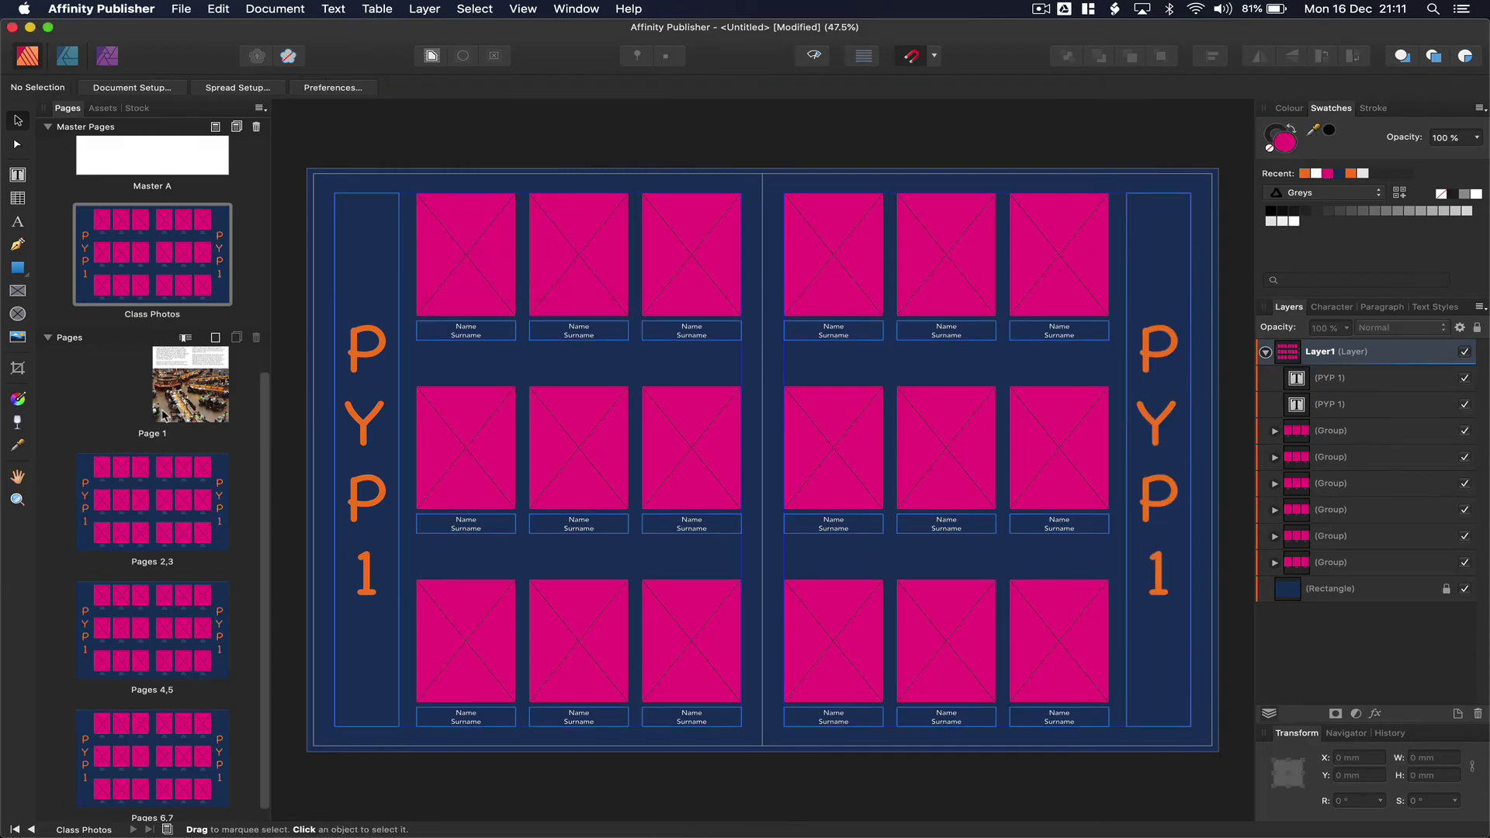
- Return to Page 1 and scroll through the spreads to check the orange PYP 1 titles
double_click(191, 385)
scroll(769, 518, "down", 5)
scroll(768, 517, "down", 10)
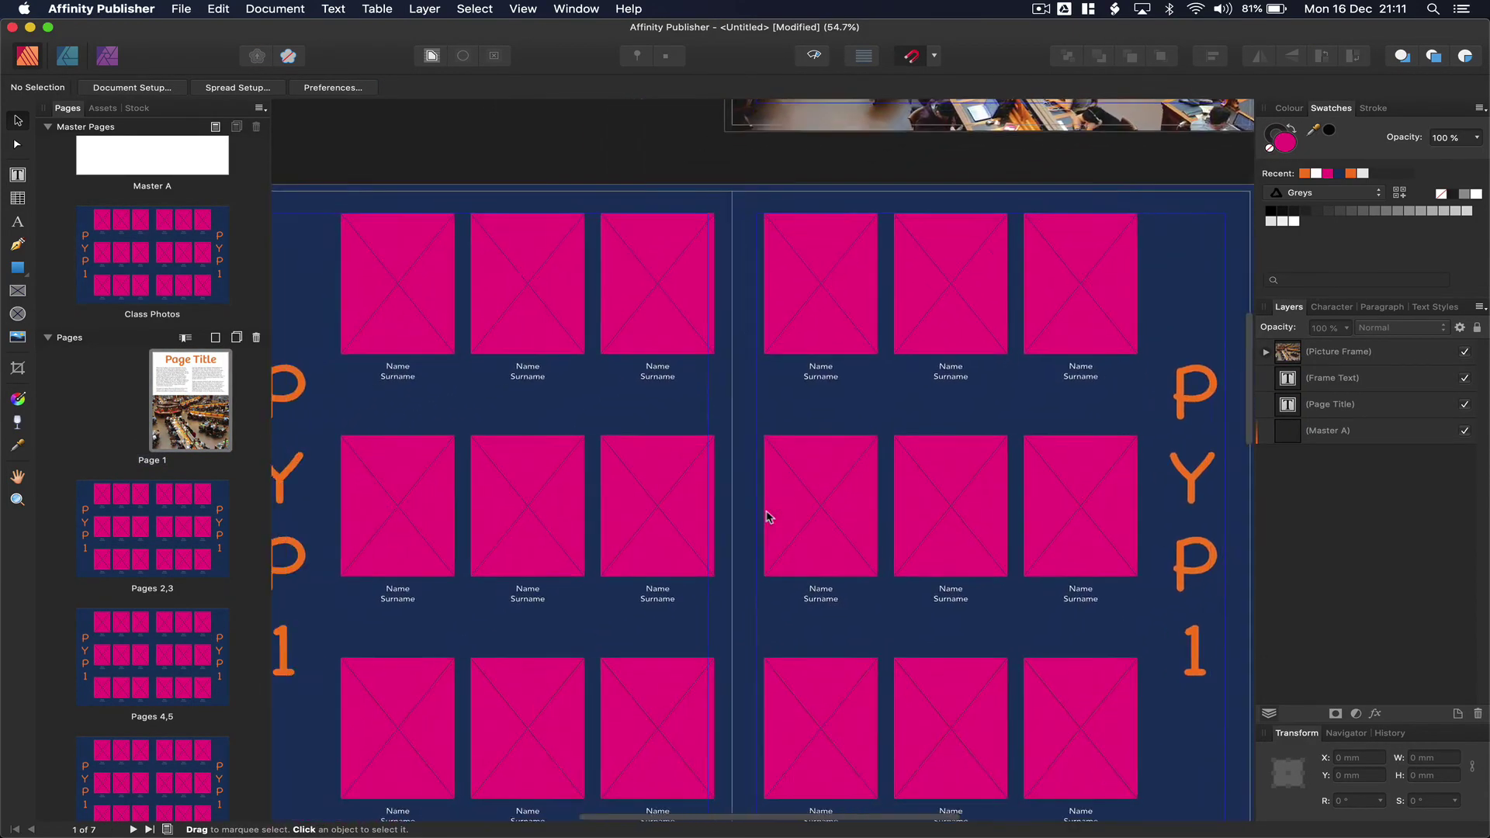
scroll(768, 518, "down", 10)
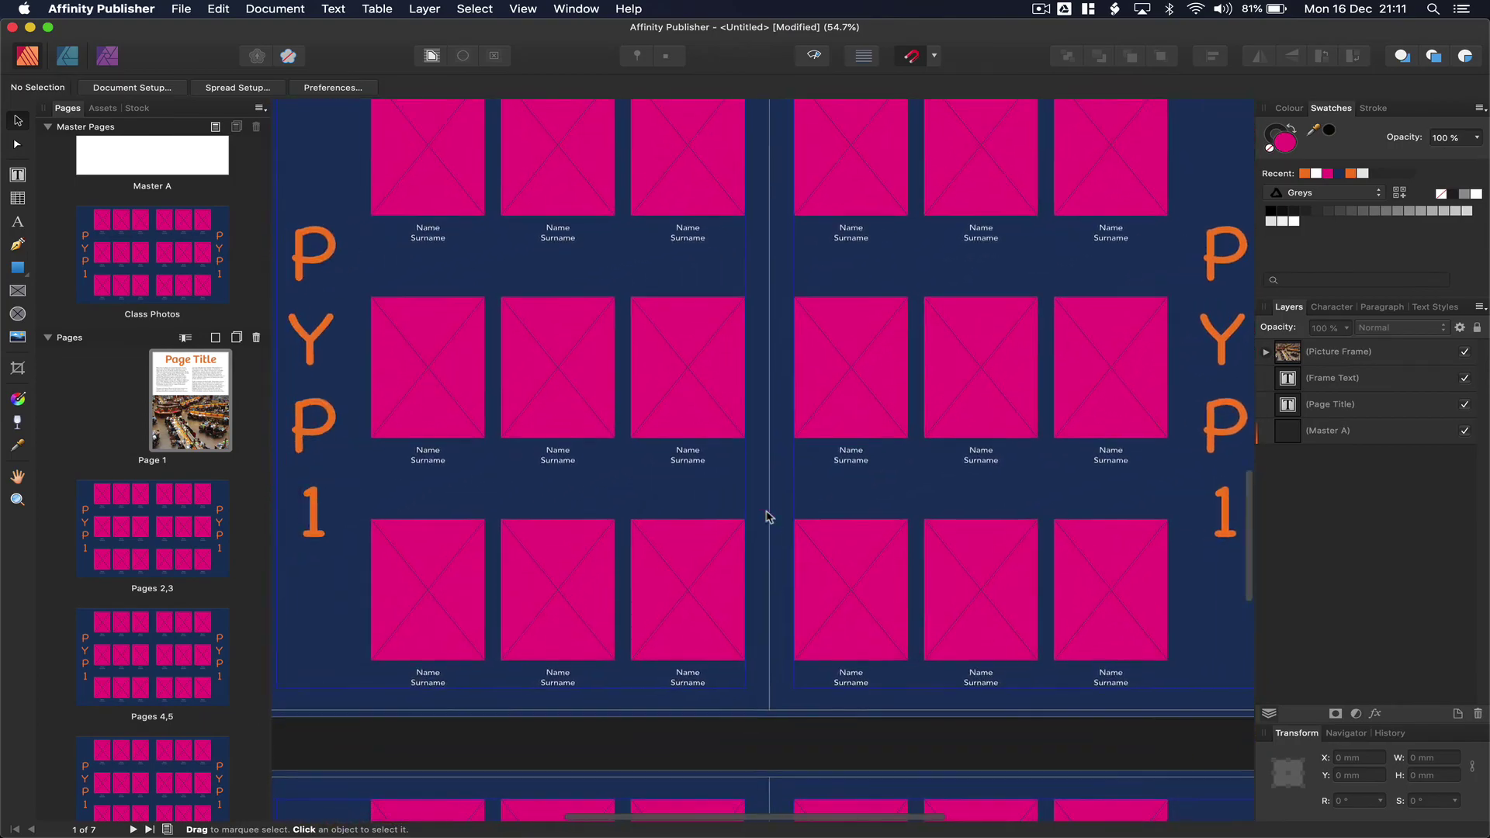
scroll(768, 517, "down", 10)
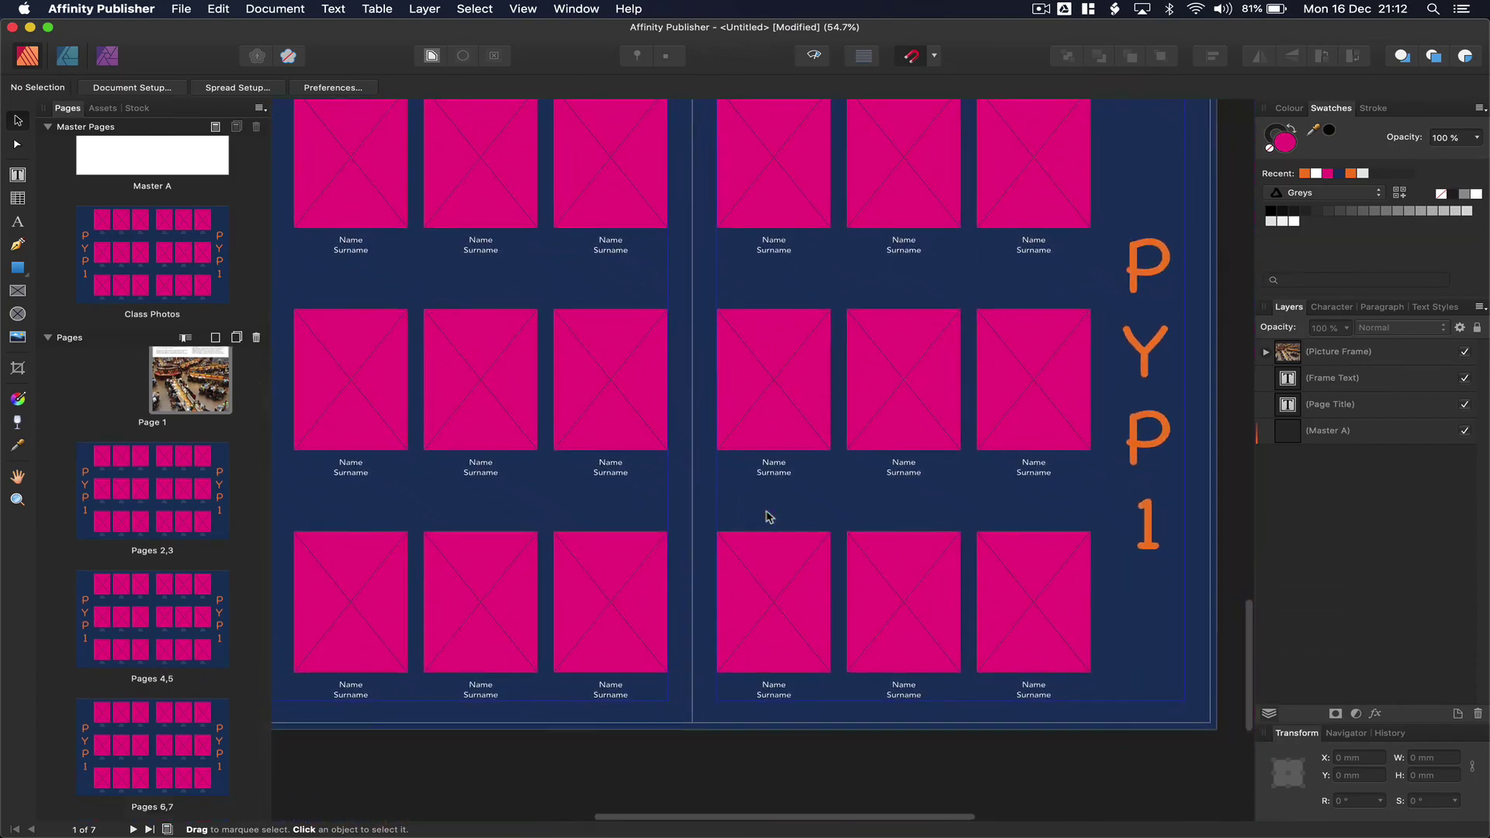
scroll(768, 518, "down", 10)
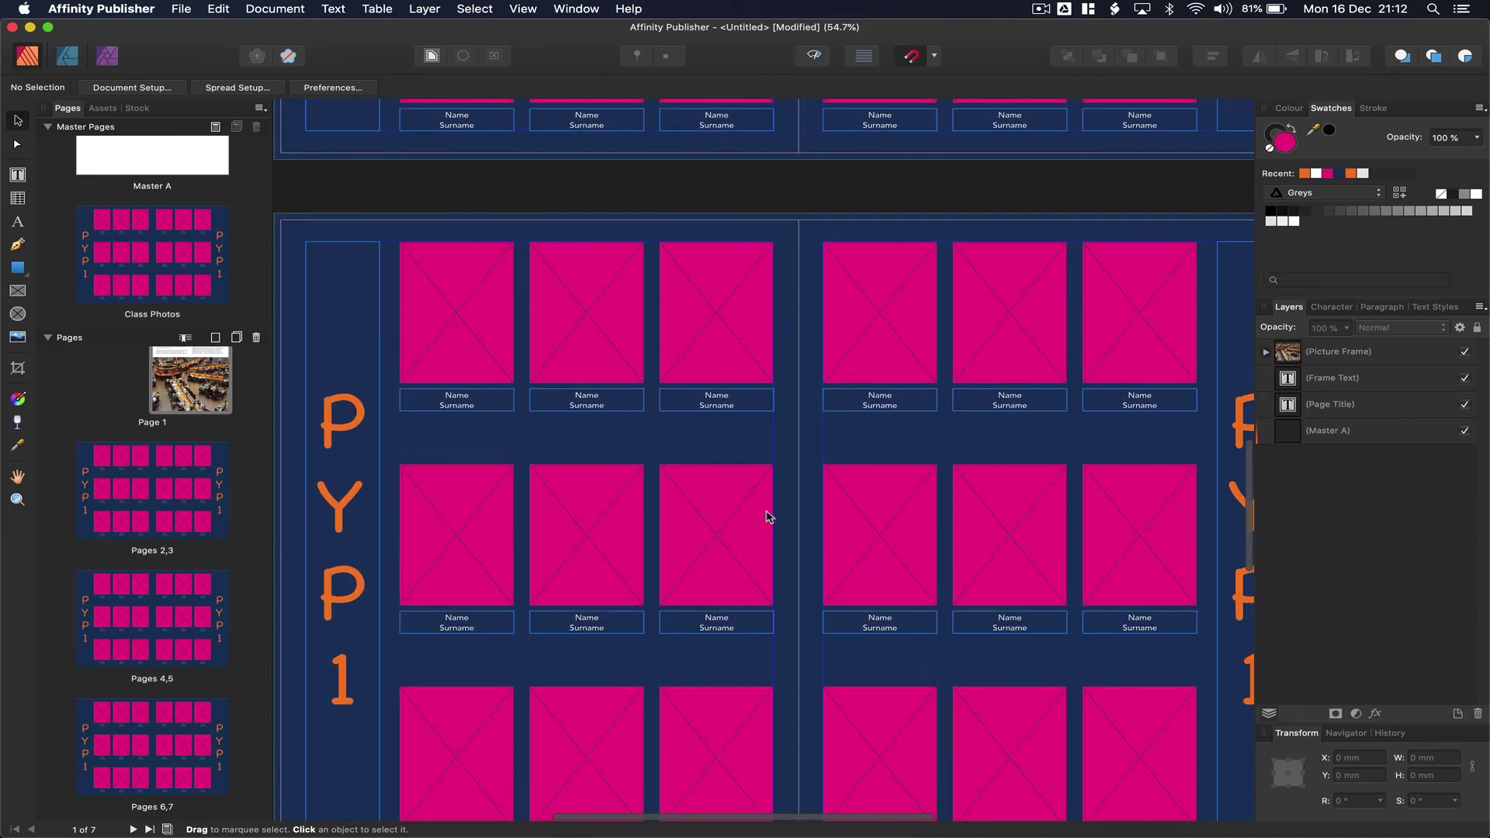
scroll(769, 518, "up", 15)
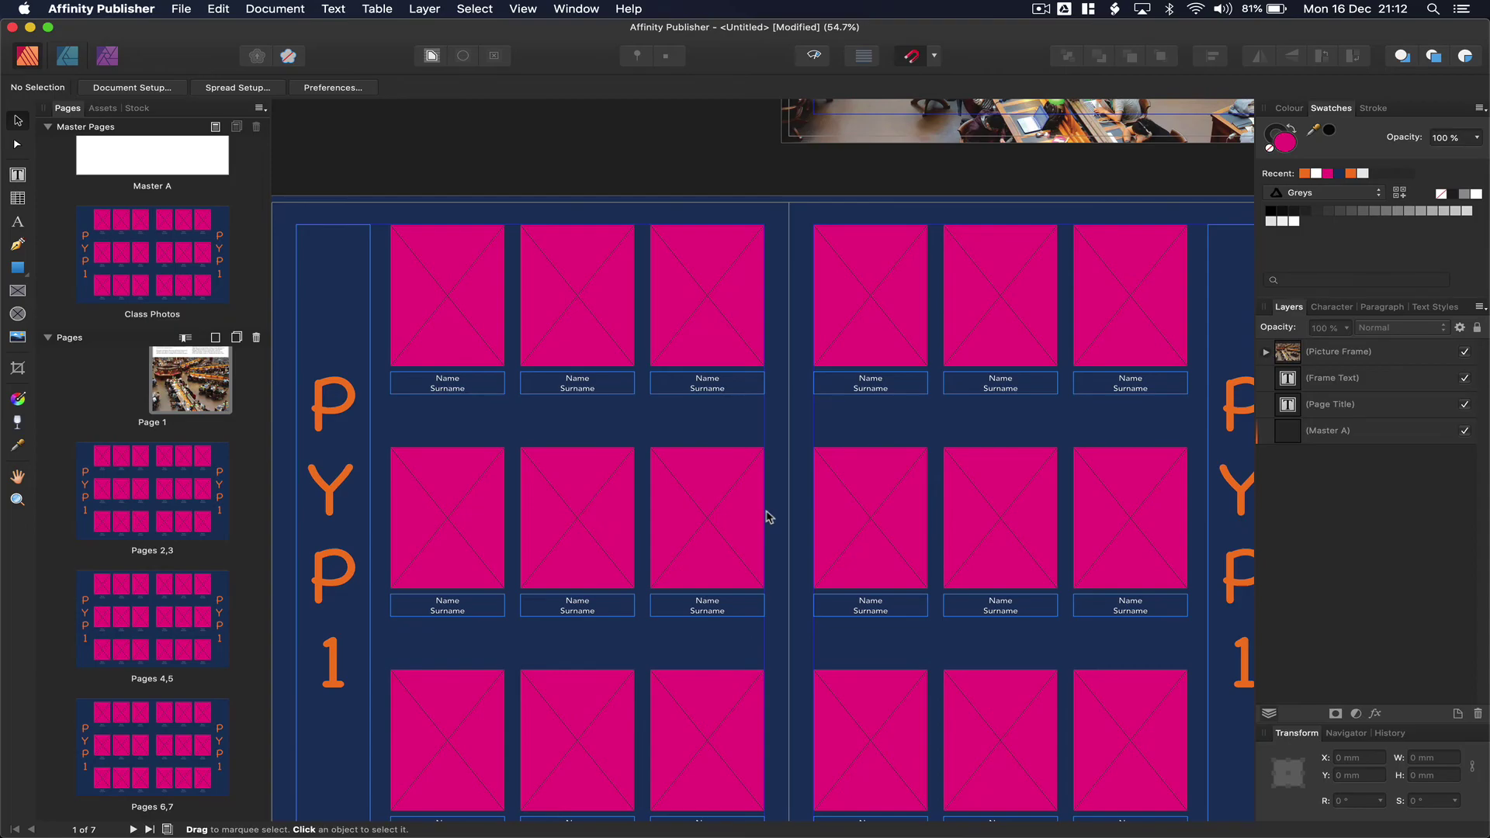
scroll(768, 518, "down", 3)
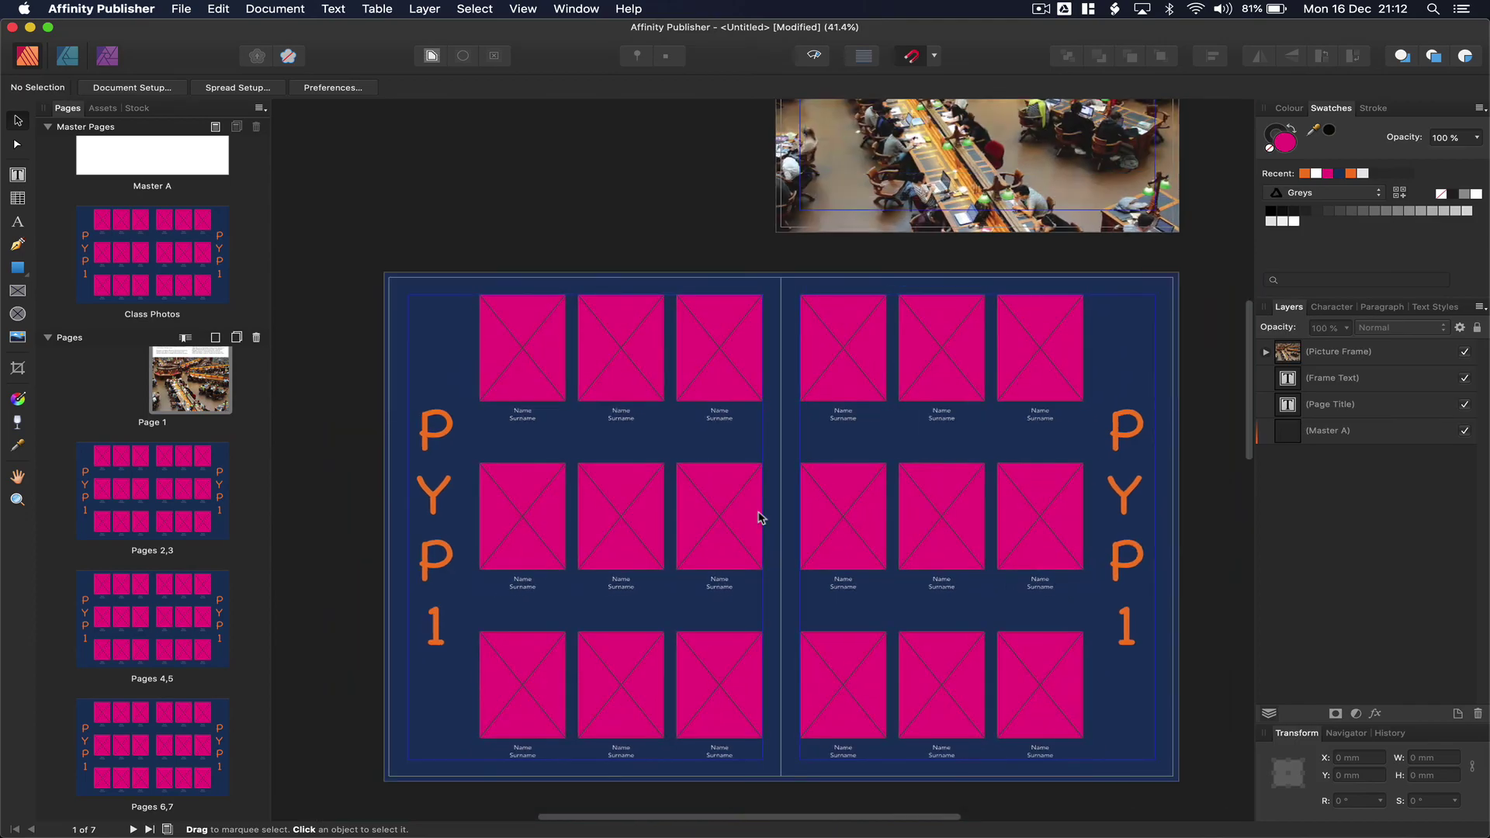
scroll(137, 330, "up", 1)
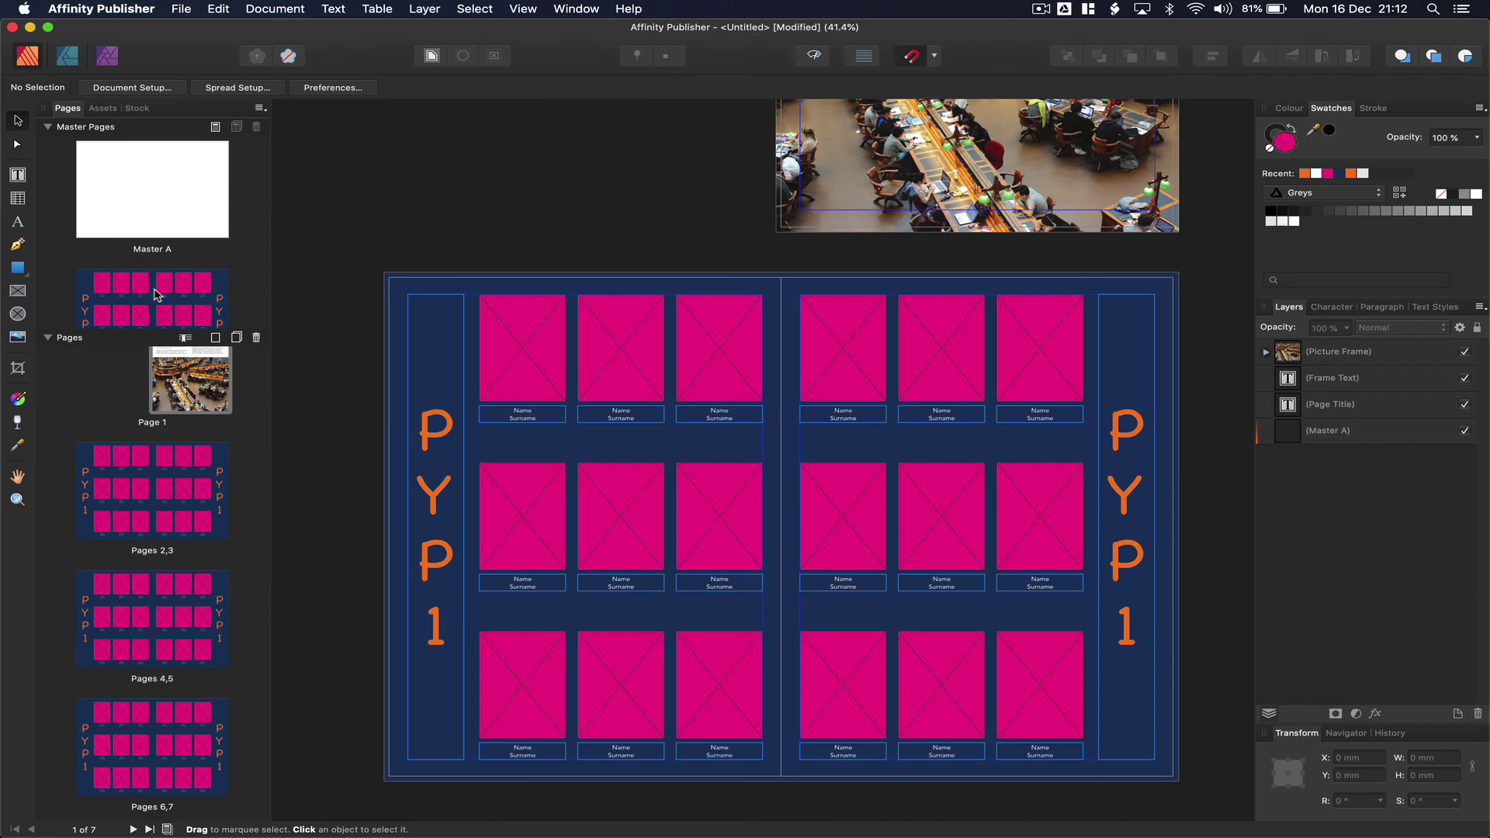
scroll(801, 249, "up", 10)
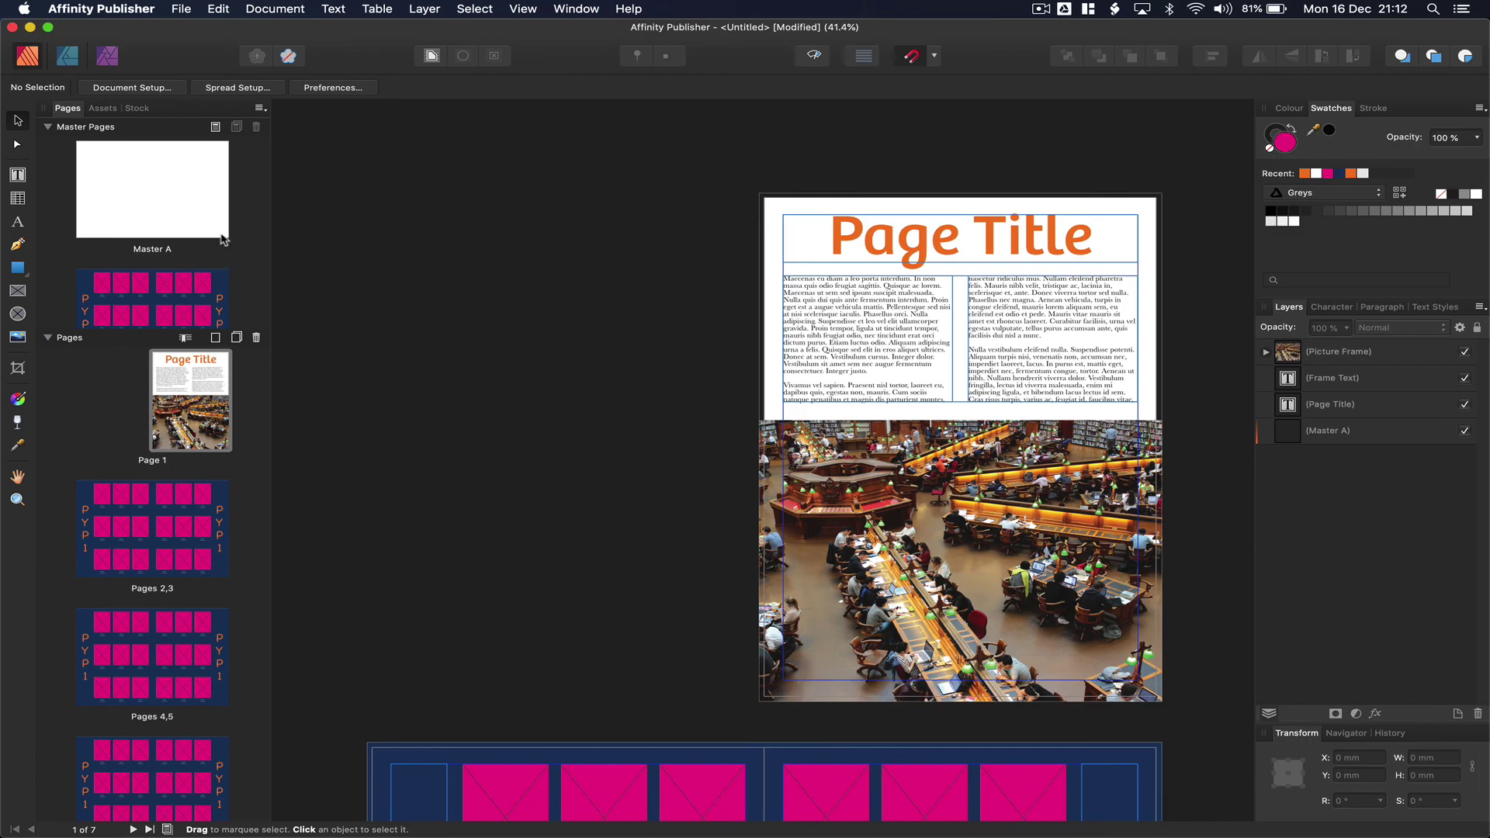
scroll(224, 239, "down", 3)
scroll(224, 239, "down", 1)
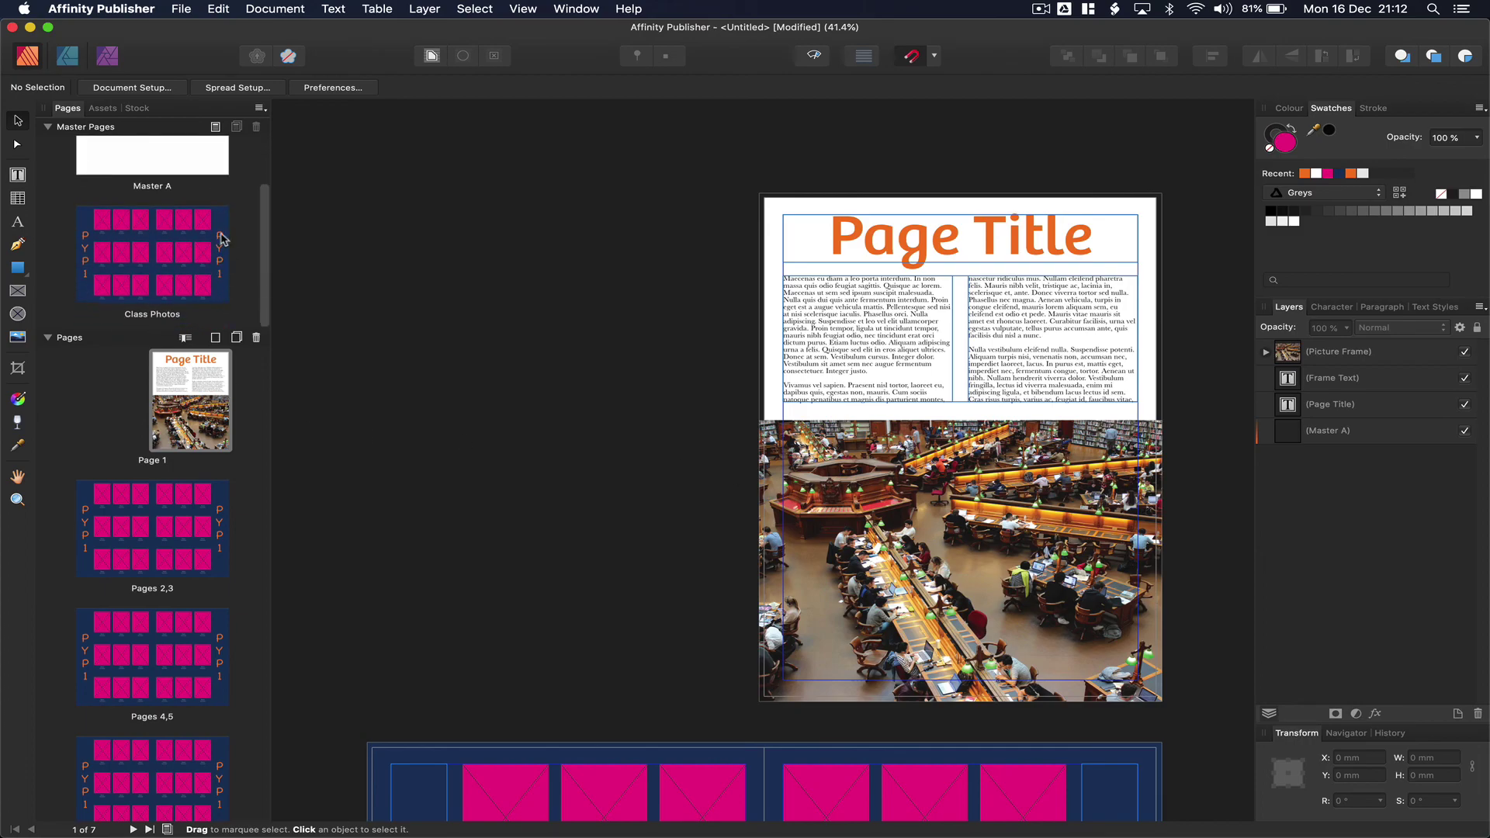